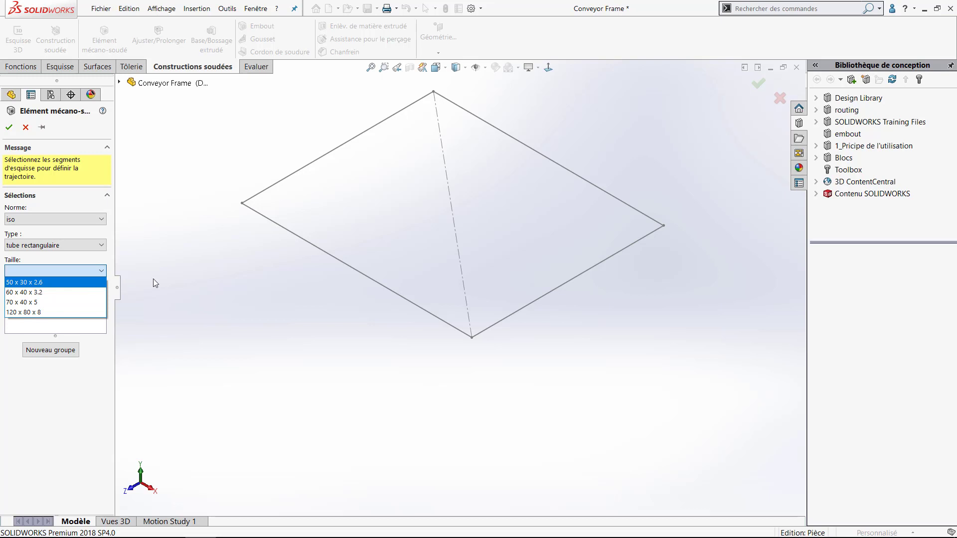
Cancel the structural member definition and show the weldment profile folders (Profils de la construction soudée) in the system options' file locations.
click(150, 280)
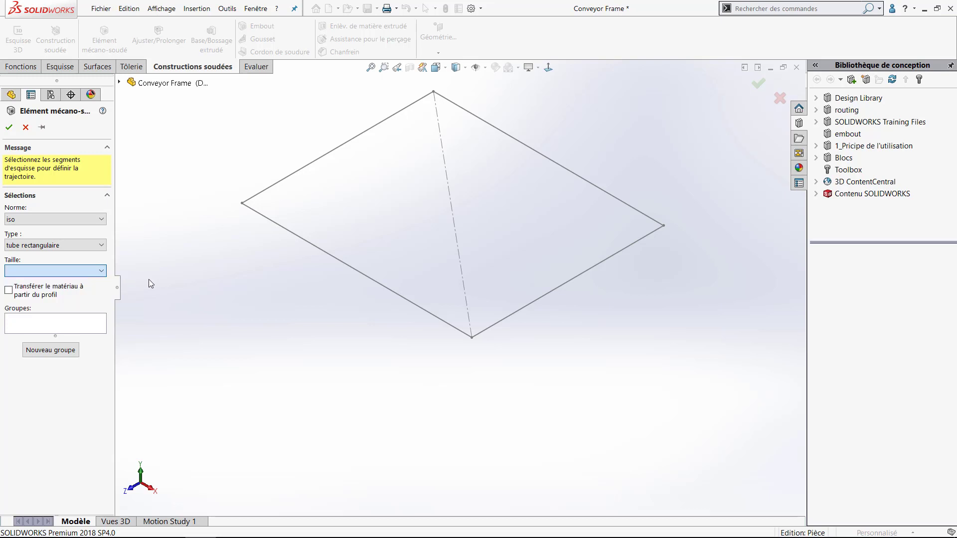
click(25, 127)
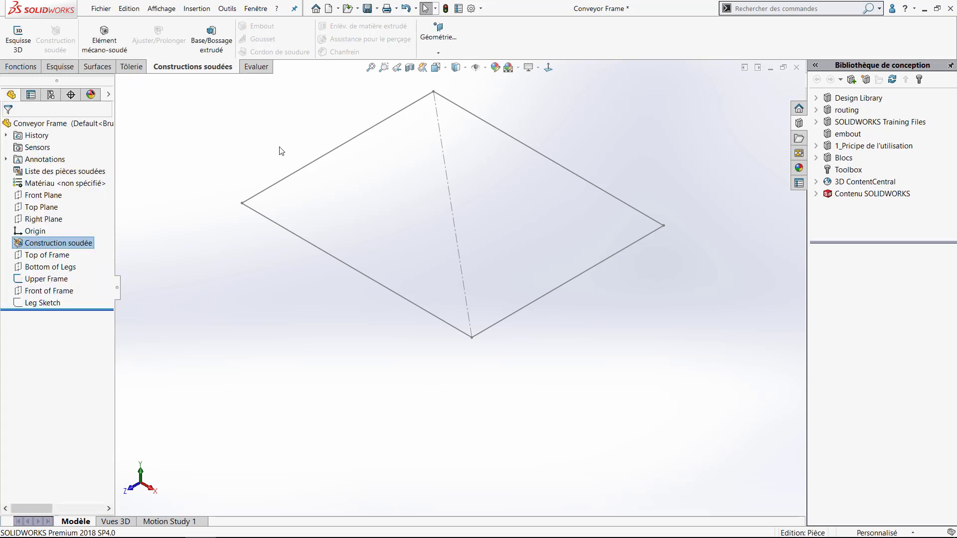
click(472, 9)
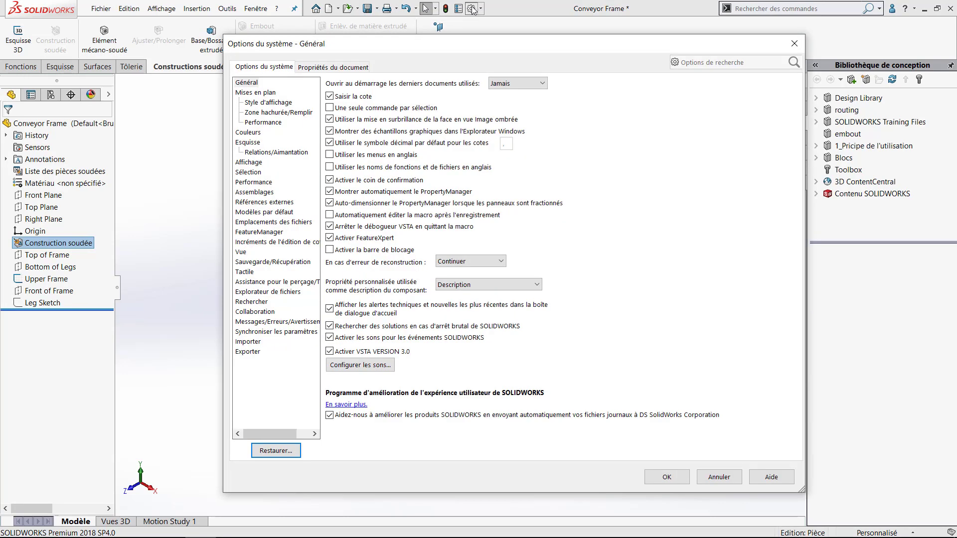
click(297, 221)
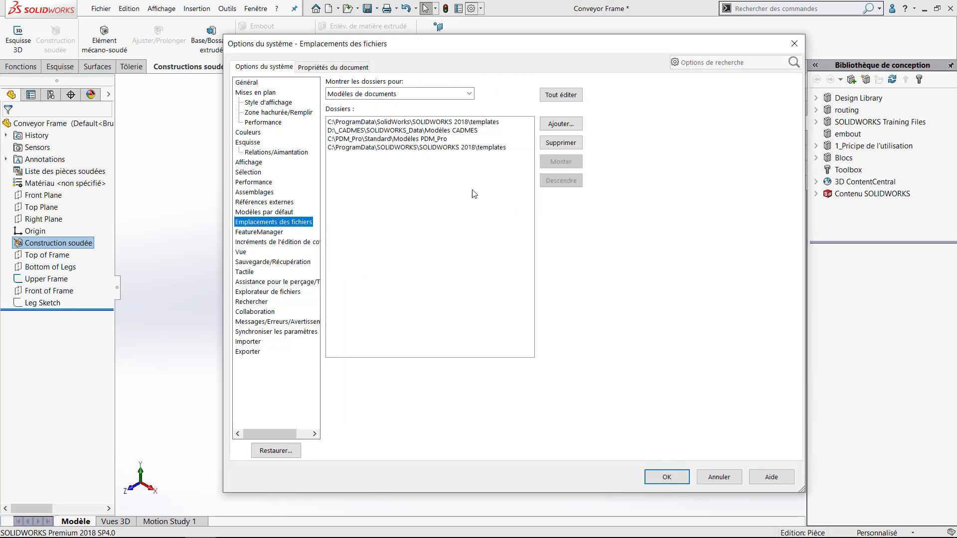
click(467, 95)
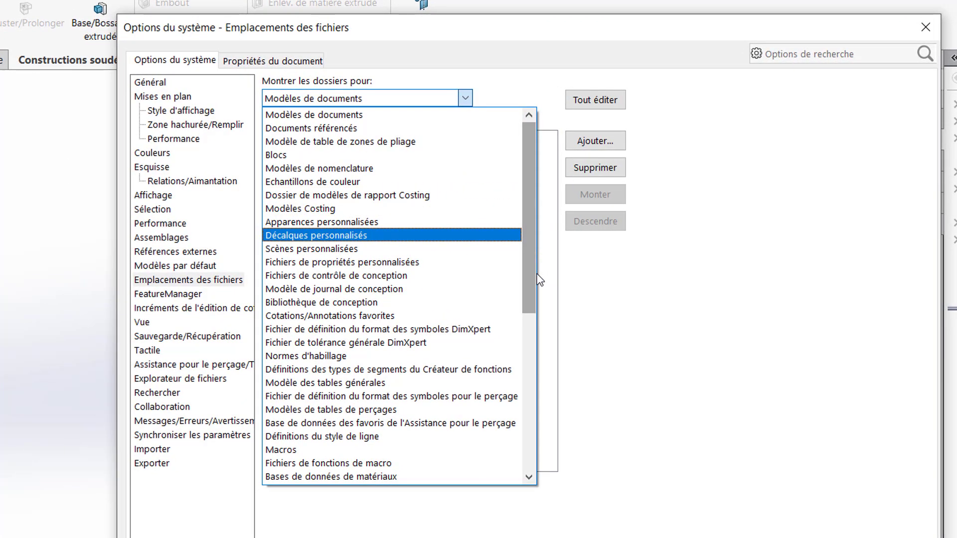
drag(525, 282, 547, 374)
drag(558, 416, 559, 478)
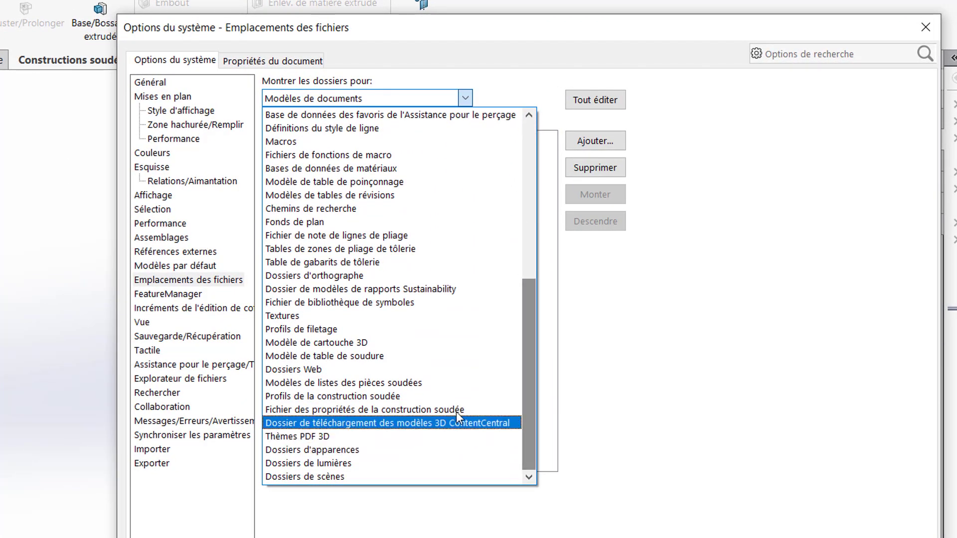
click(451, 396)
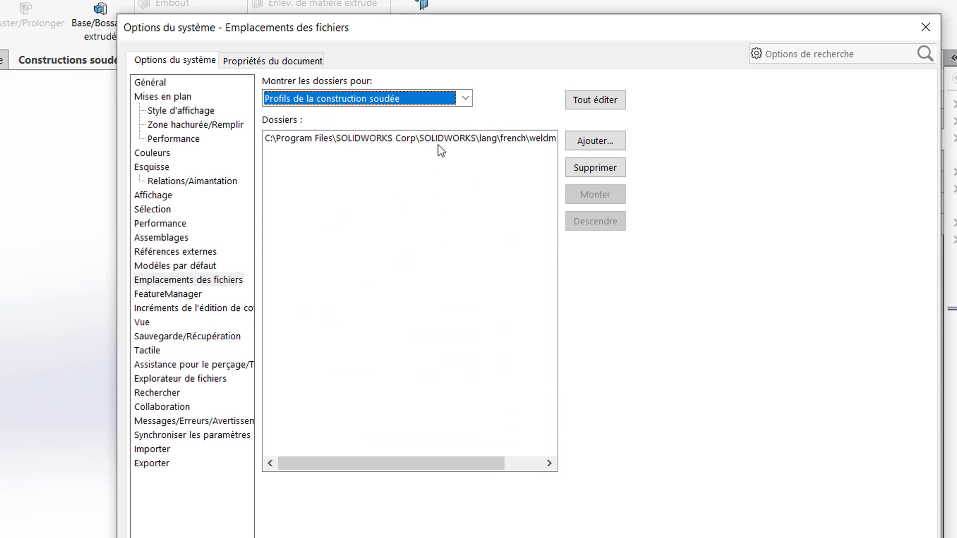
mouse_move(432, 460)
mouse_down()
mouse_move(484, 483)
mouse_move(445, 453)
mouse_up()
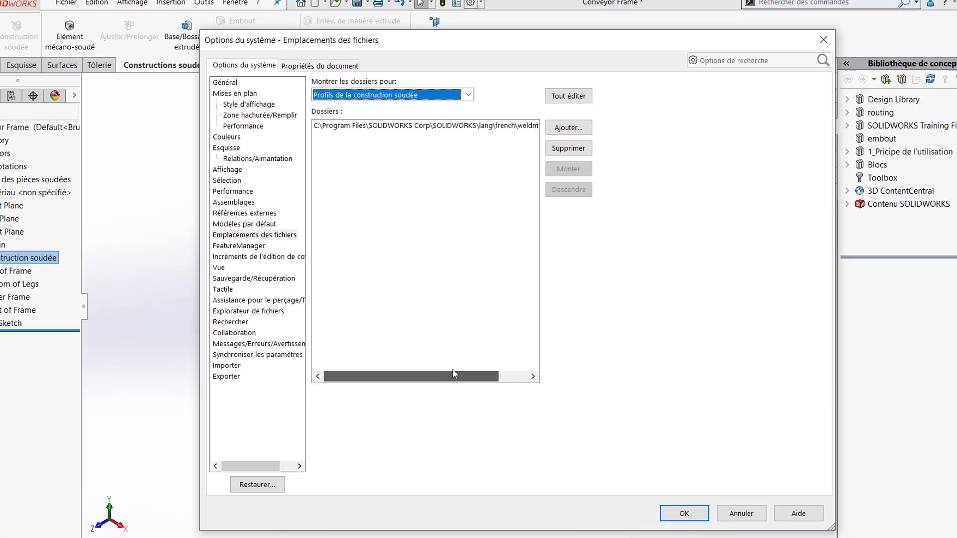
Create a folder named Profiles MS on the desktop and add it as a weldment profile location.
click(562, 127)
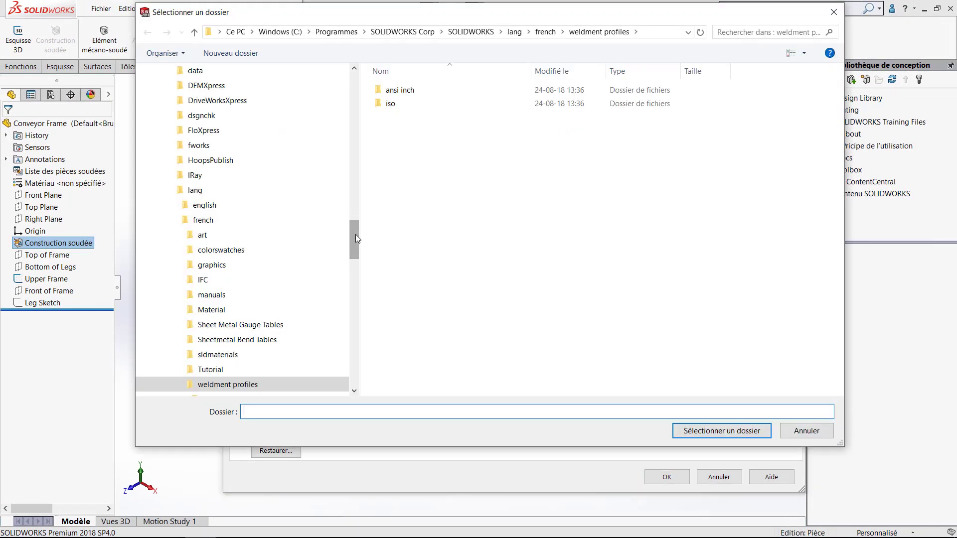
drag(356, 238, 348, 72)
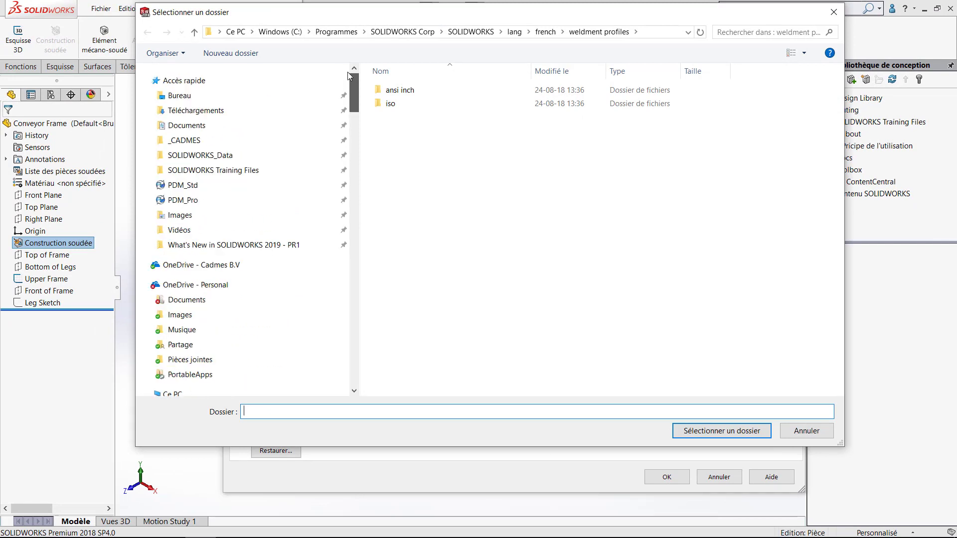
click(222, 96)
click(408, 181)
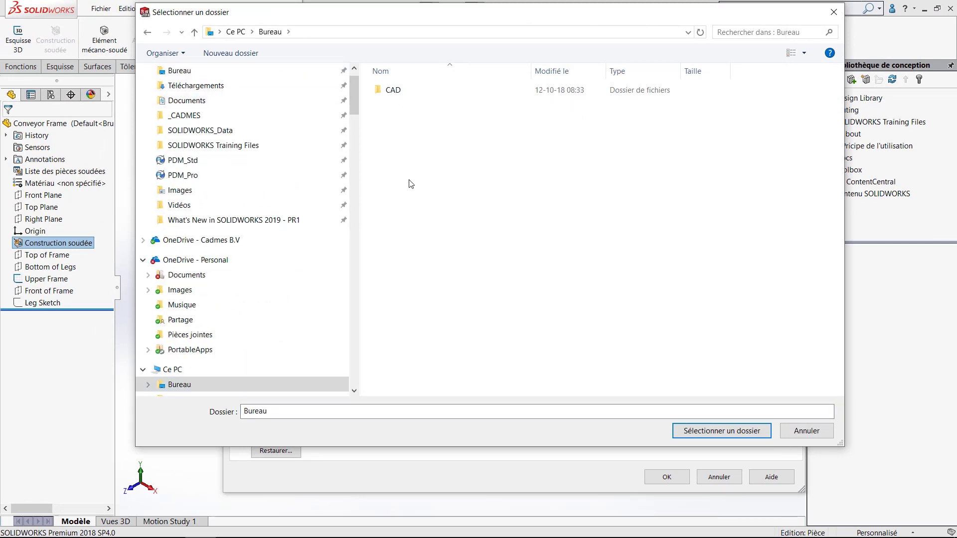
click(248, 55)
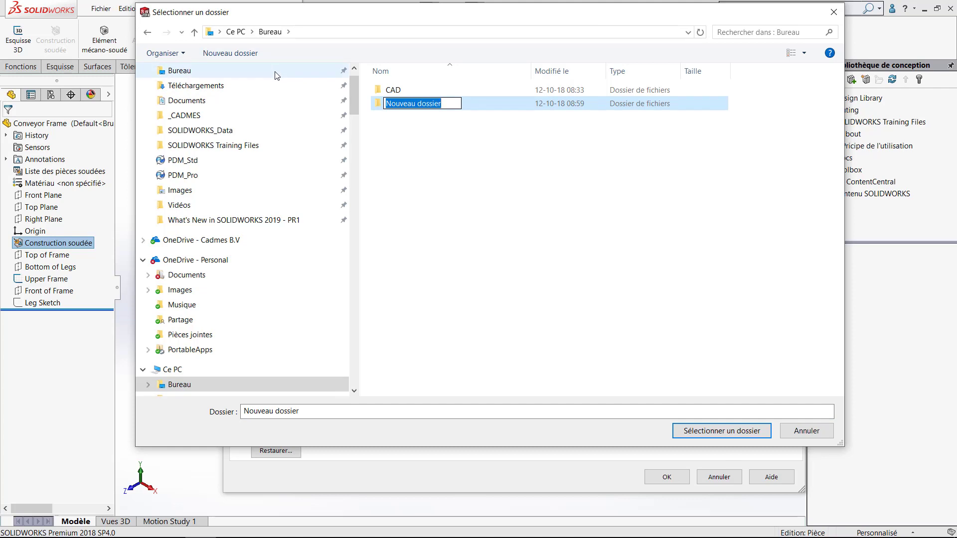
text(Profiles MS)
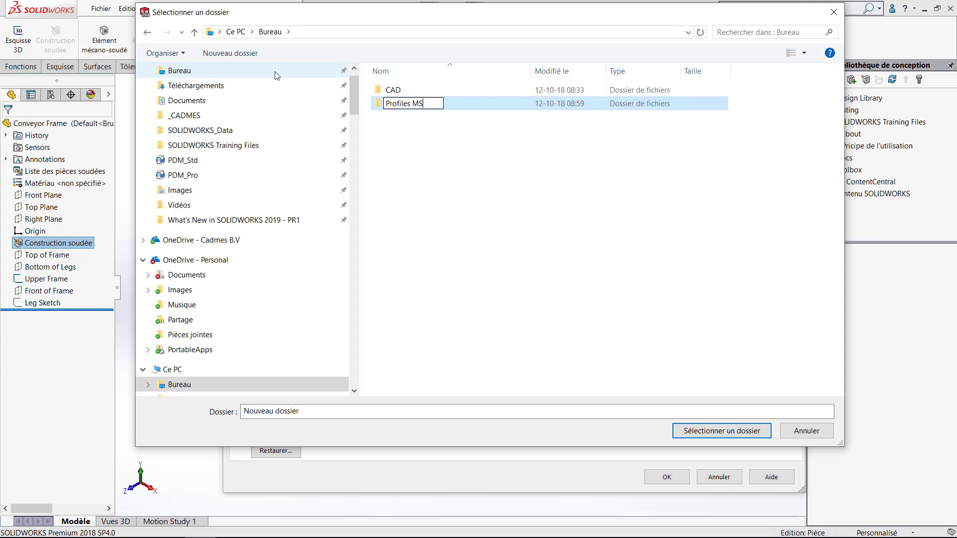
key(Return)
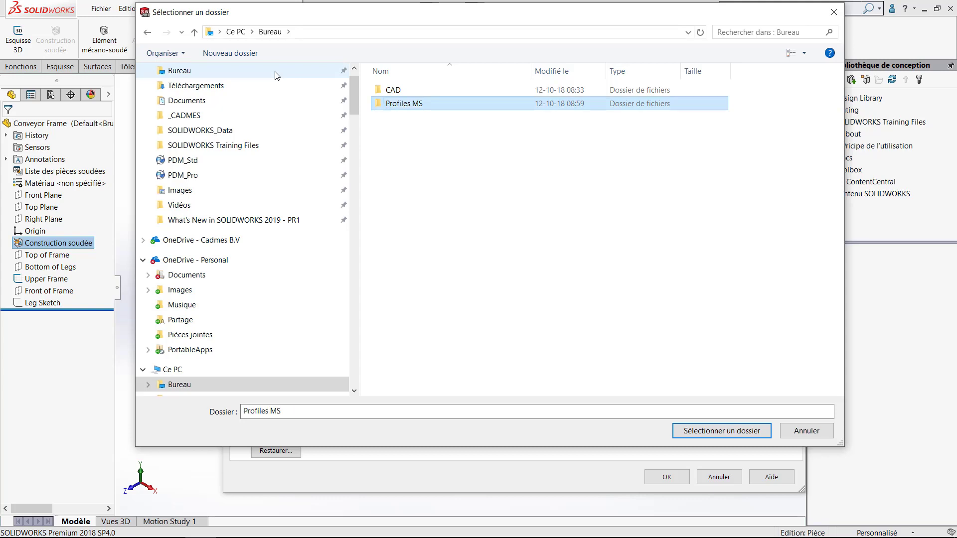
click(711, 432)
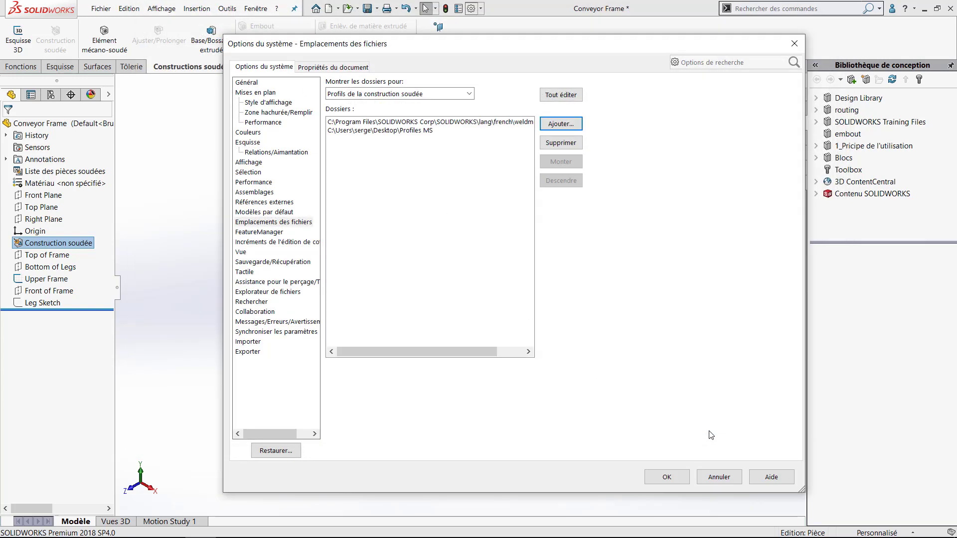
Remove the default French weldment profiles folder from the locations and accept the changes to the search paths.
click(492, 124)
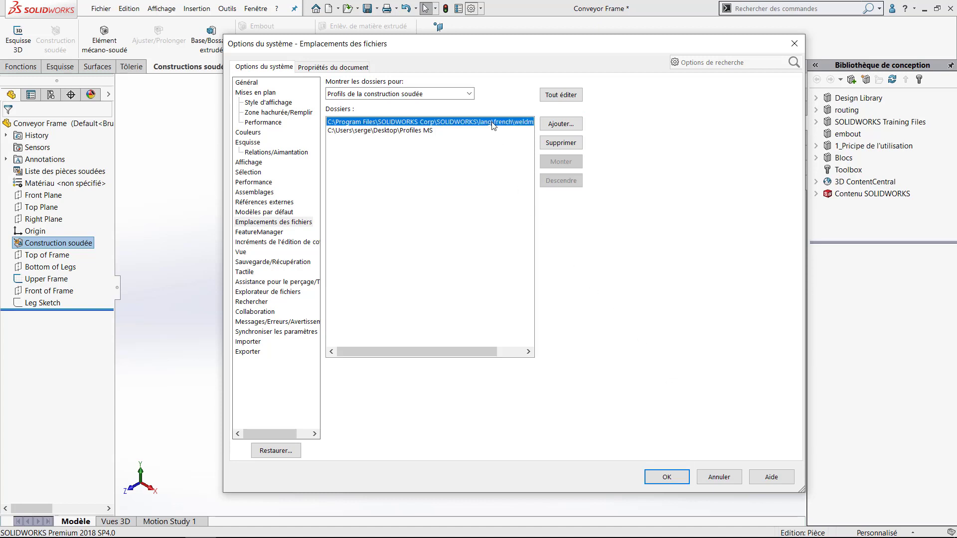
click(548, 143)
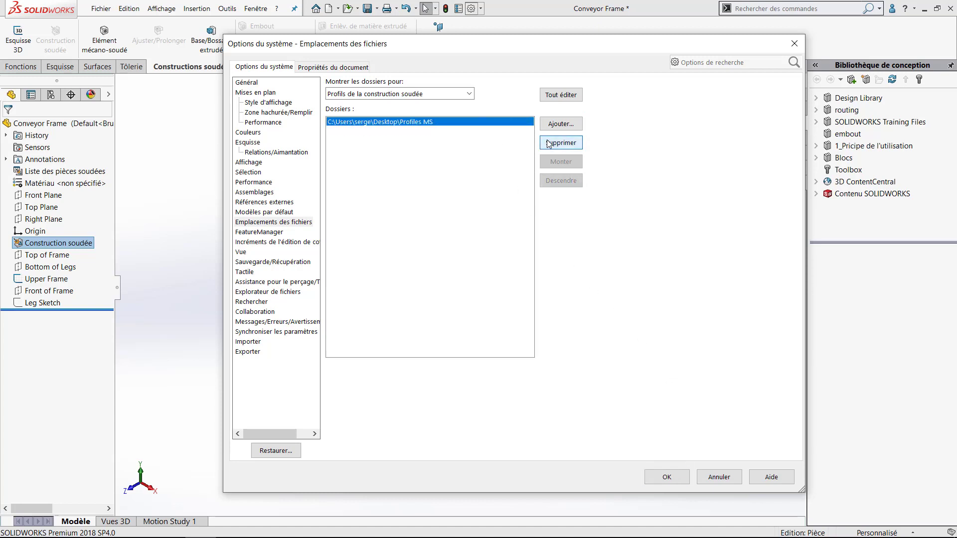
click(686, 476)
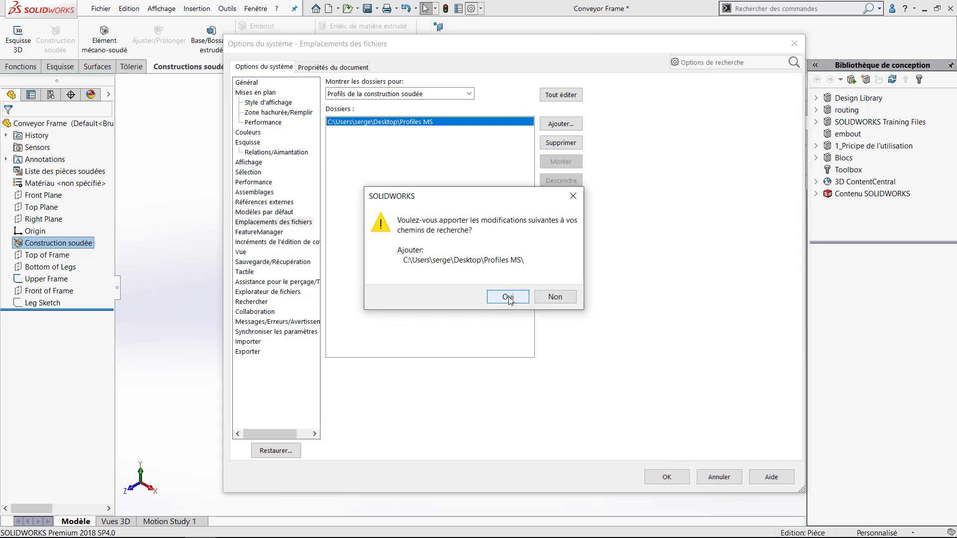
click(508, 298)
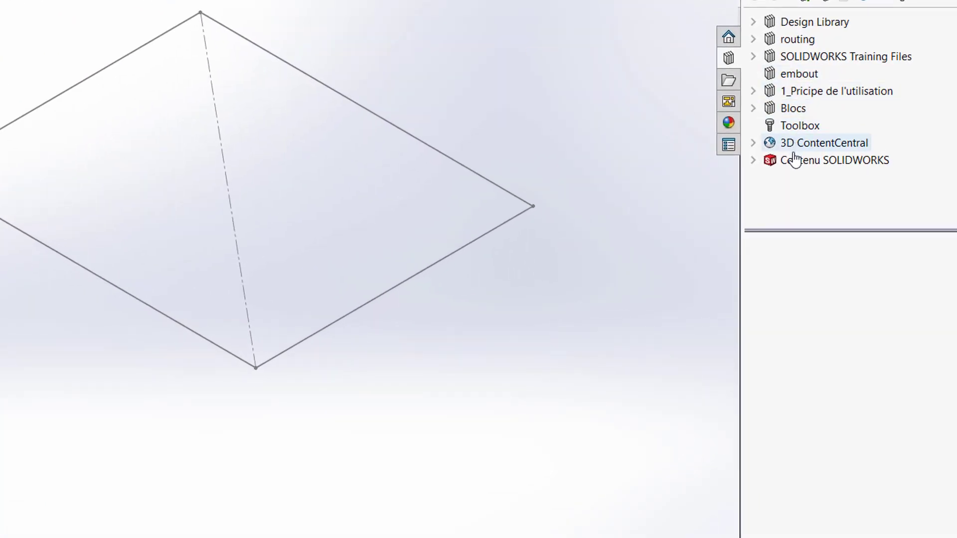
Open the Weldments folder under Contenu SOLIDWORKS in the design library.
click(772, 160)
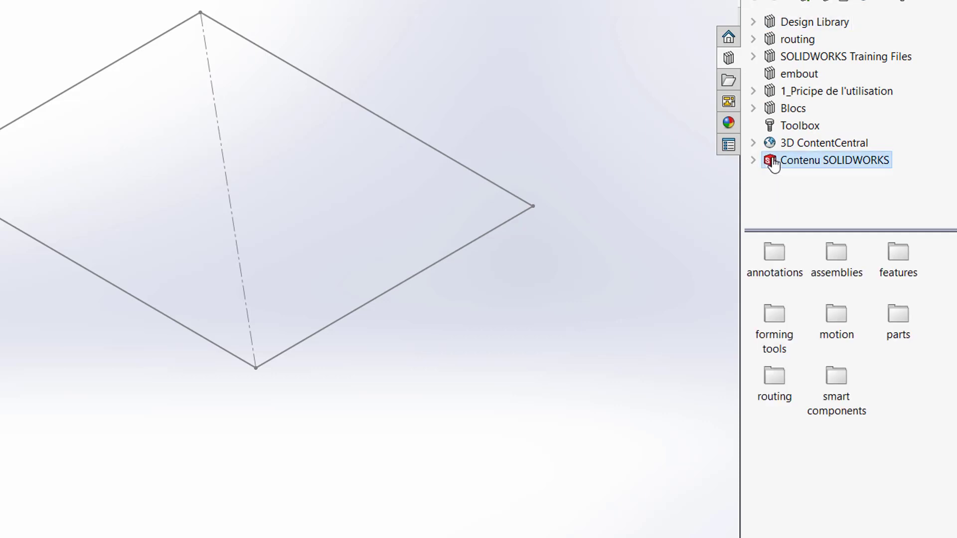
double_click(771, 162)
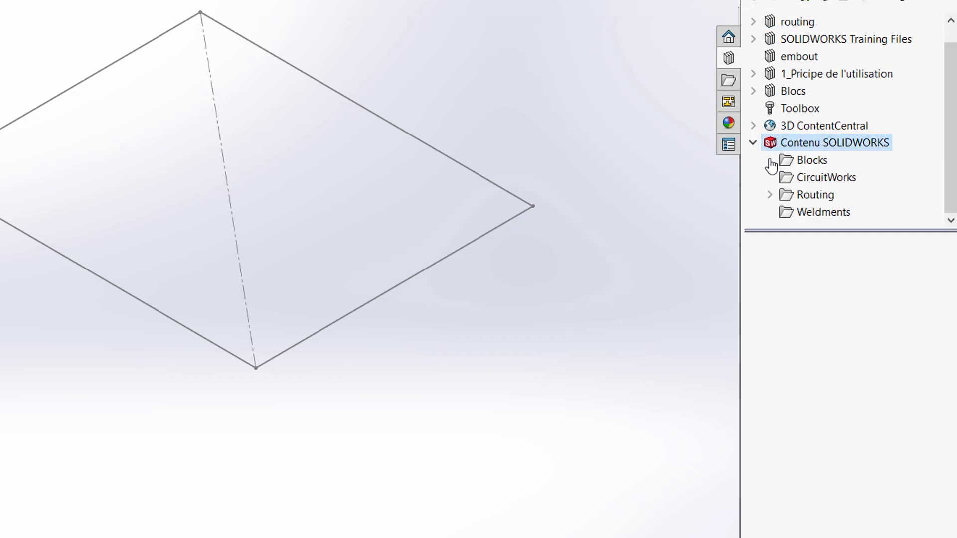
click(804, 213)
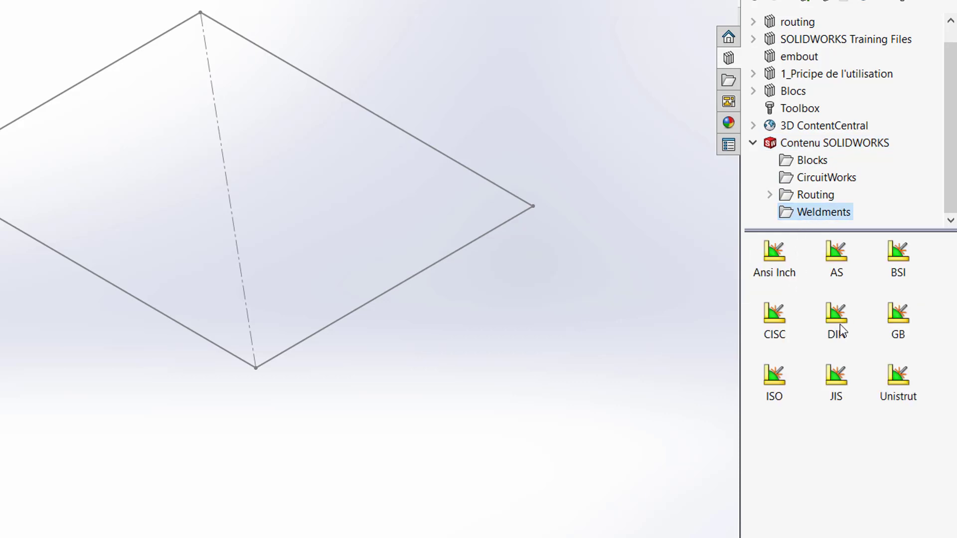
Download the DIN weldment profiles zip file into the Profiles MS folder on the desktop.
mouse_move(839, 324)
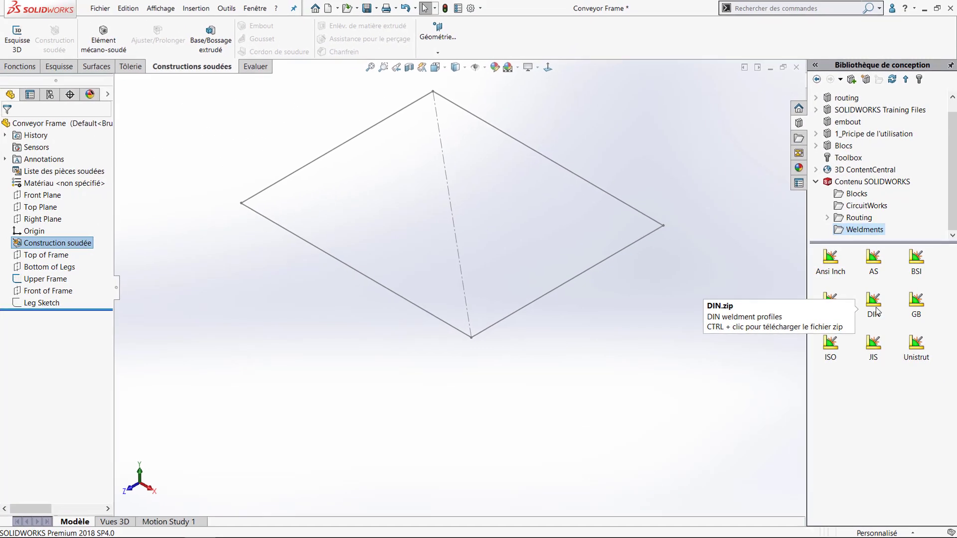
ctrl+click(877, 311)
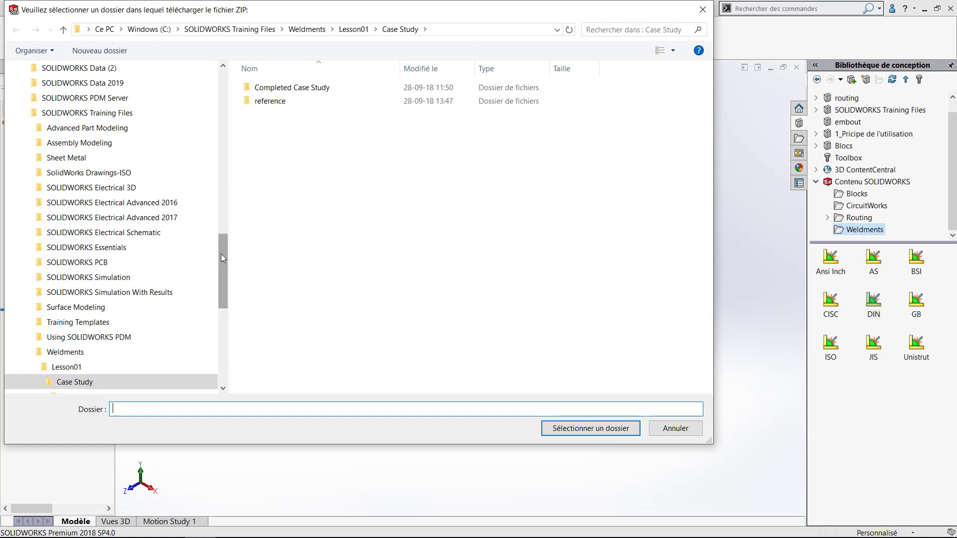
drag(221, 253, 184, 89)
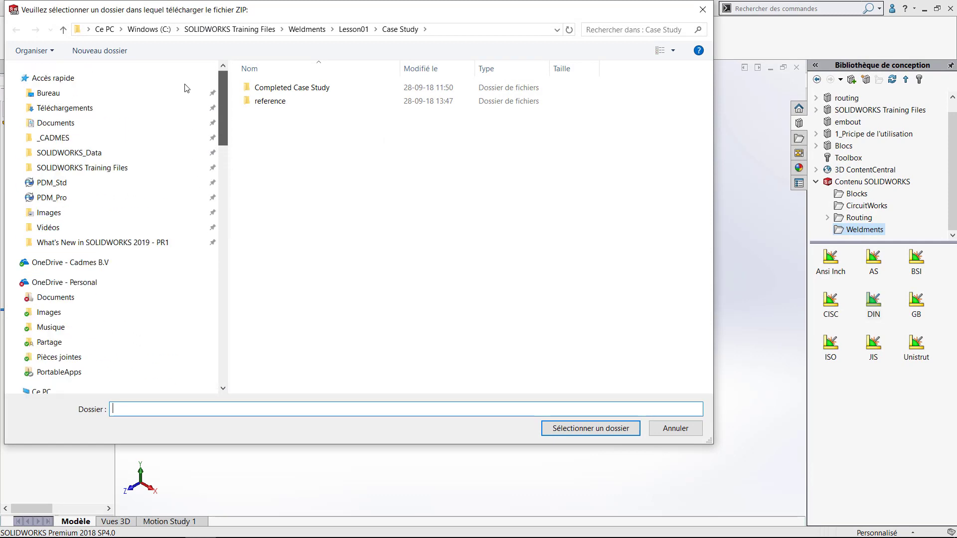
click(104, 98)
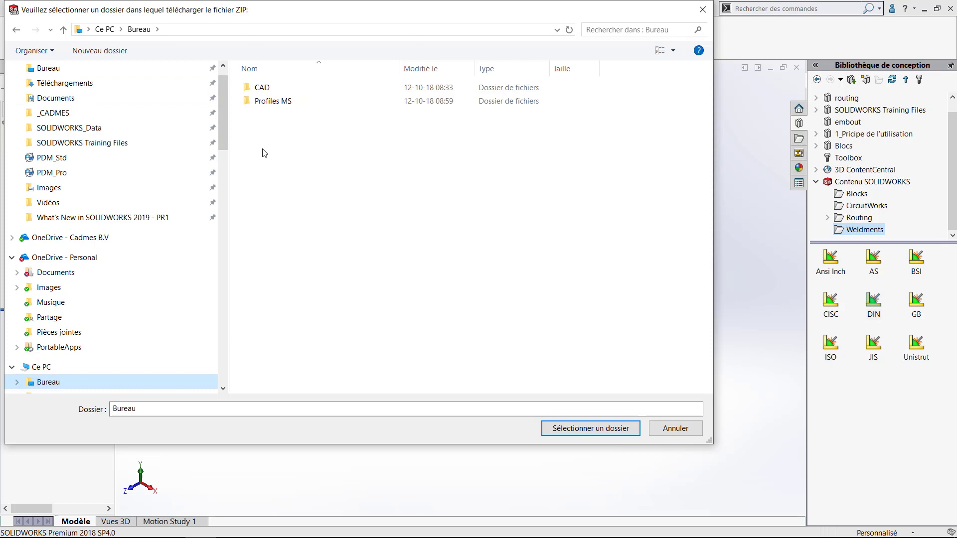
double_click(277, 103)
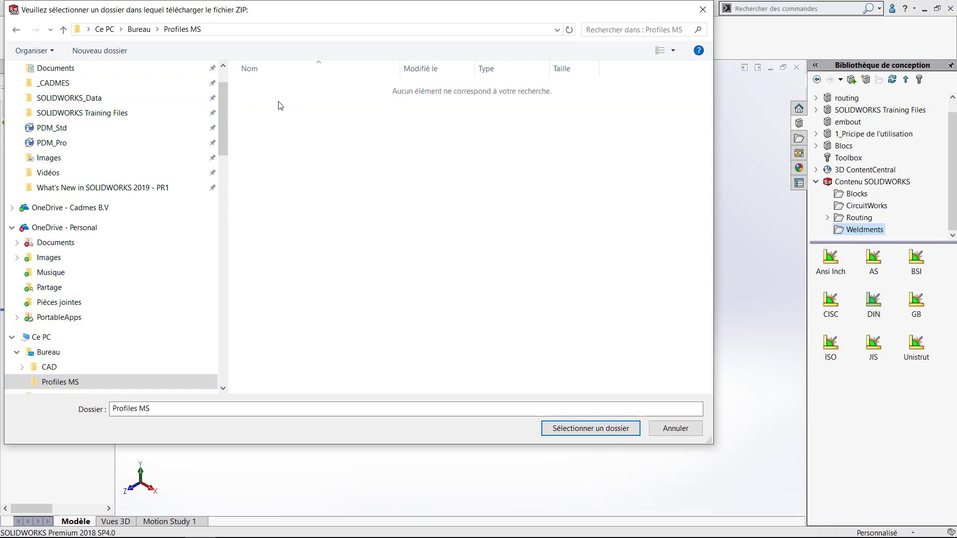
click(591, 428)
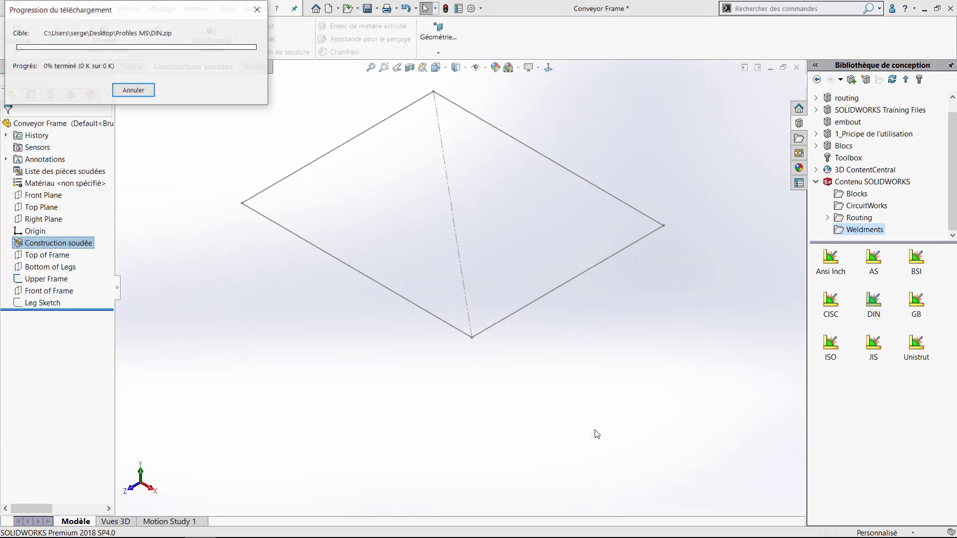
Download the ISO weldment profiles zip file into the desktop folder Profiles MS.
ctrl+click(833, 344)
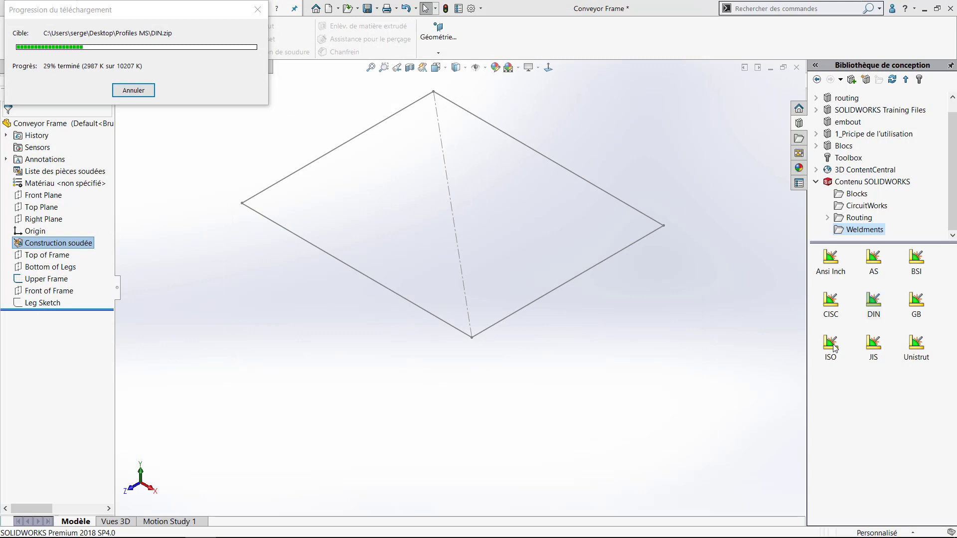
ctrl+click(830, 345)
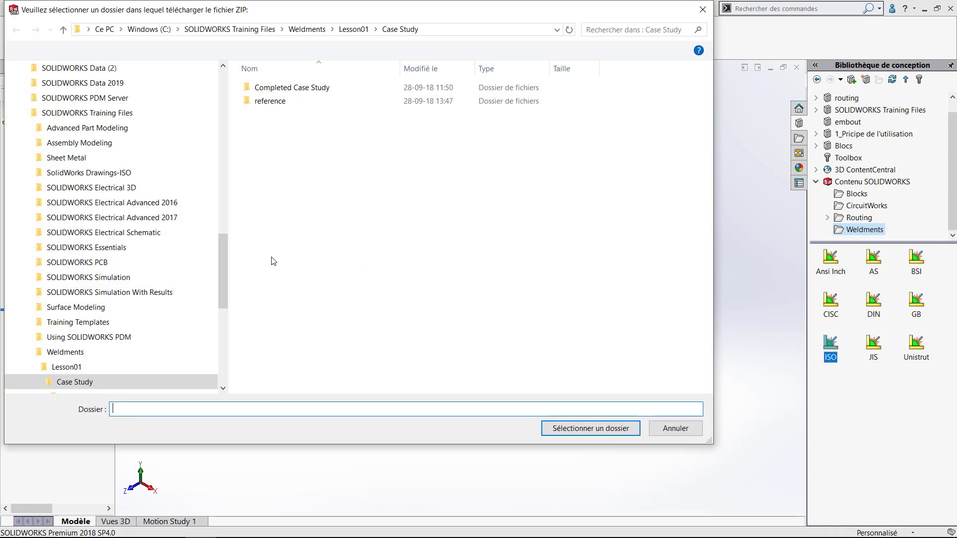
drag(219, 246, 213, 70)
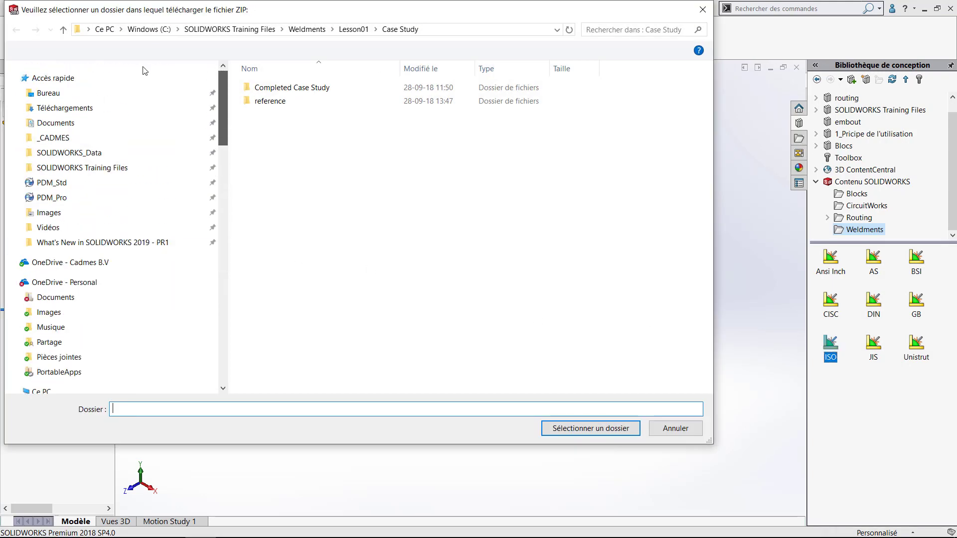
click(92, 92)
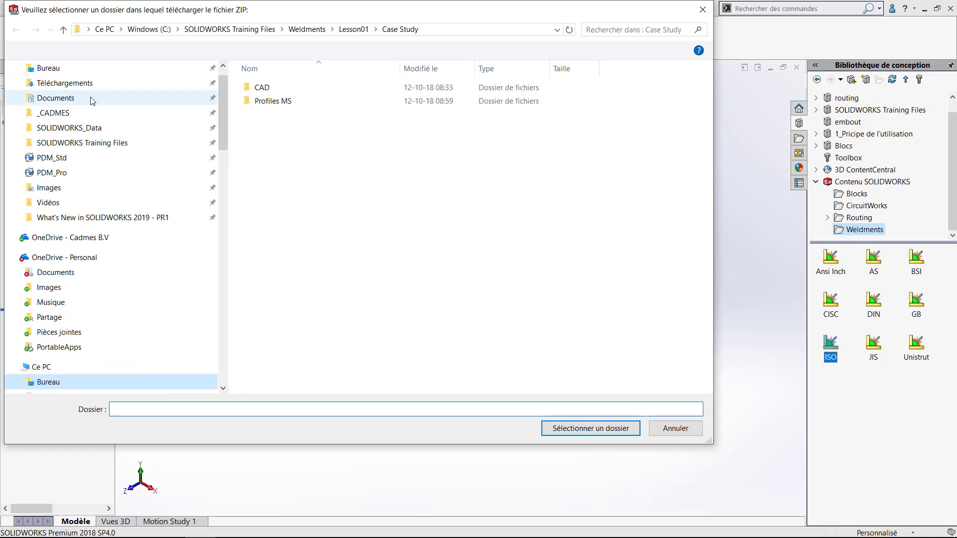
double_click(275, 103)
click(579, 426)
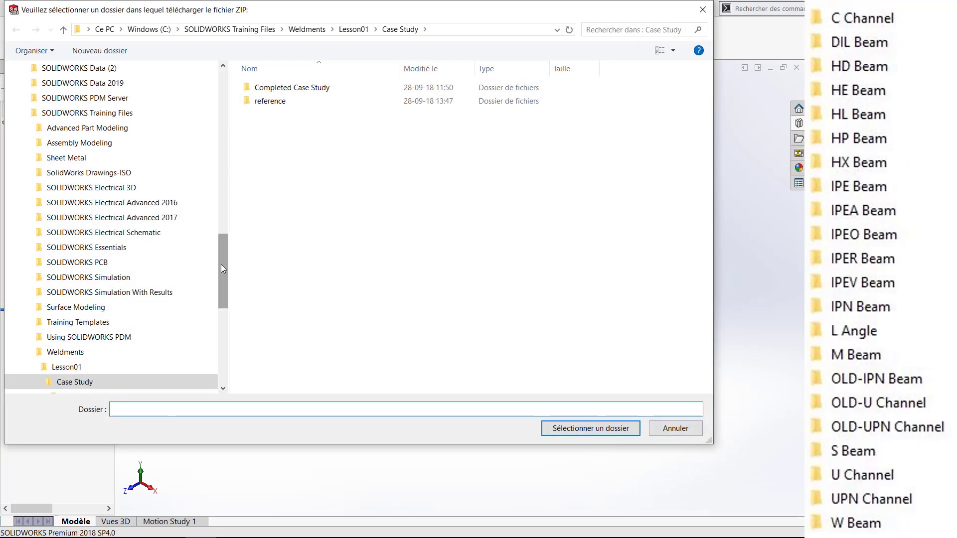
Download the Unistrut weldment profiles zip file into the desktop folder Profiles MS.
drag(223, 269, 222, 70)
click(135, 96)
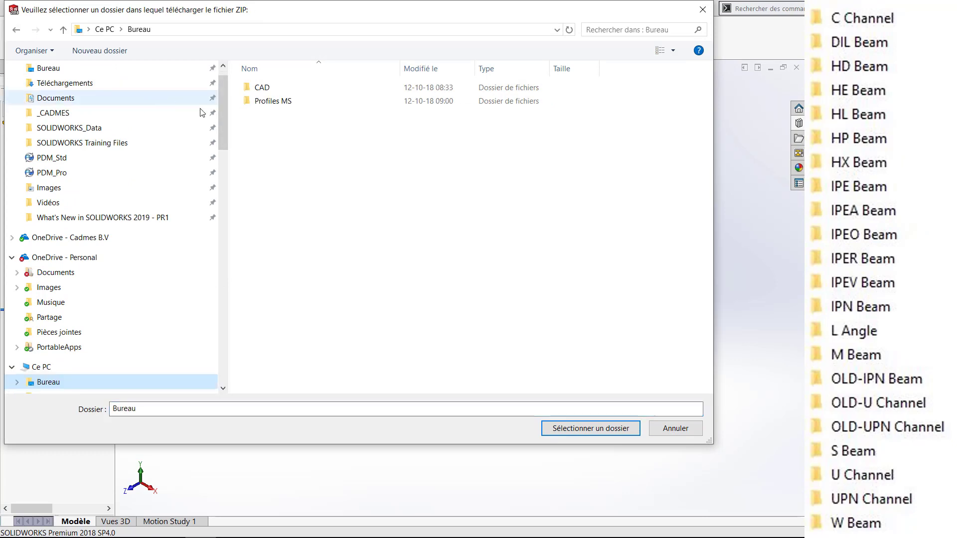
double_click(269, 102)
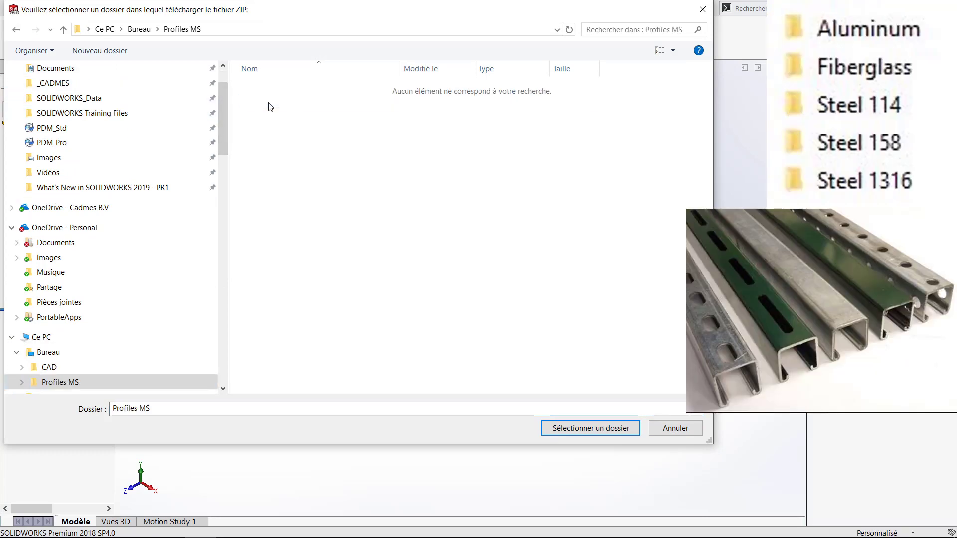
click(566, 429)
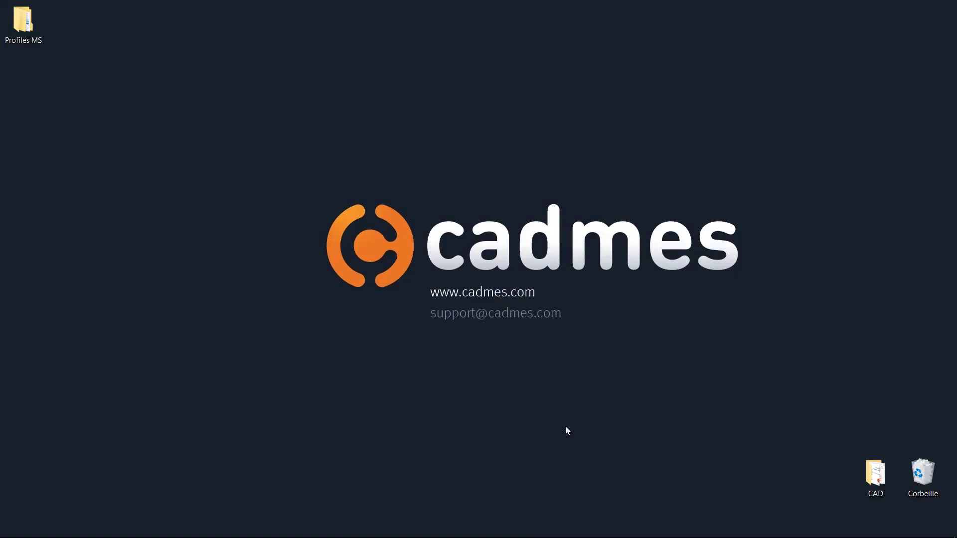
Open the Profiles MS folder on the desktop and extract the DIN, ISO and Unistrut archives directly into it with 7-Zip.
double_click(25, 27)
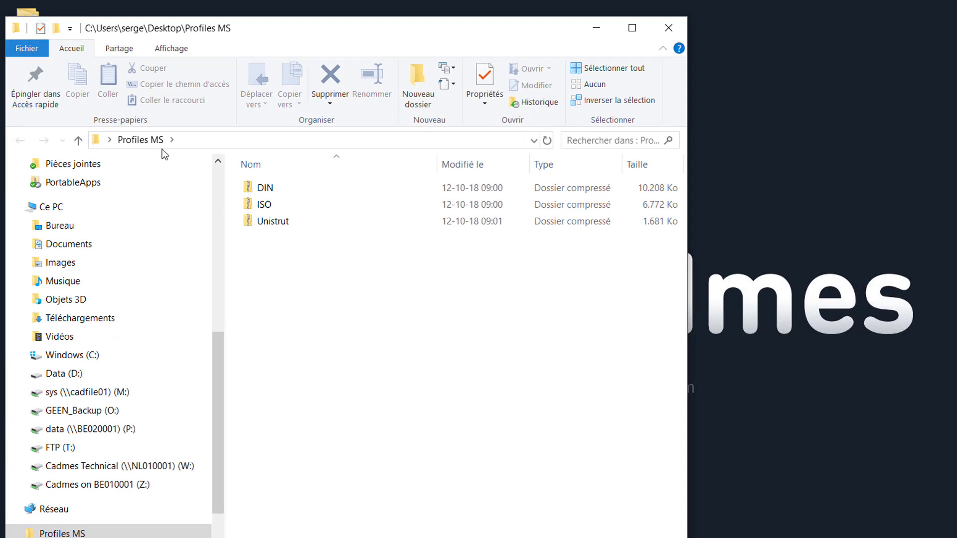
drag(304, 263, 253, 184)
right_click(254, 187)
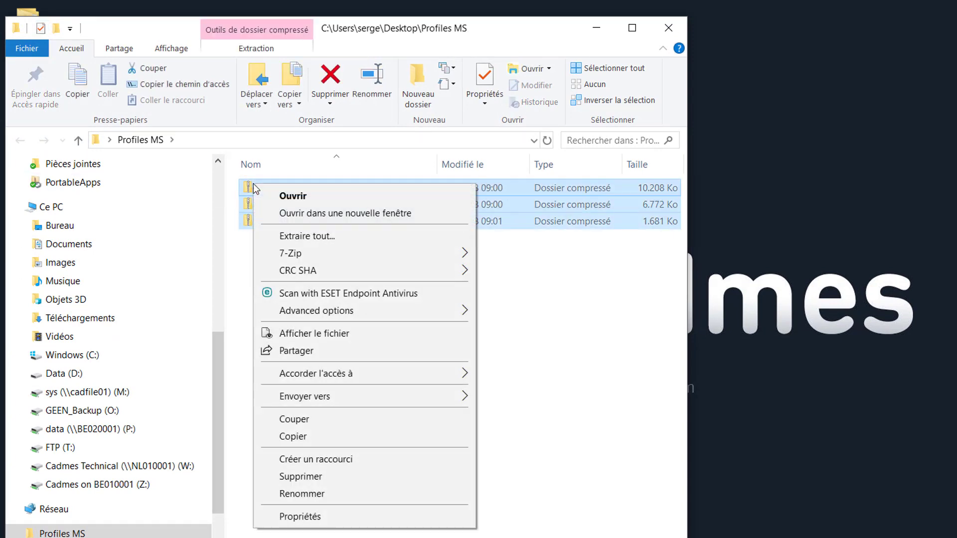
mouse_move(467, 256)
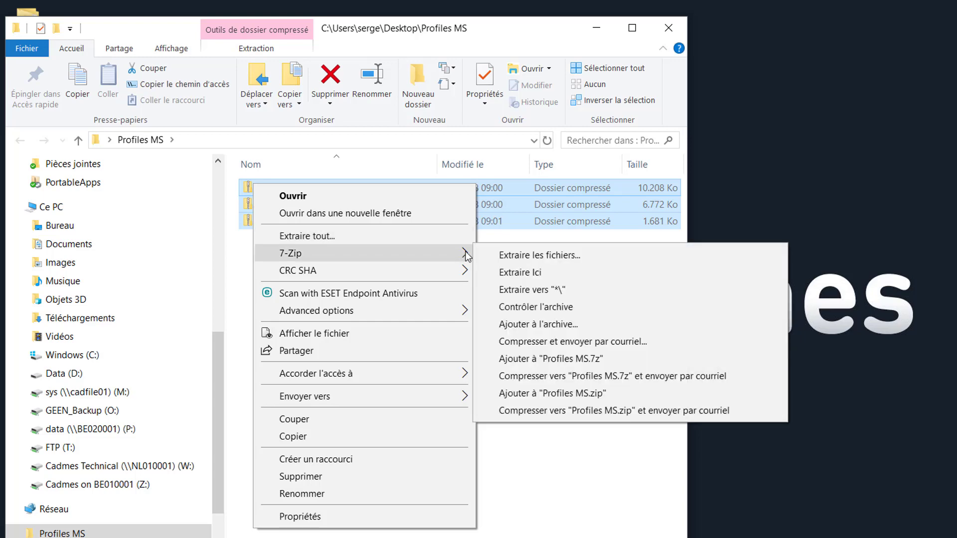
click(504, 273)
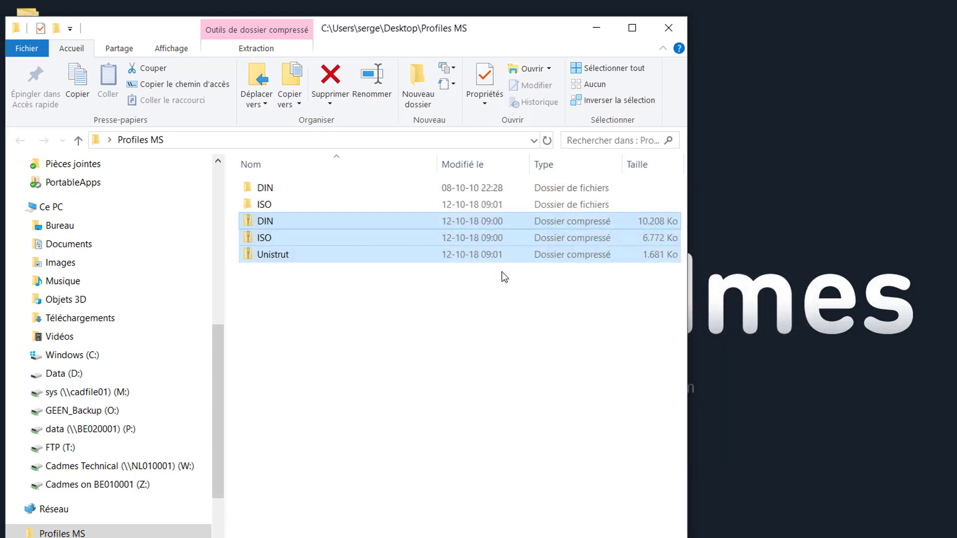
click(309, 309)
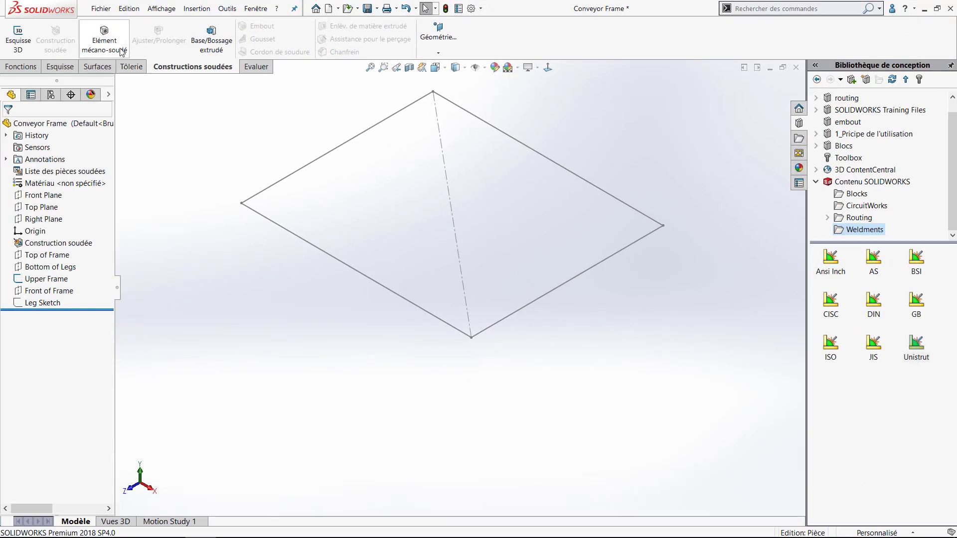
Preview a DIN IPE Beam structural member of size IPE80 on two adjoining segments of the Upper Frame sketch.
click(121, 51)
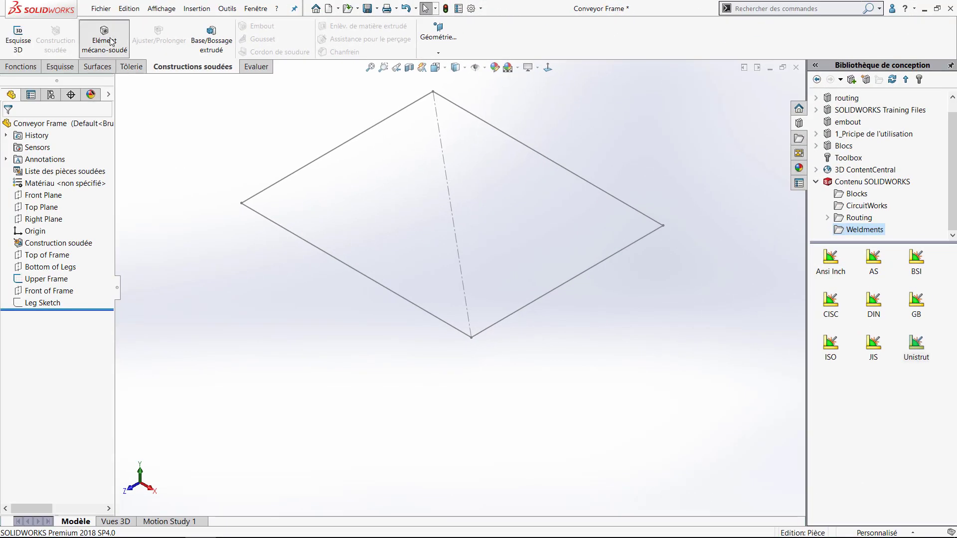
click(97, 220)
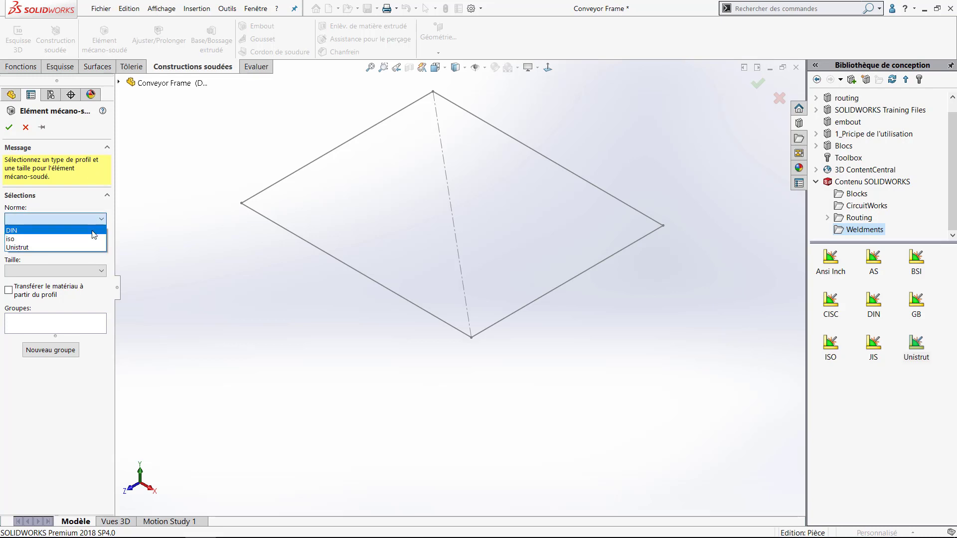
click(92, 230)
click(97, 245)
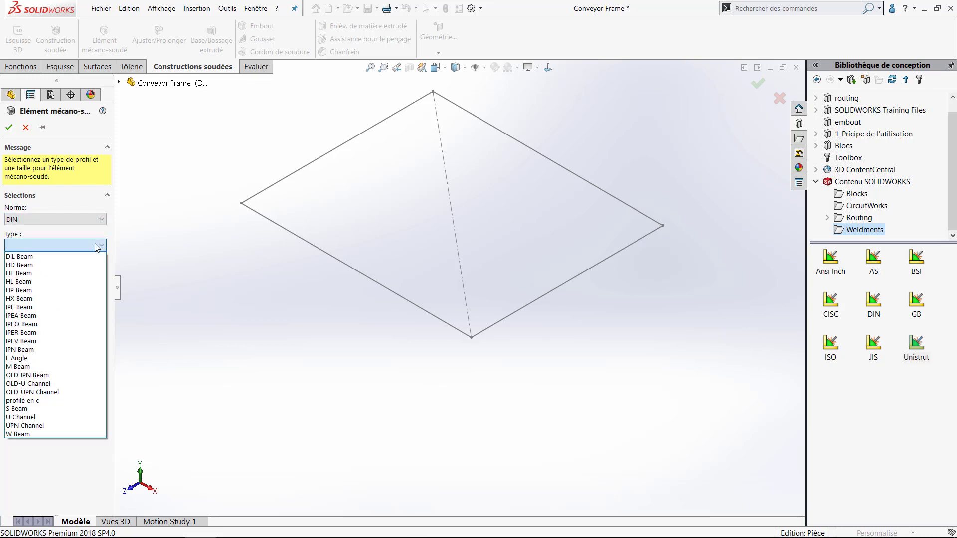
click(84, 308)
click(82, 272)
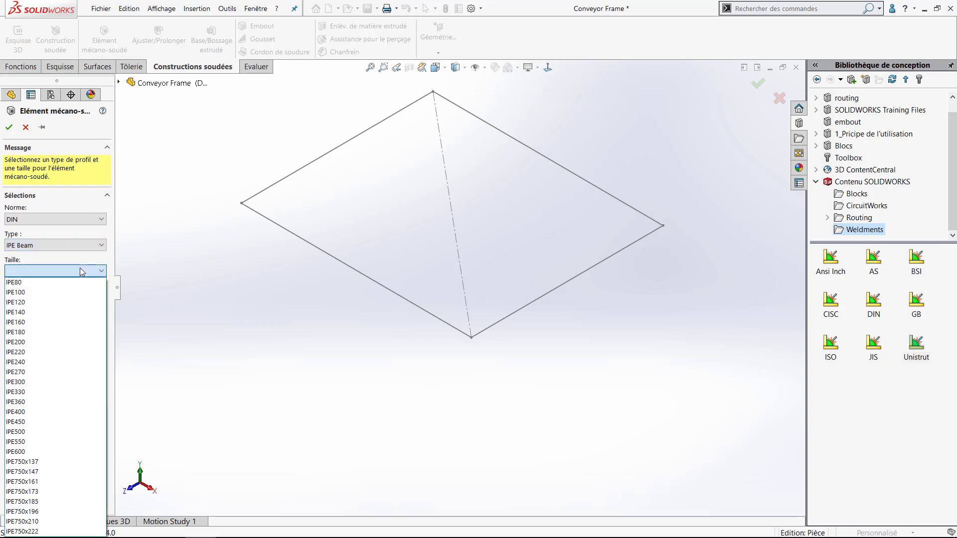
click(78, 283)
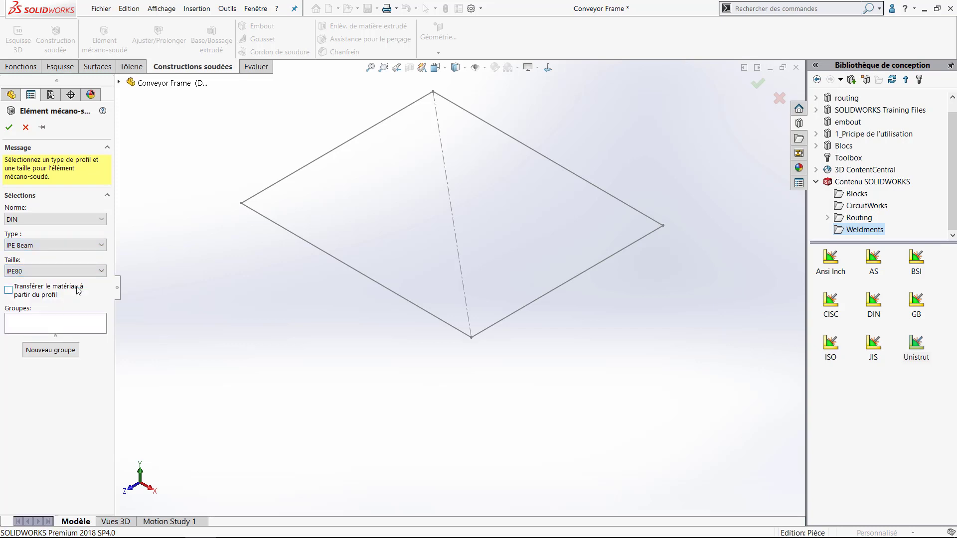
click(269, 189)
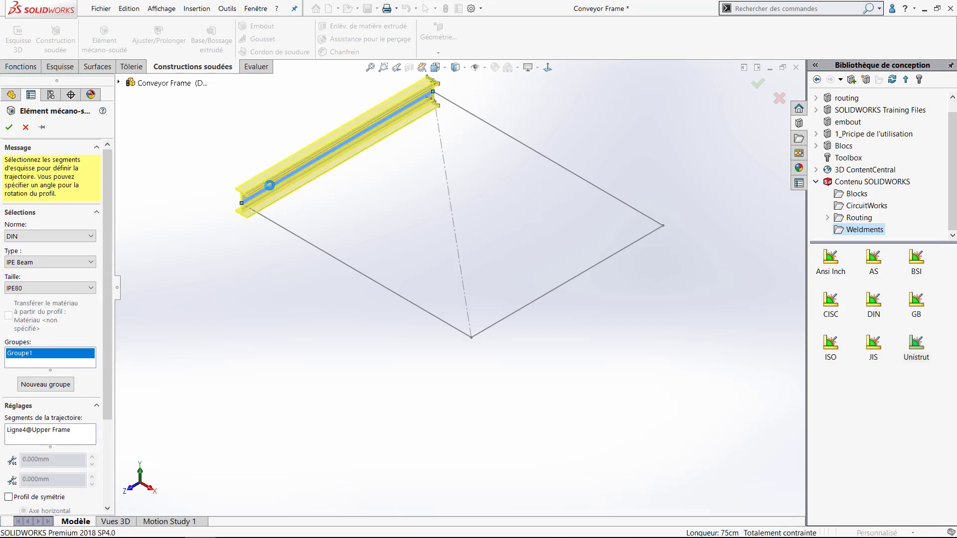
click(262, 216)
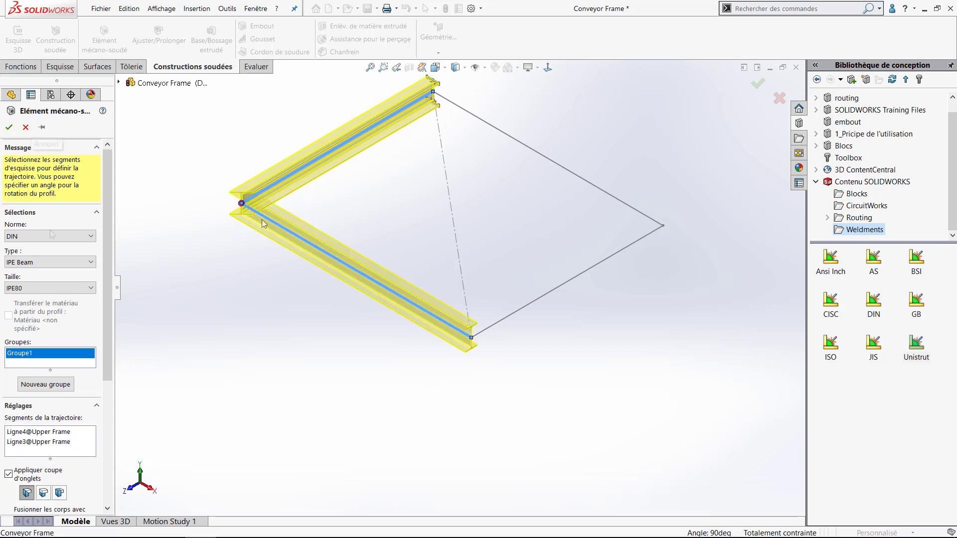
Switch the structural member to the iso Tube (rectangular) type, look through its available sizes, and cancel the member.
click(52, 236)
click(52, 256)
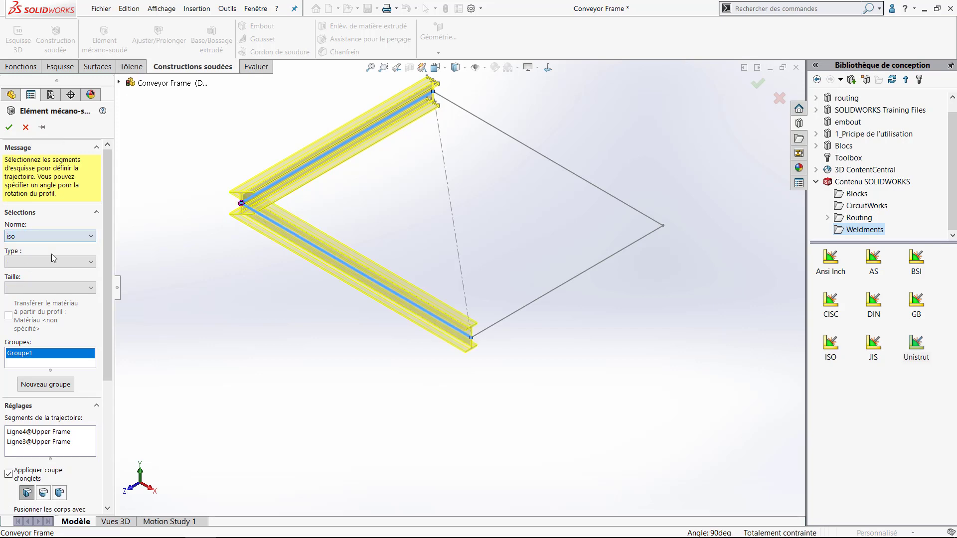
click(55, 262)
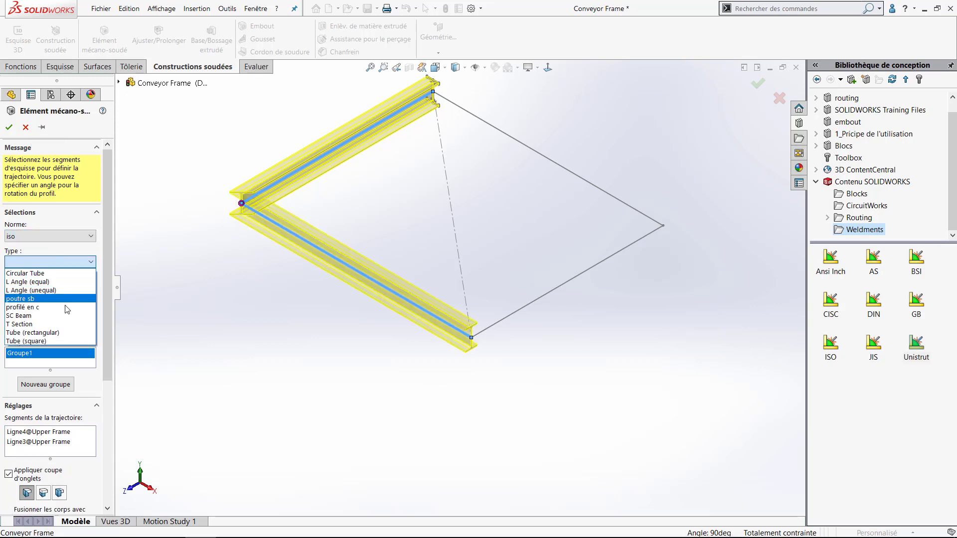
click(70, 333)
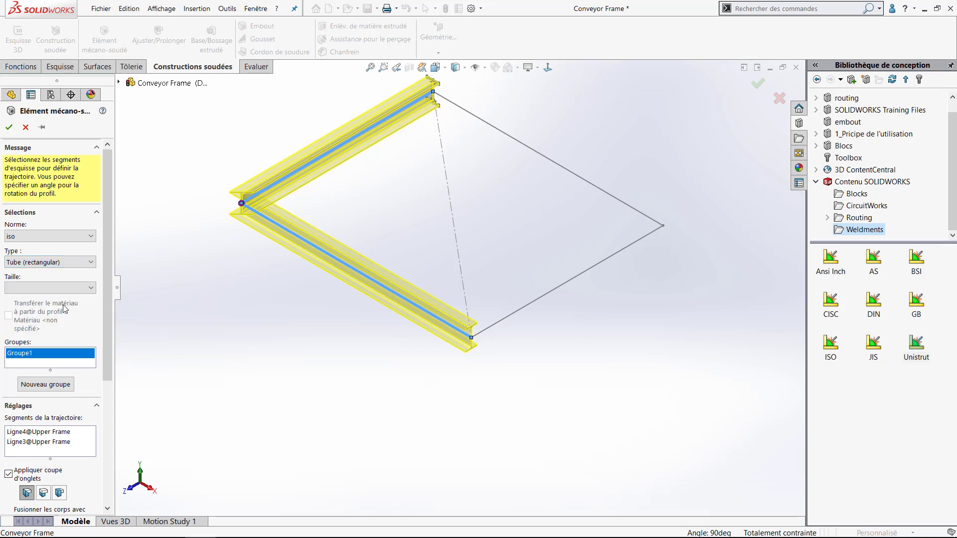
click(69, 288)
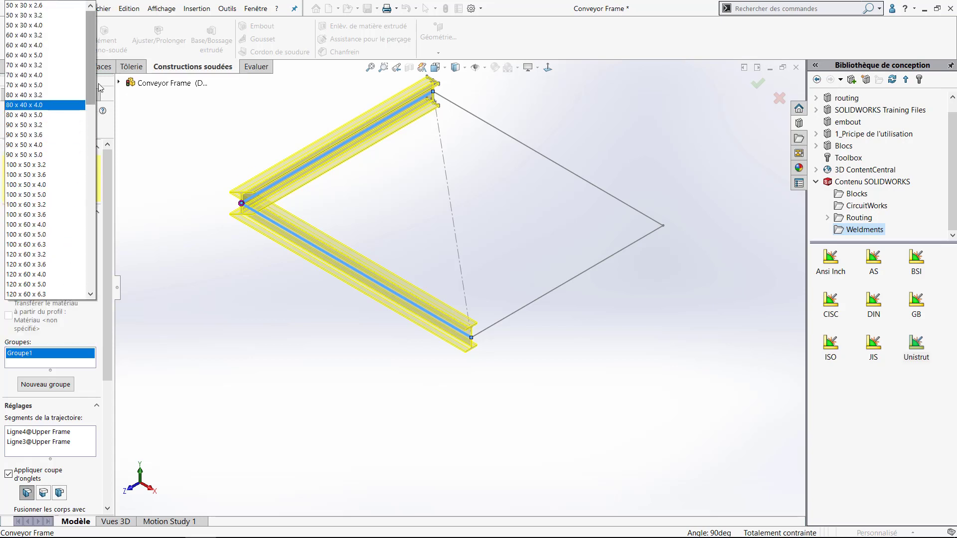
drag(88, 83, 119, 280)
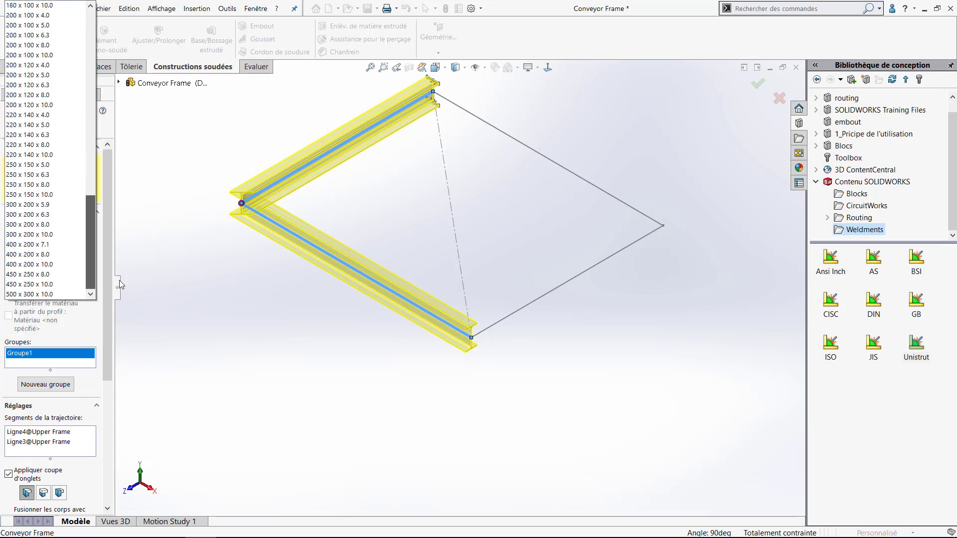
click(138, 296)
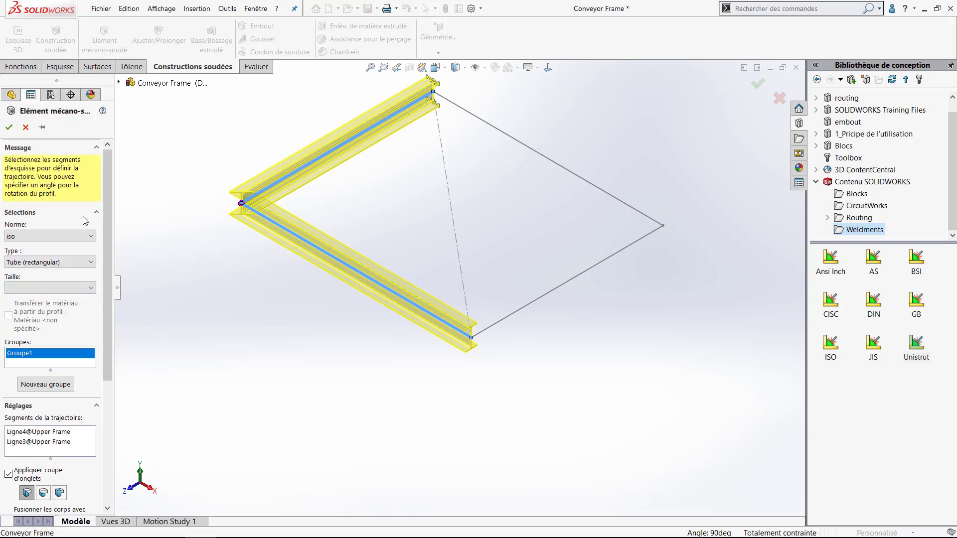
click(25, 128)
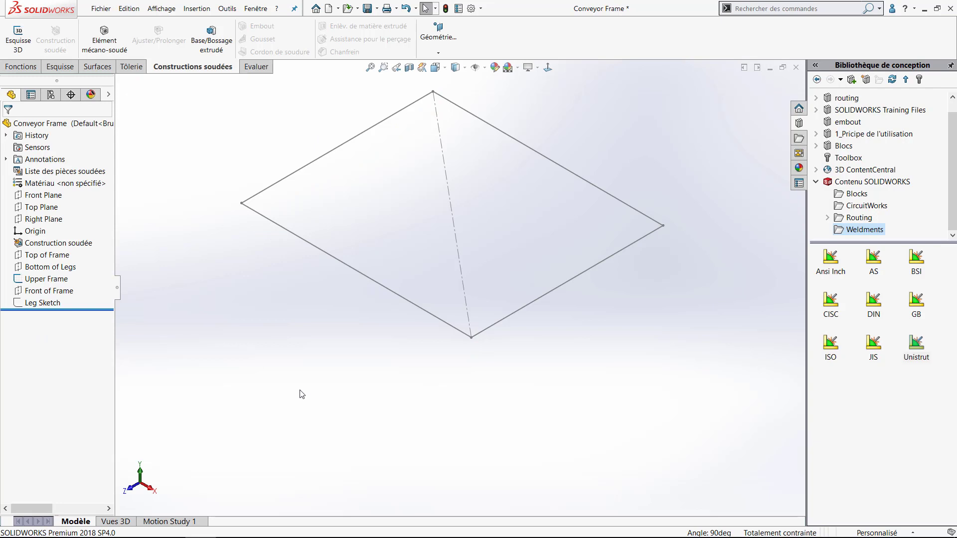
Create a new part from the Pièce CADMES template and start a sketch on Plan de face.
click(327, 9)
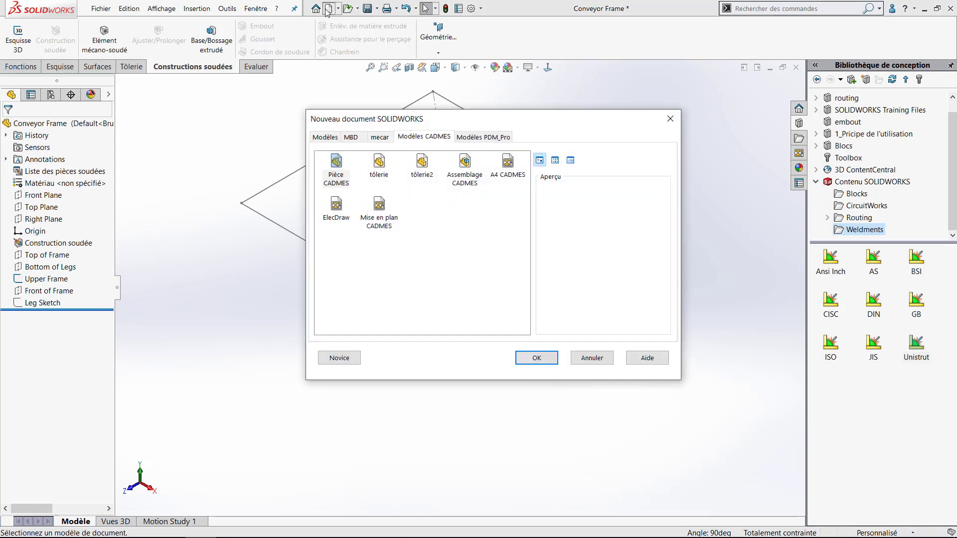
double_click(337, 164)
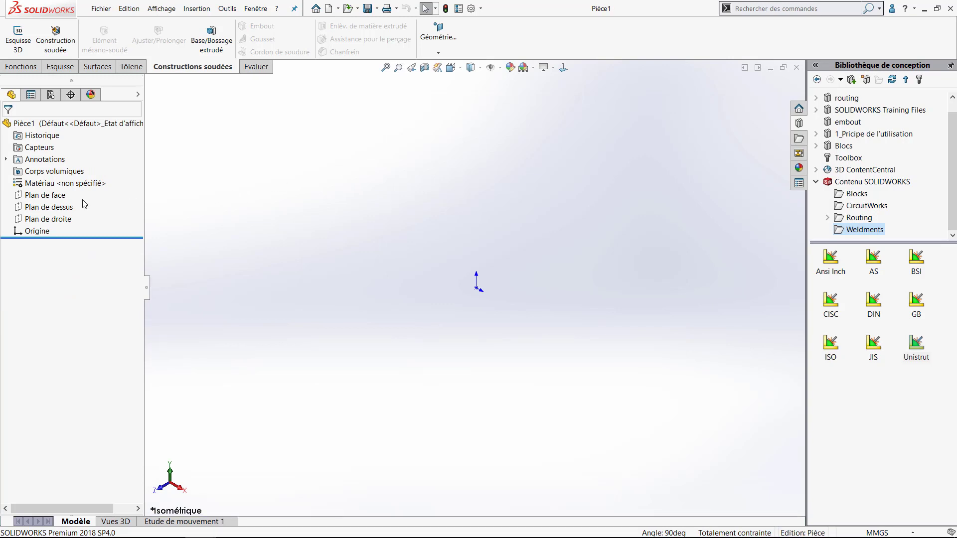
click(64, 196)
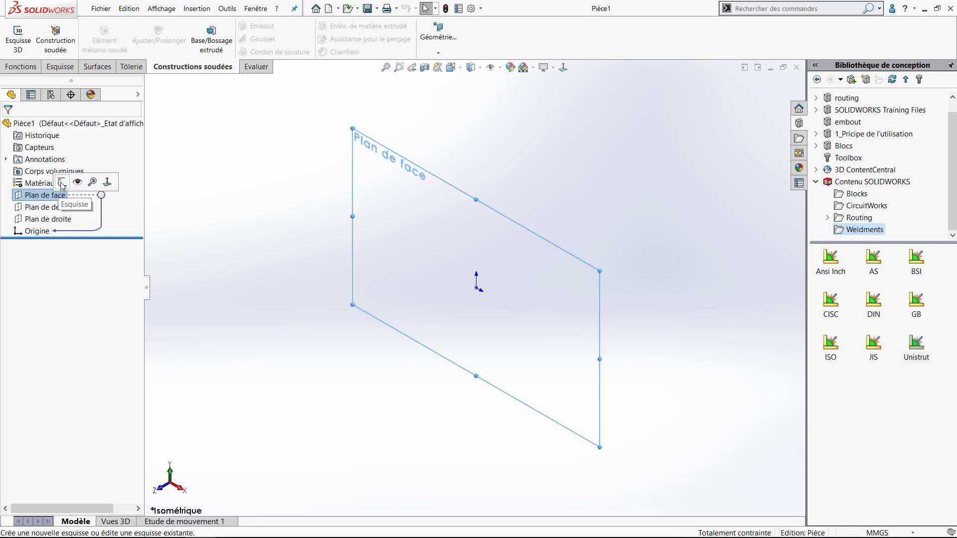
click(62, 183)
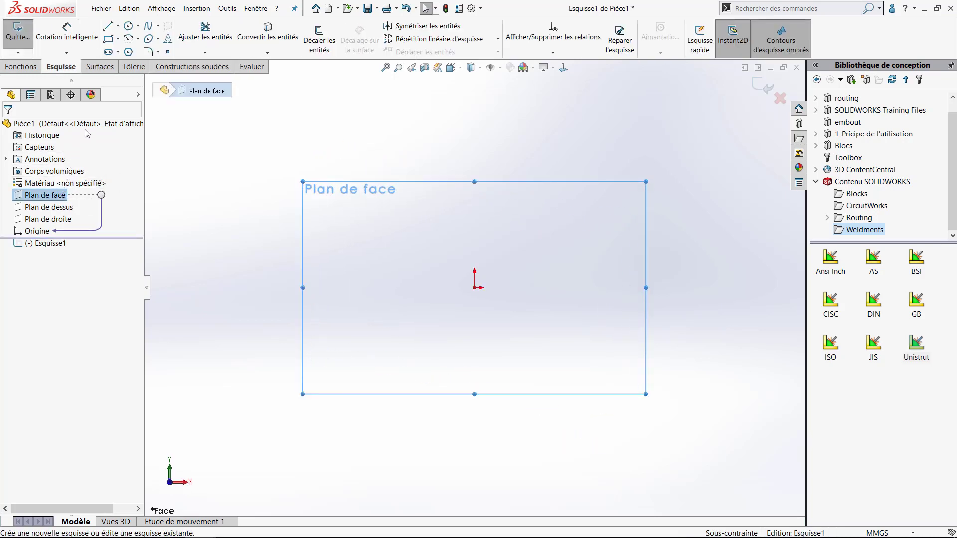
Sketch a six-sided polygon with an inscribed circle, centred on the origin, with sides about 58 mm long.
click(128, 51)
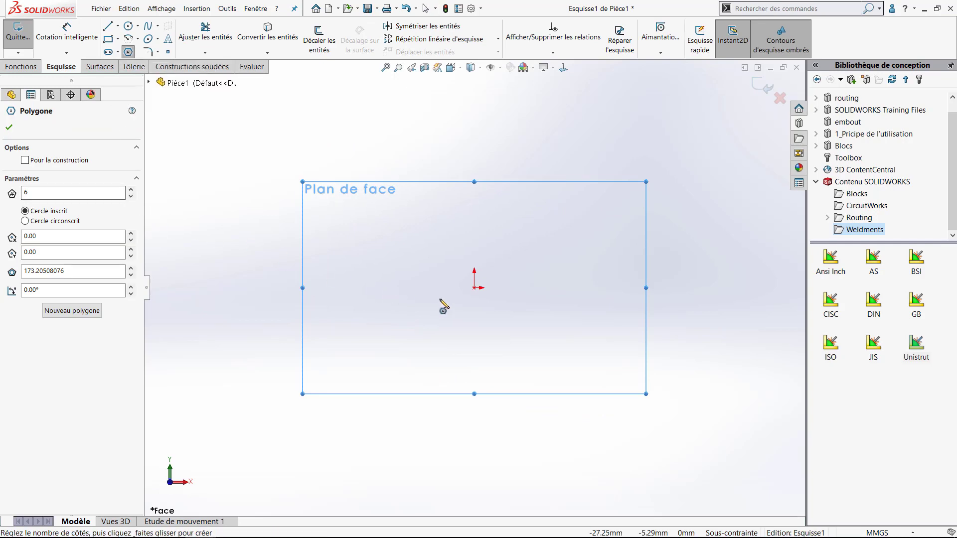
click(473, 288)
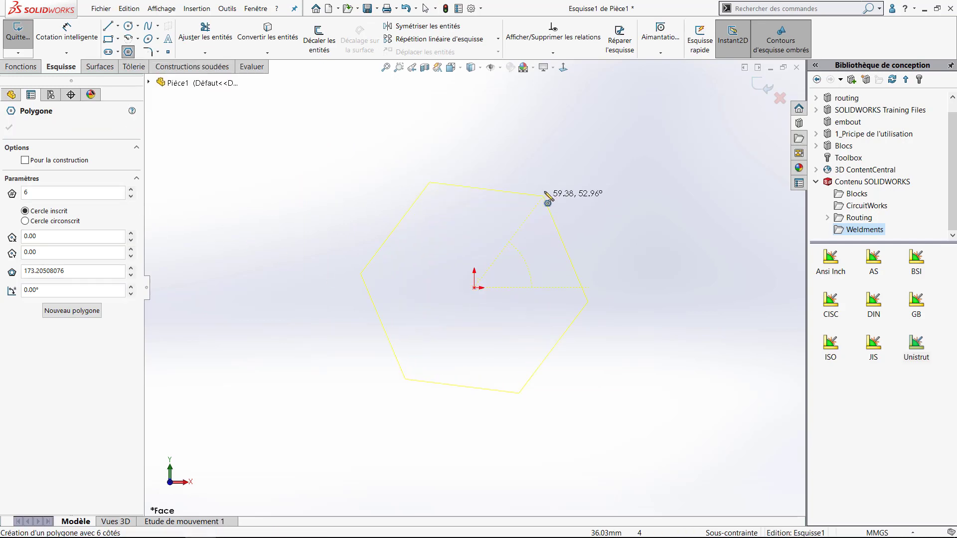
click(532, 190)
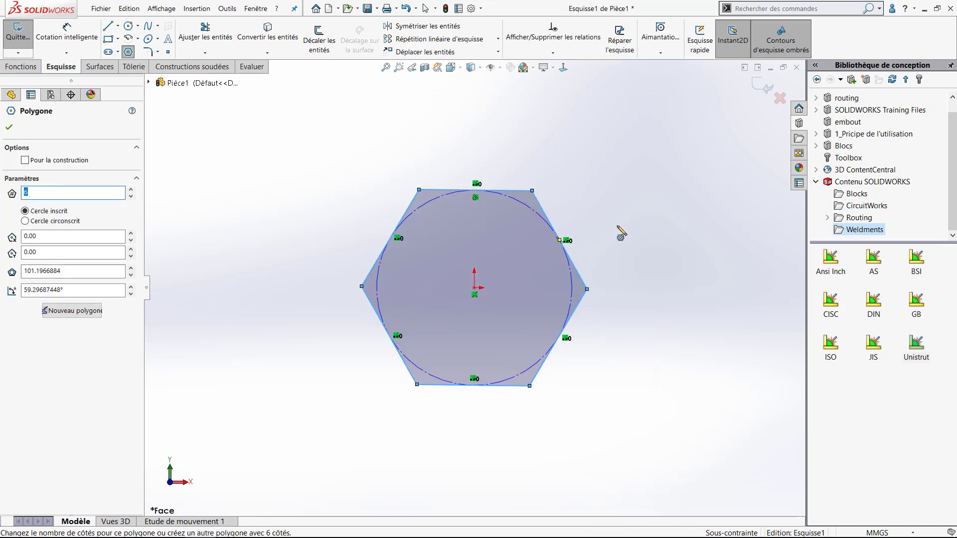
Dimension one side of the hexagon to 15 mm and make its upper side horizontal.
right_drag(619, 231, 627, 172)
click(554, 227)
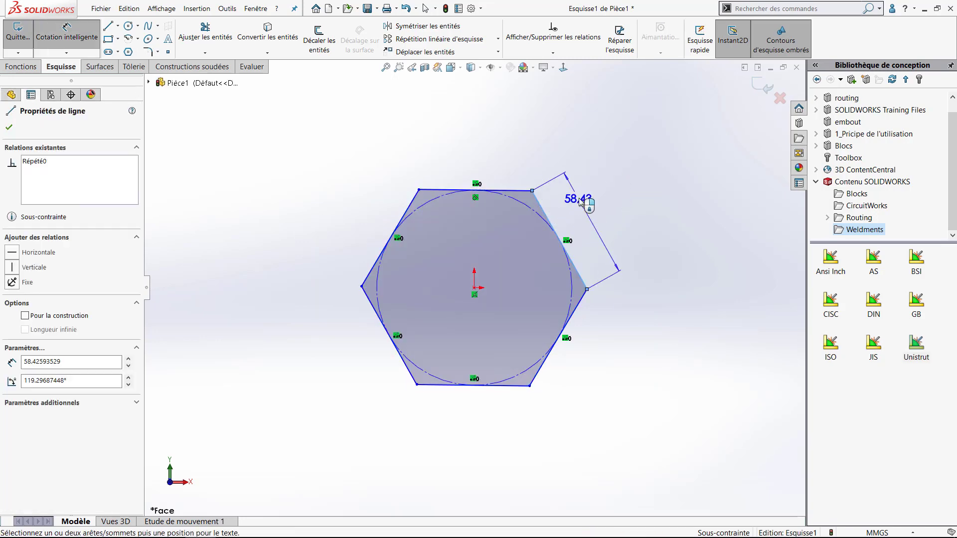
click(584, 198)
text(15)
key(Return)
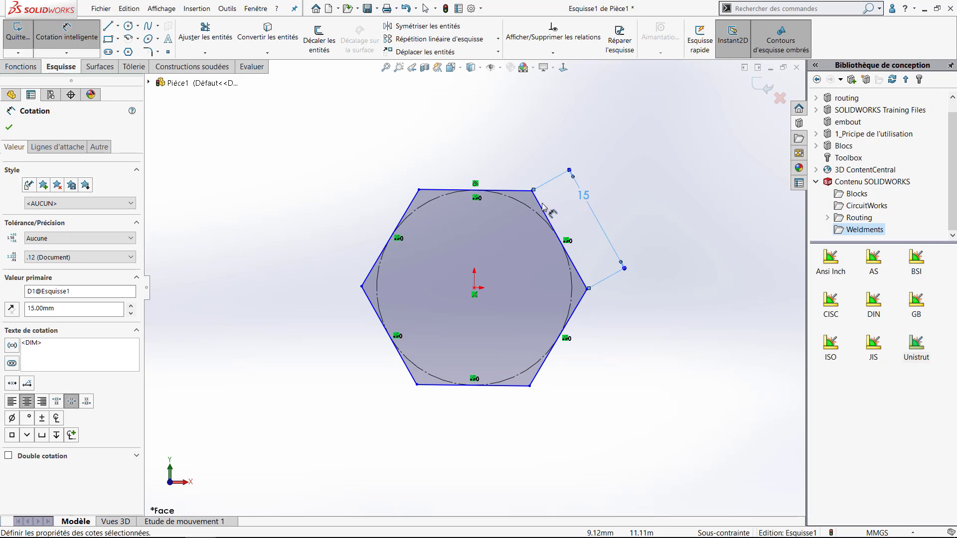
key(Escape)
click(523, 190)
click(552, 131)
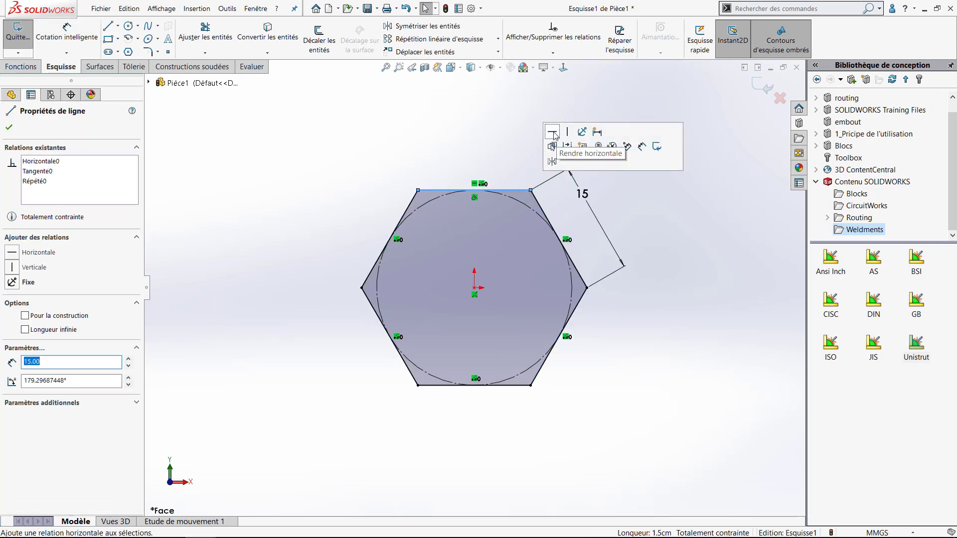
click(508, 139)
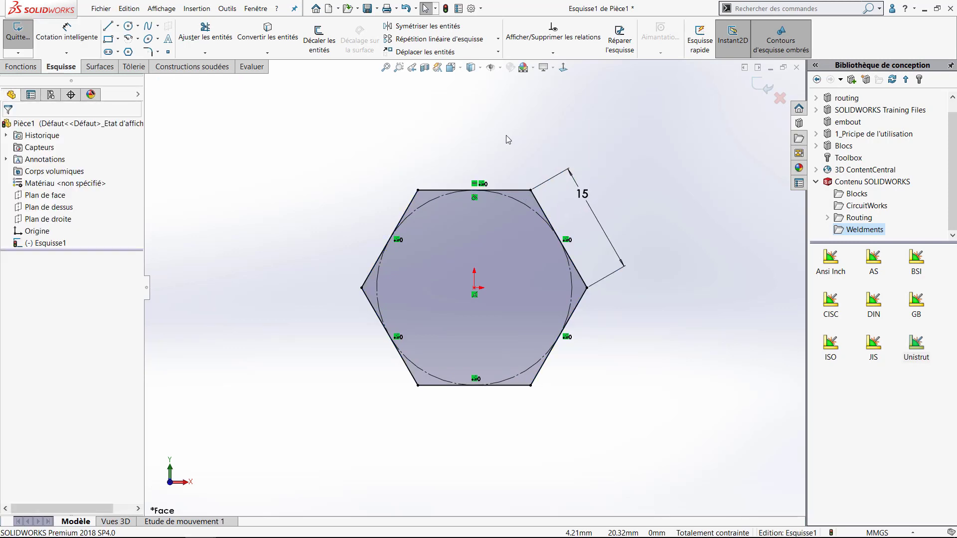
Offset the whole hexagon chain outward by 2 mm with a dimension added.
right_click(508, 189)
click(565, 198)
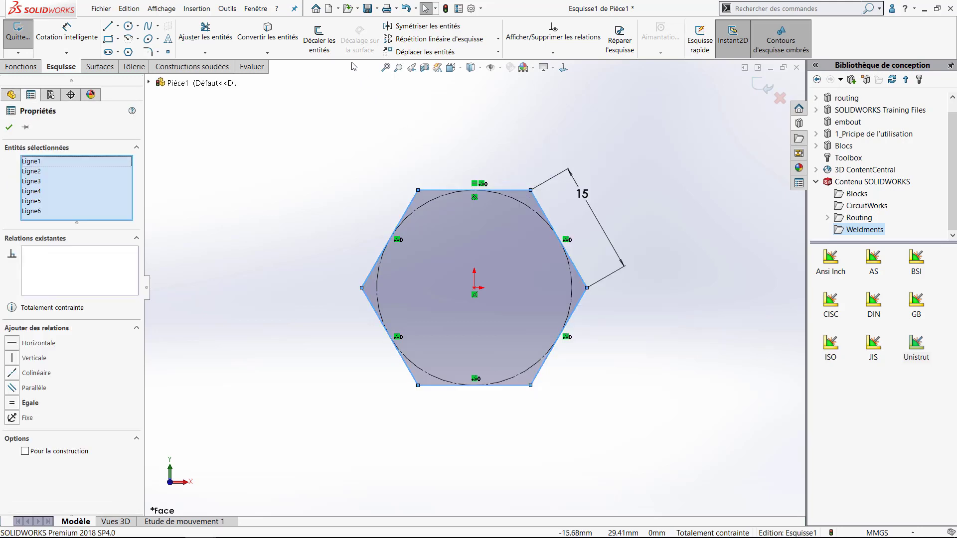
click(319, 40)
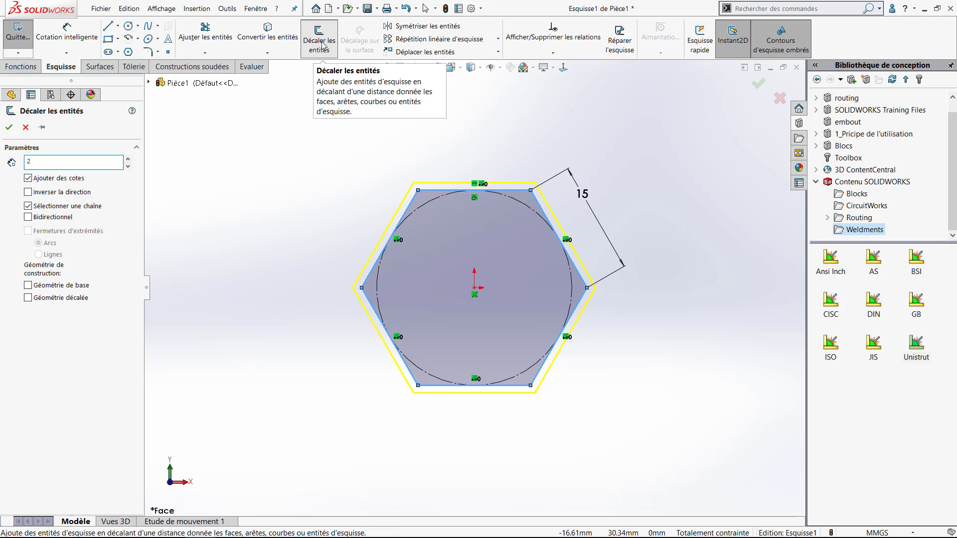
click(334, 177)
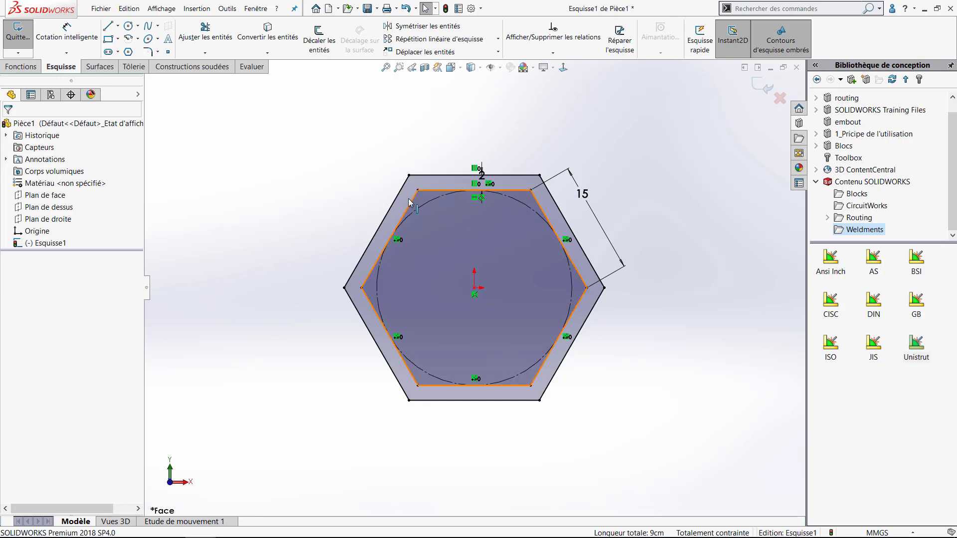
Place a sketch point at the midpoint of the inner hexagon's upper-left side.
click(168, 51)
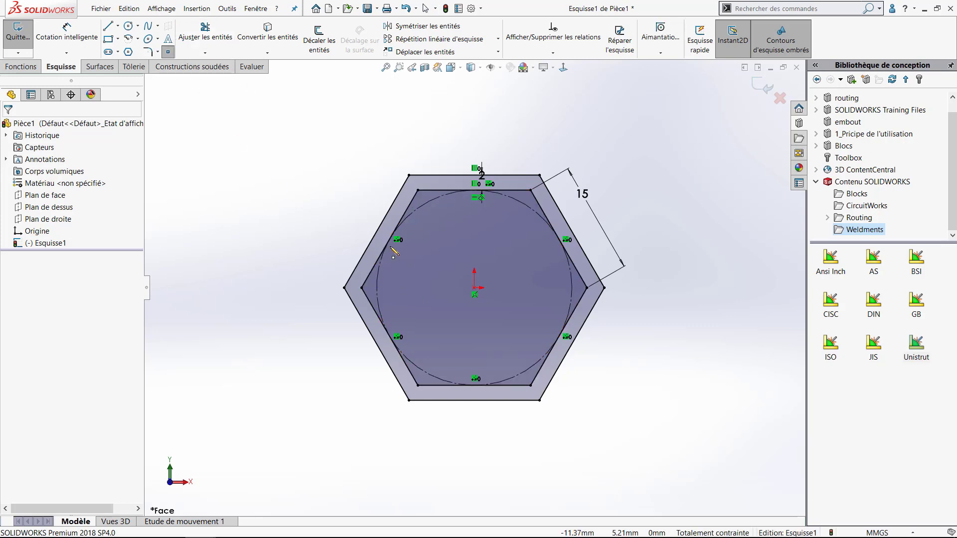
click(390, 240)
key(Escape)
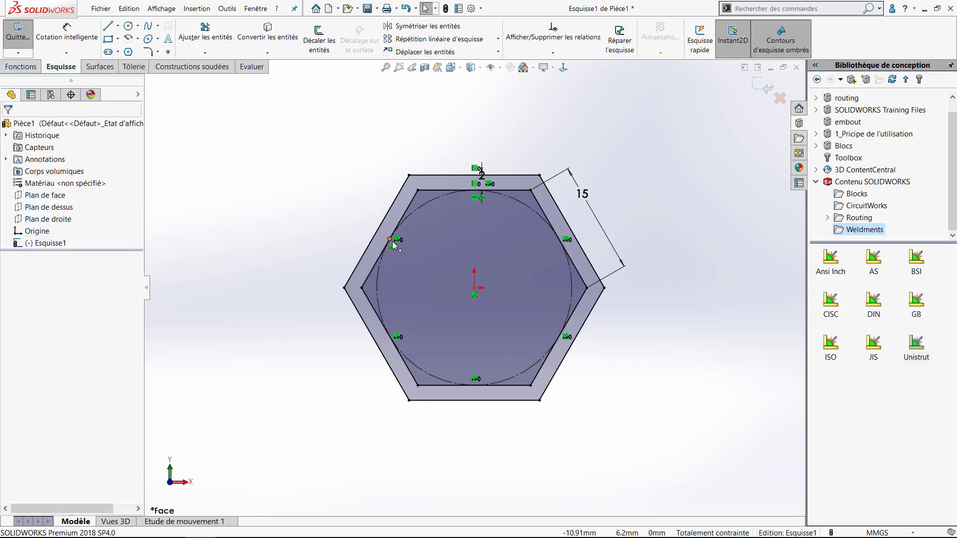
Add a virtual intersection point between the outer hexagon's lower-left and upper sides, and exit the sketch.
click(356, 308)
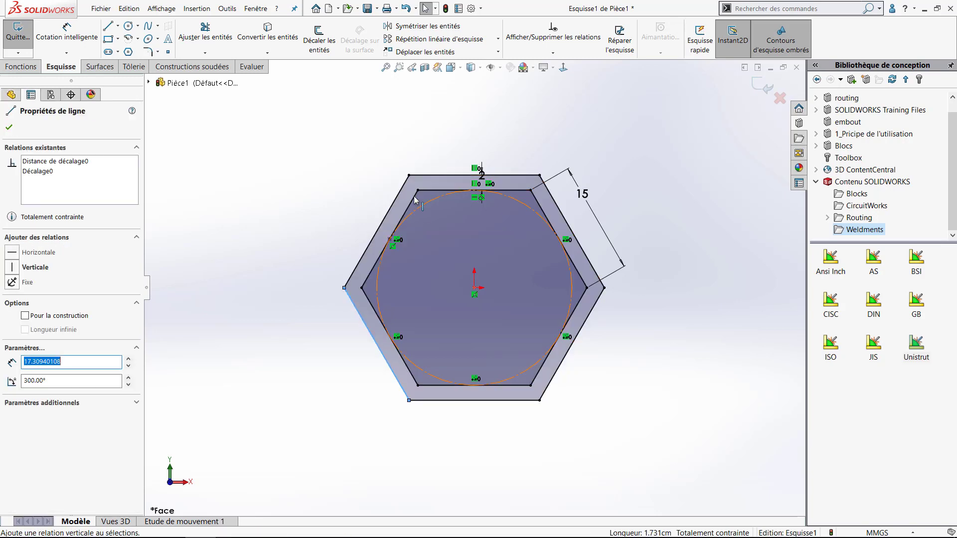
ctrl+click(427, 175)
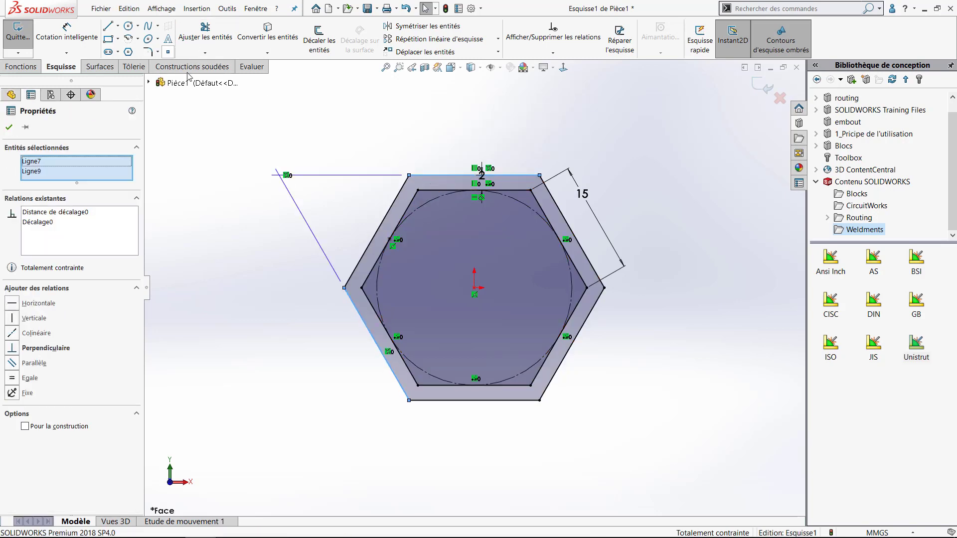
key(Escape)
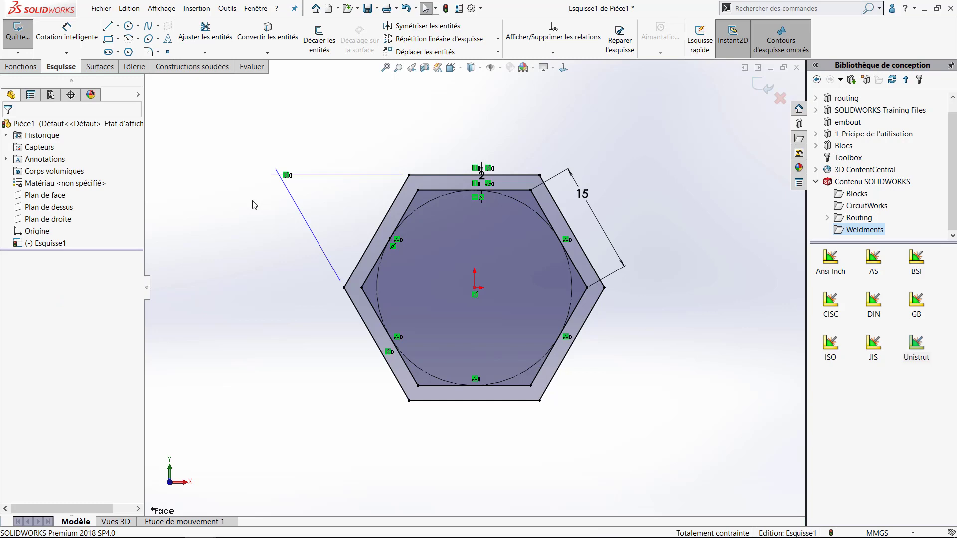
click(760, 86)
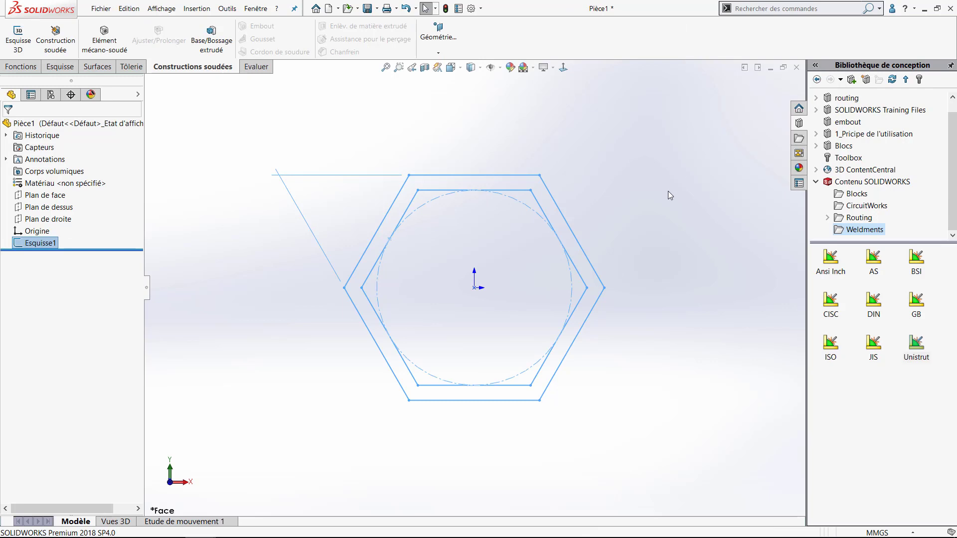
click(653, 216)
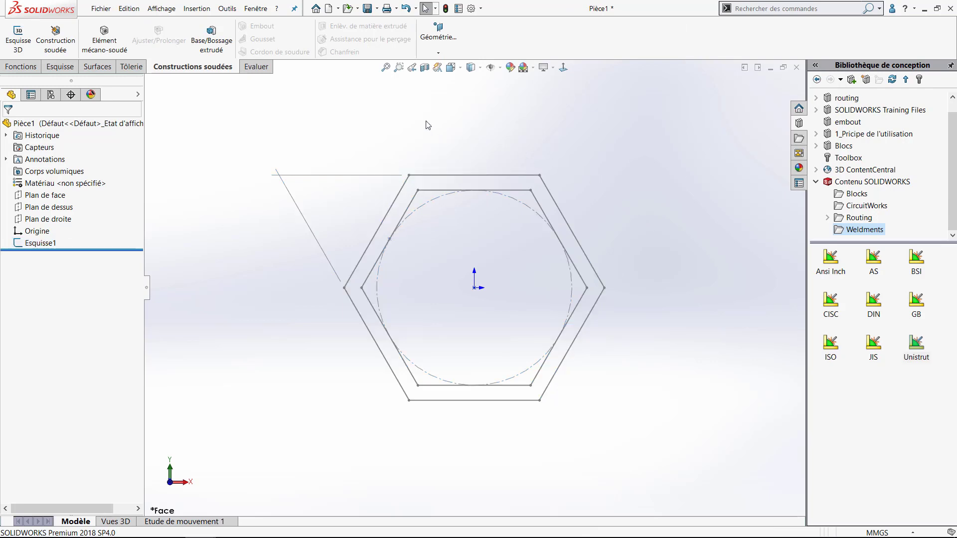
Assign the material Alliage 1060 to the part.
click(85, 185)
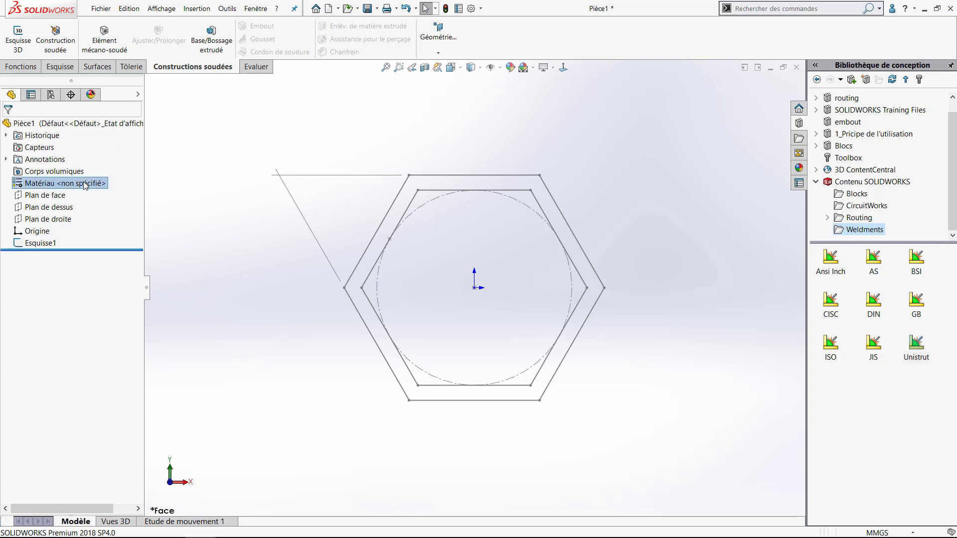
right_click(84, 185)
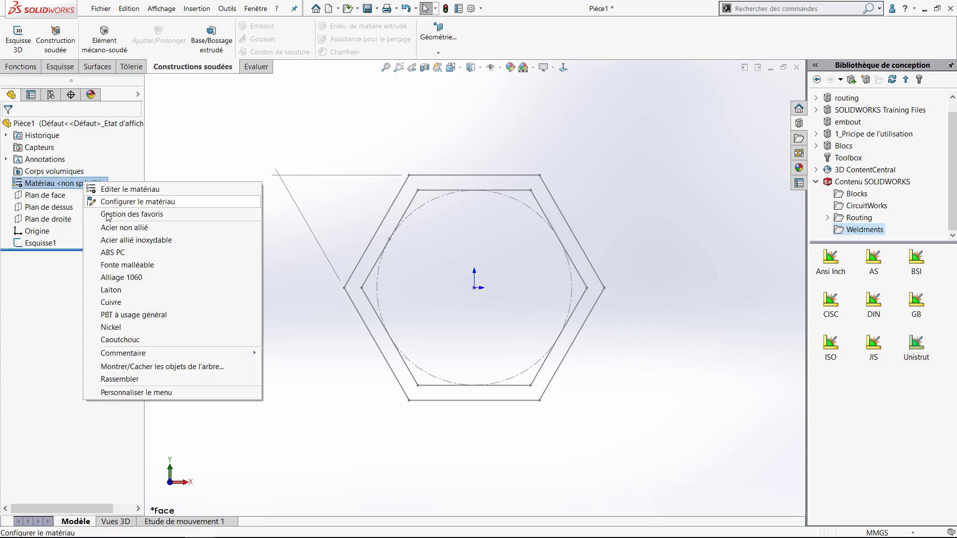
click(146, 279)
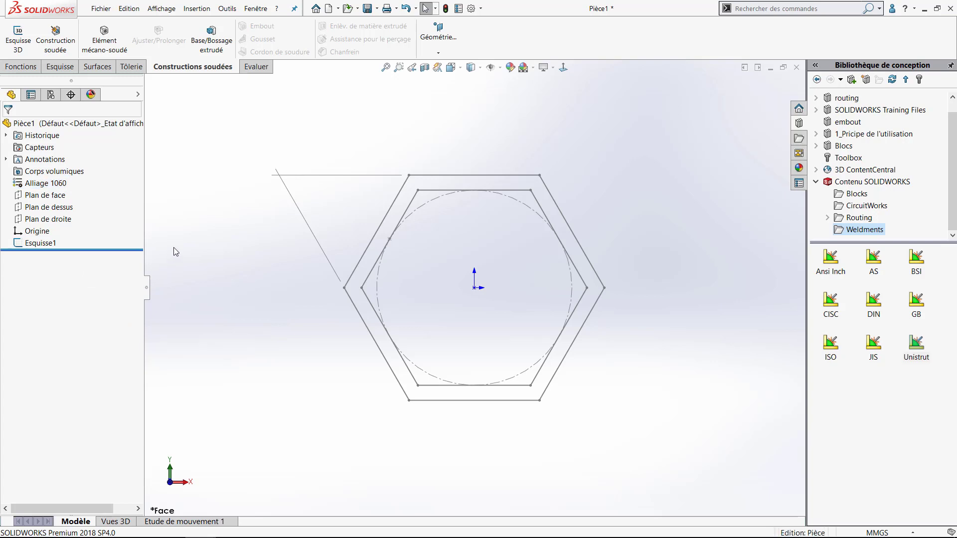
Select the profile sketch Esquisse1 and start saving the part under the file type Lib Feat Part (*.sldlfp).
click(29, 246)
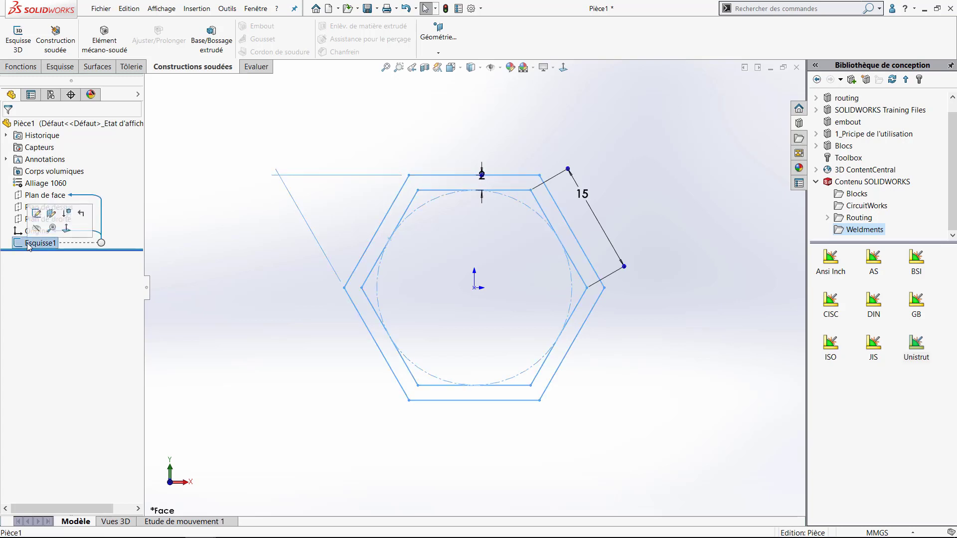
click(377, 9)
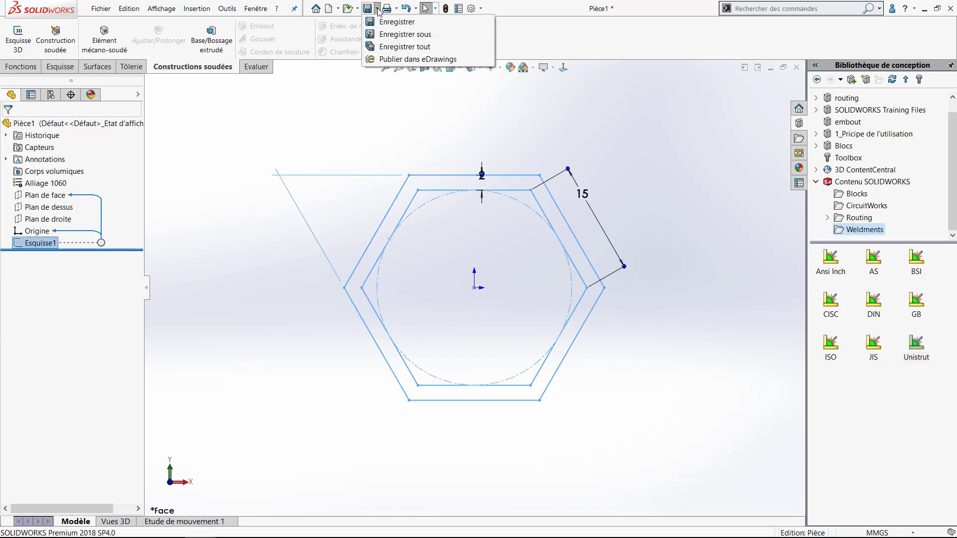
click(383, 35)
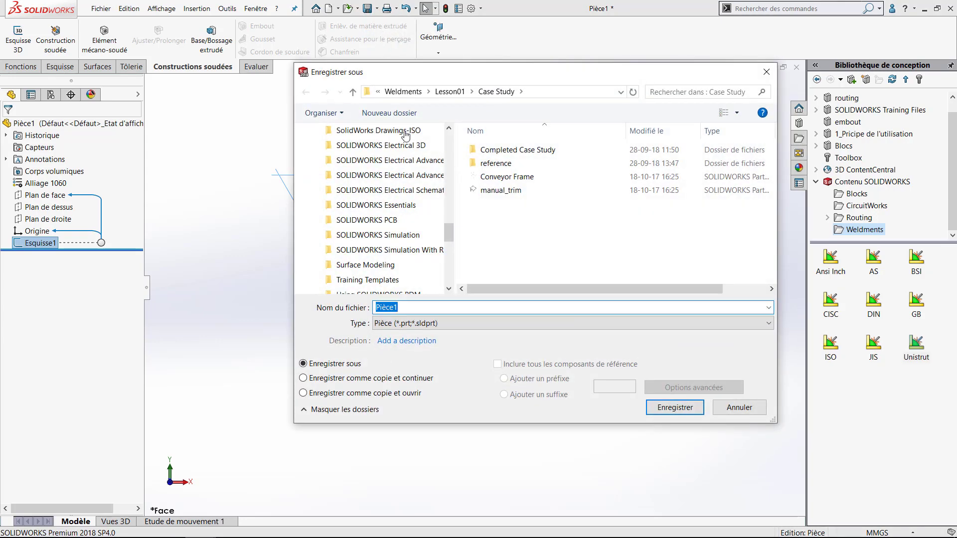
click(431, 325)
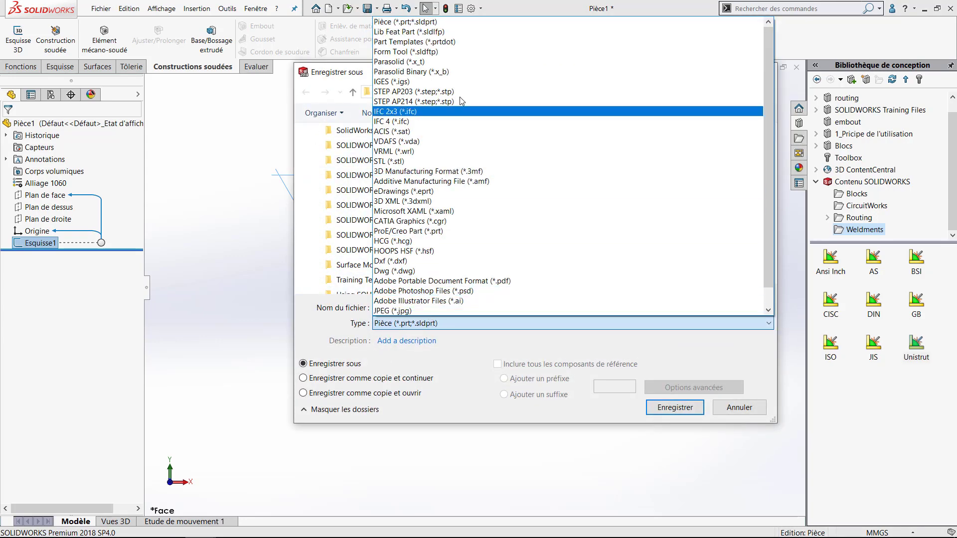
click(475, 33)
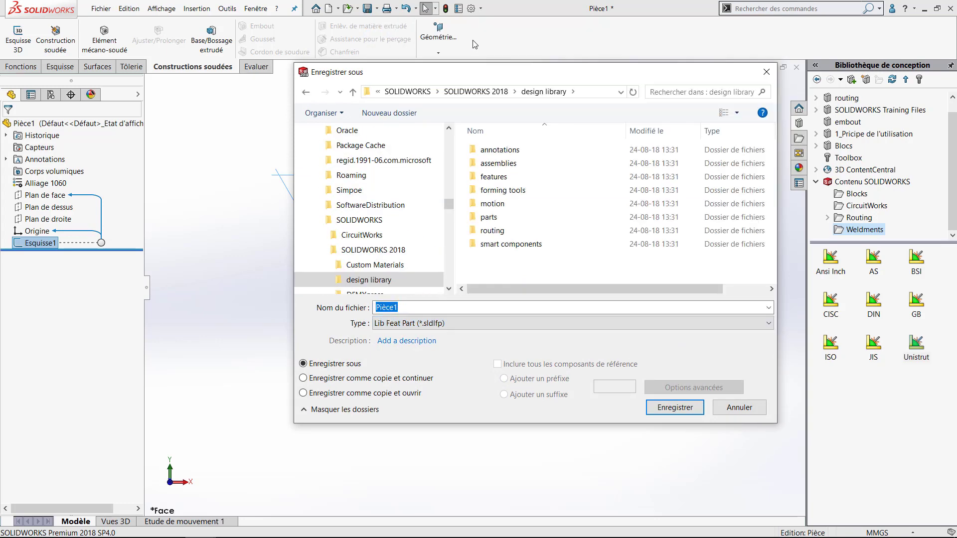
Browse to the Profiles MS folder on the desktop, create a folder named Perso in it and open that folder.
scroll(395, 164, up, 10)
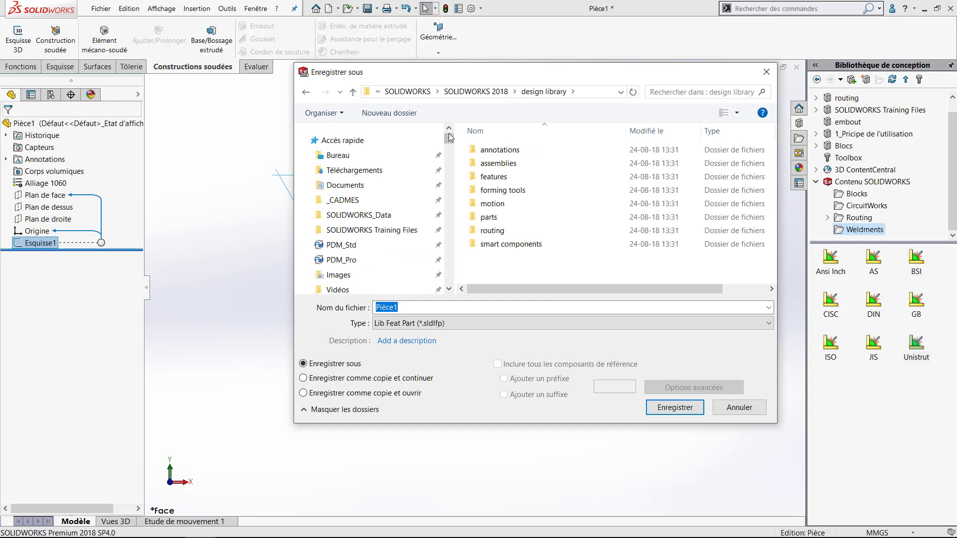
click(394, 158)
click(496, 163)
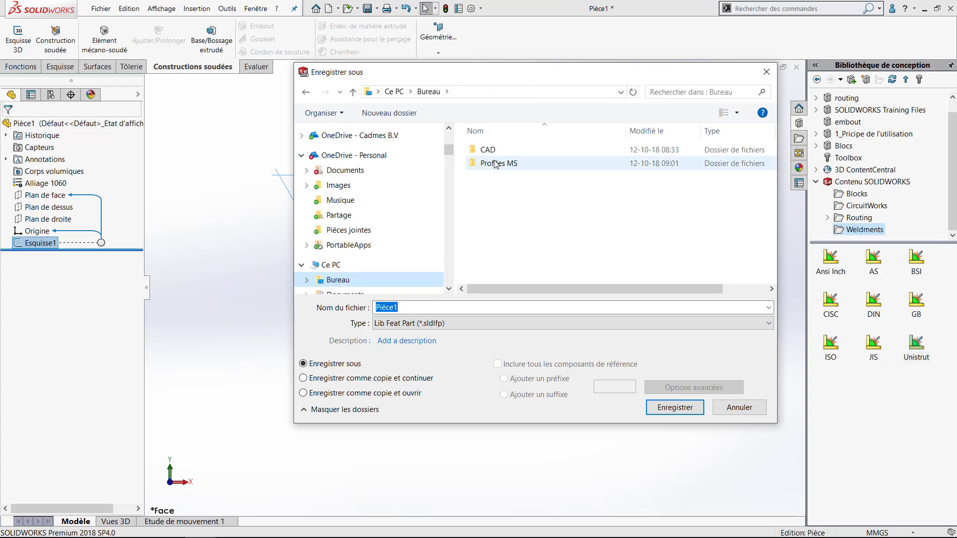
double_click(495, 164)
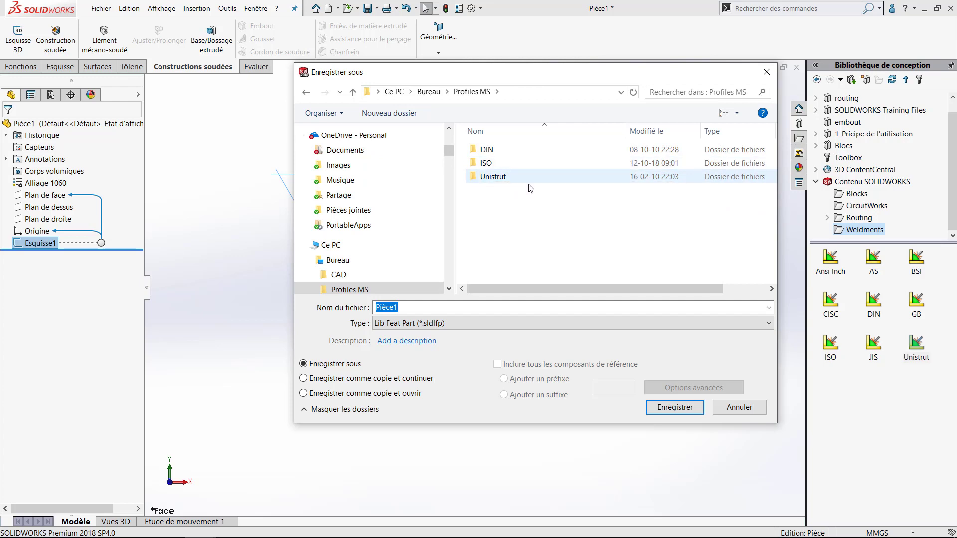
click(404, 115)
text(Perso)
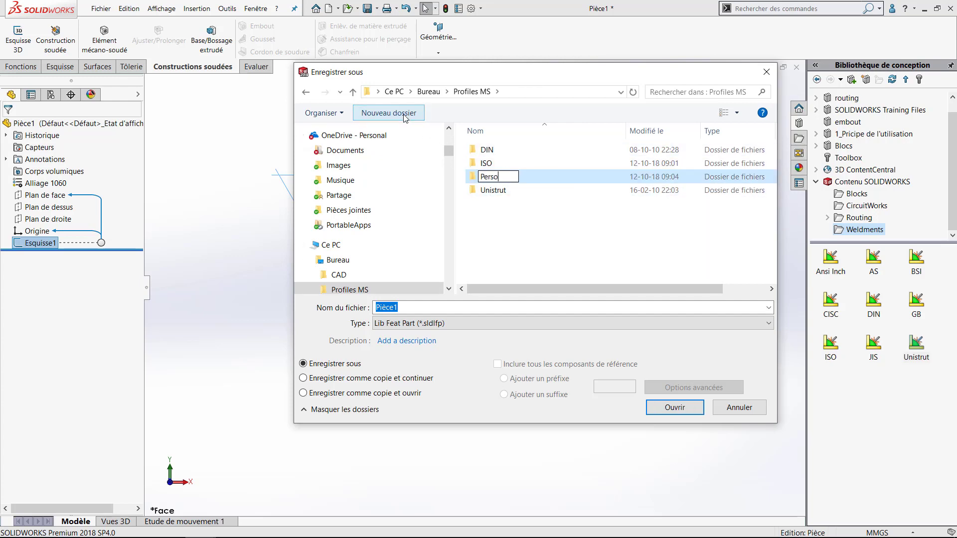
key(Return)
double_click(488, 177)
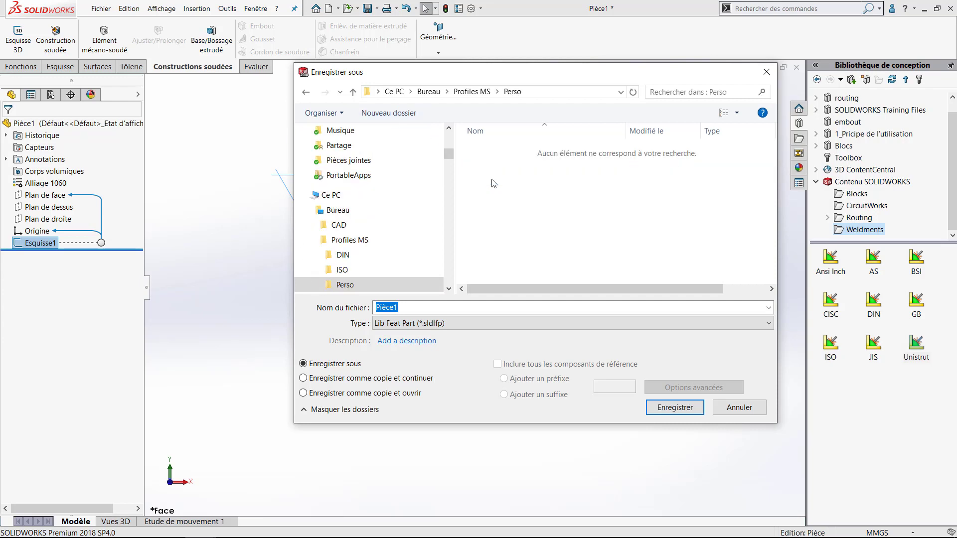
Create and open a subfolder named Hexa inside Perso, and save the library feature part there as 15x2.
click(408, 113)
text(Hexa)
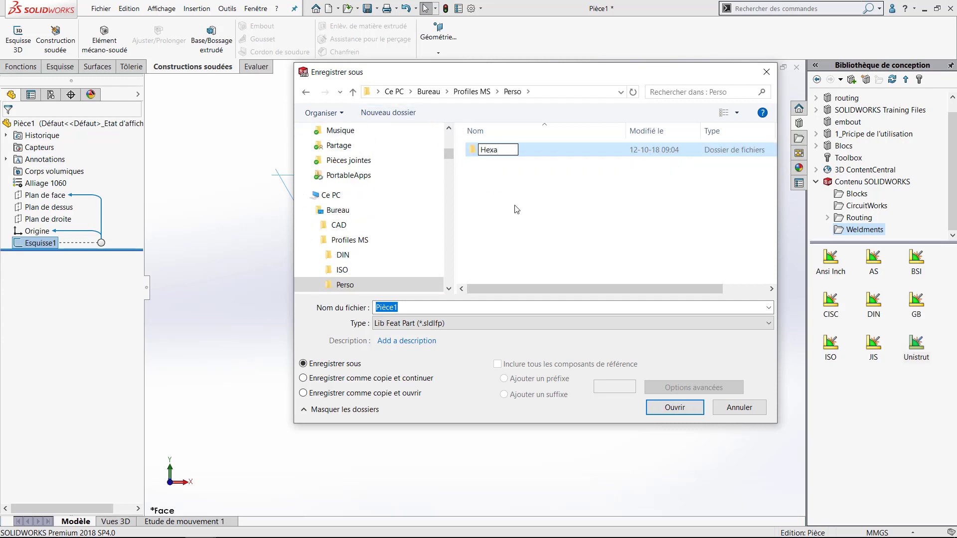
key(Return)
key(Return)
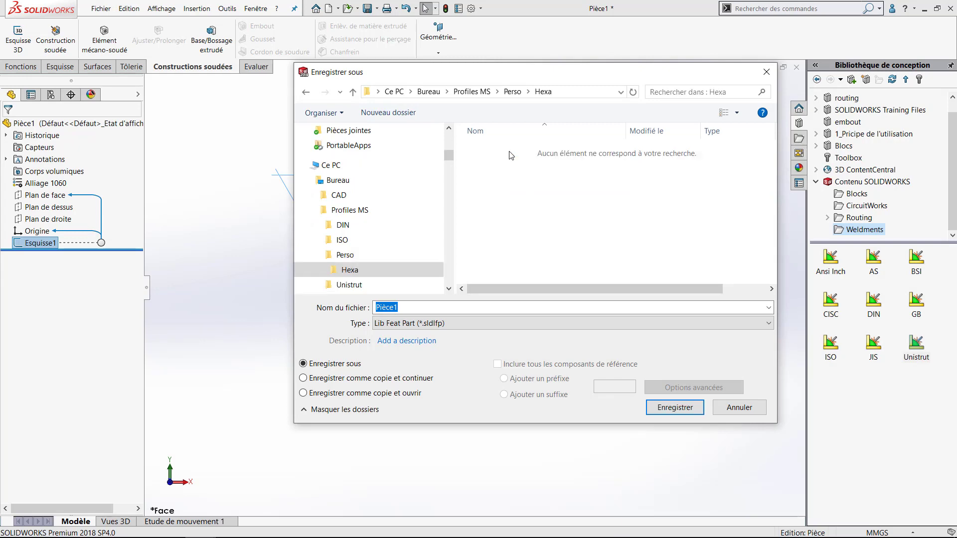
text(15)
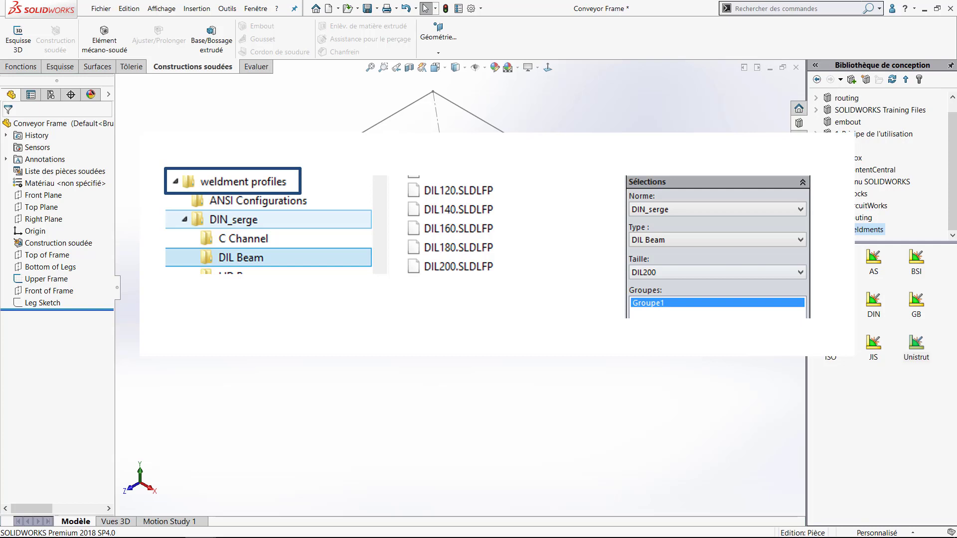
Start a structural member in the Conveyor Frame part with standard Perso, type Hexa and size 15x2.
click(103, 34)
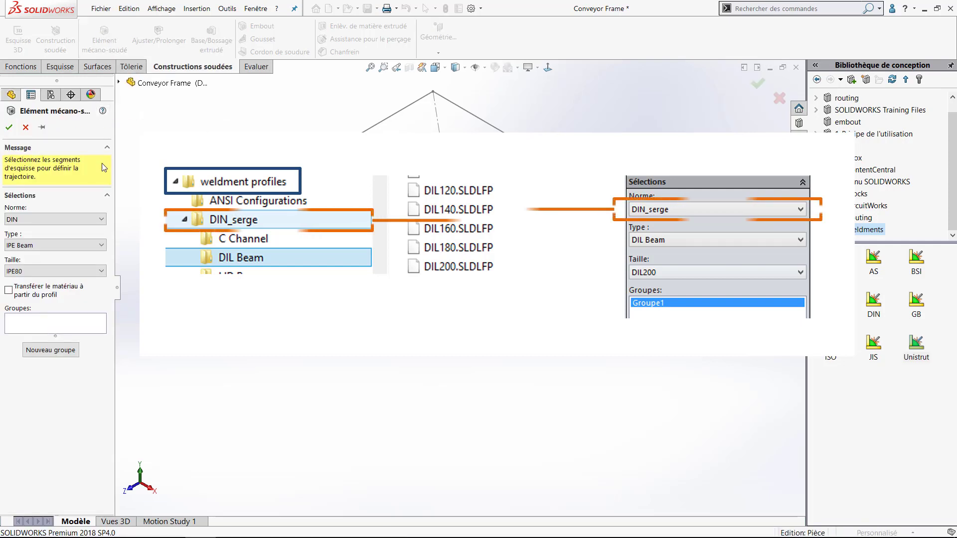
click(101, 219)
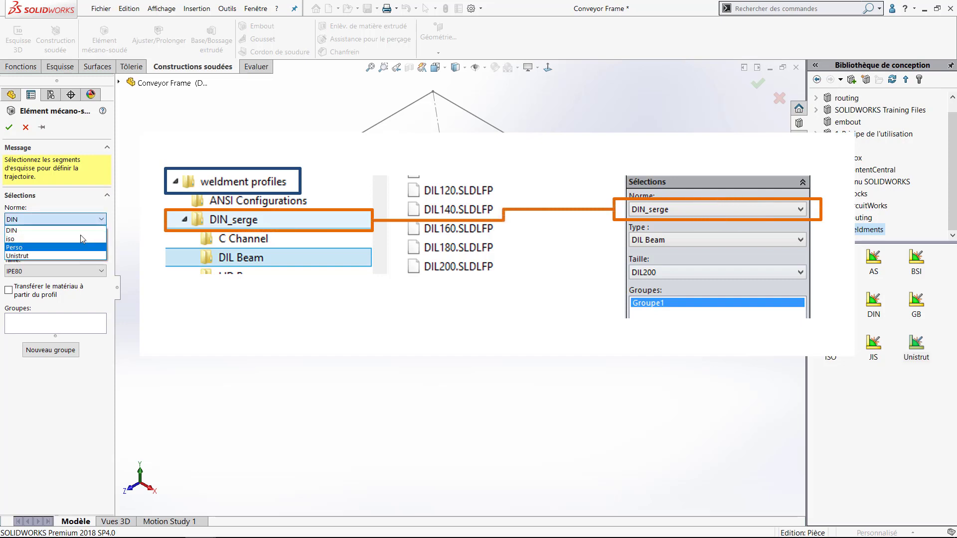
click(126, 195)
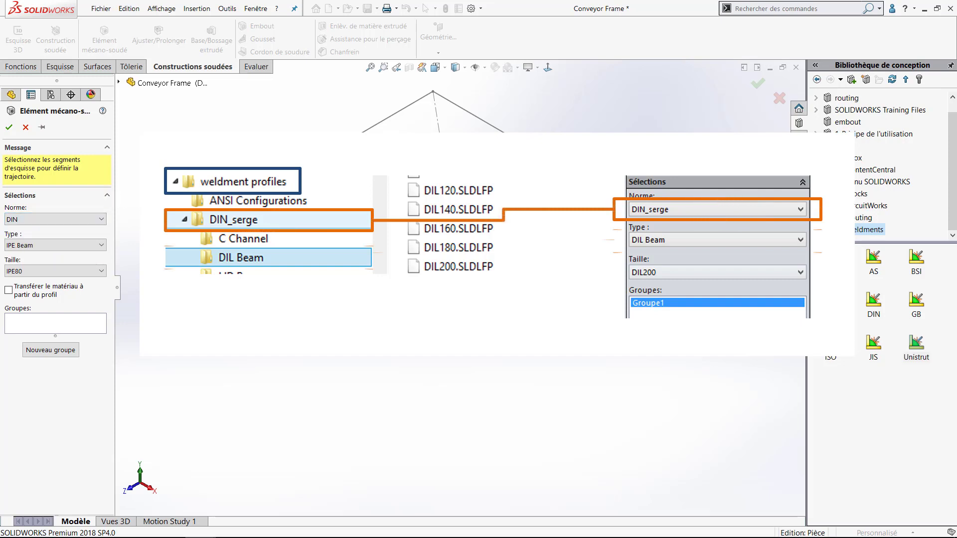
click(100, 218)
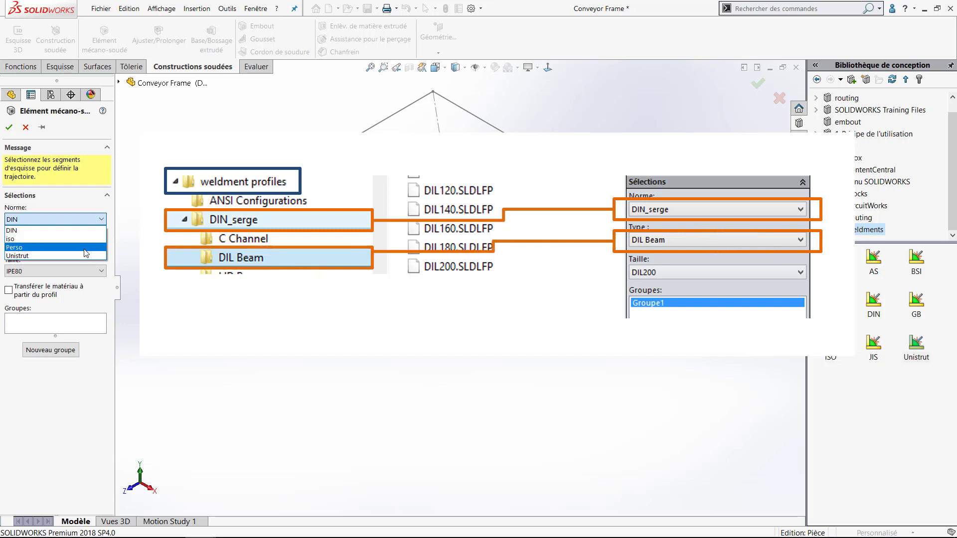
click(85, 248)
click(84, 248)
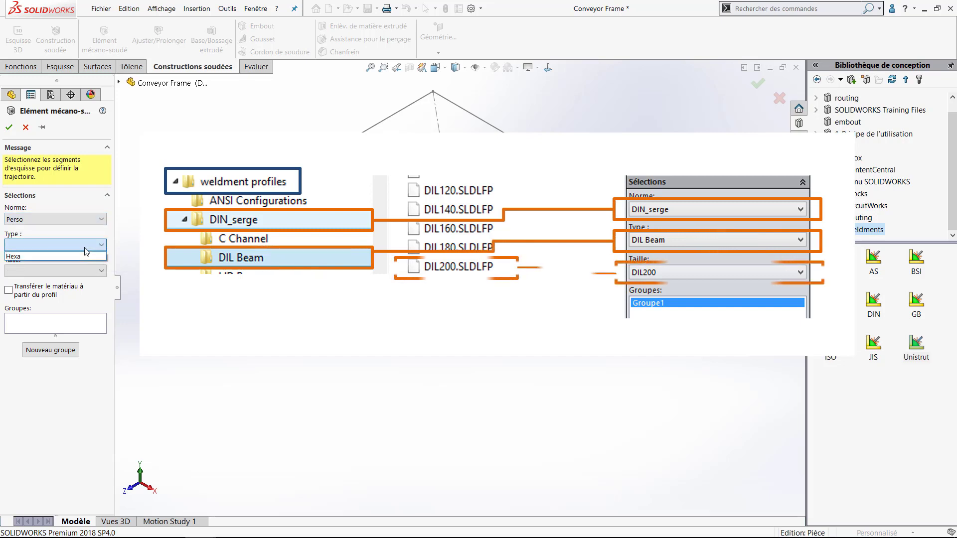
click(88, 256)
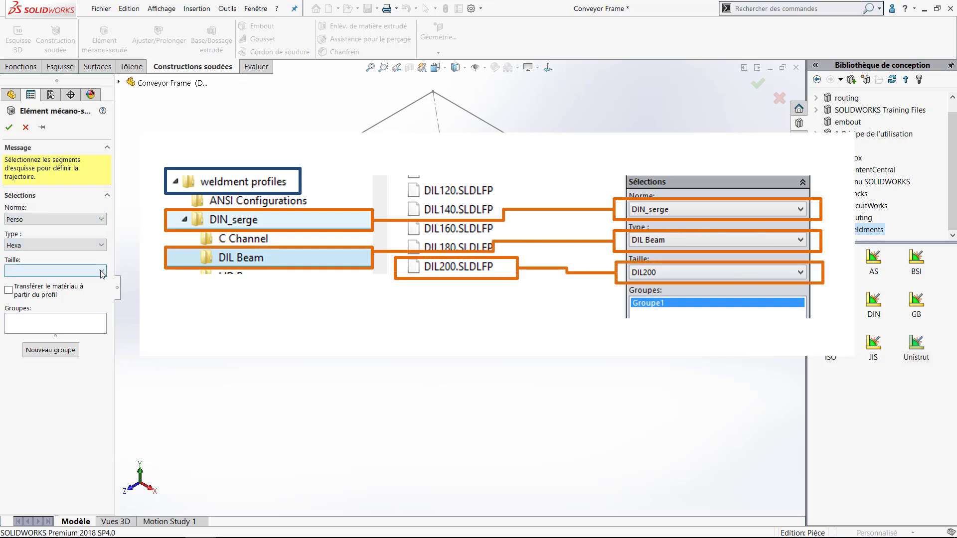
click(101, 271)
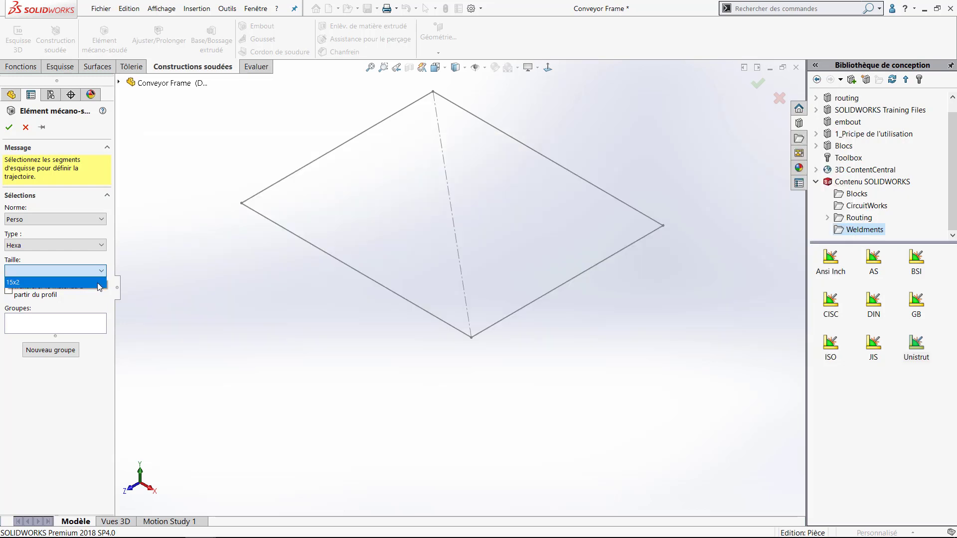
click(99, 282)
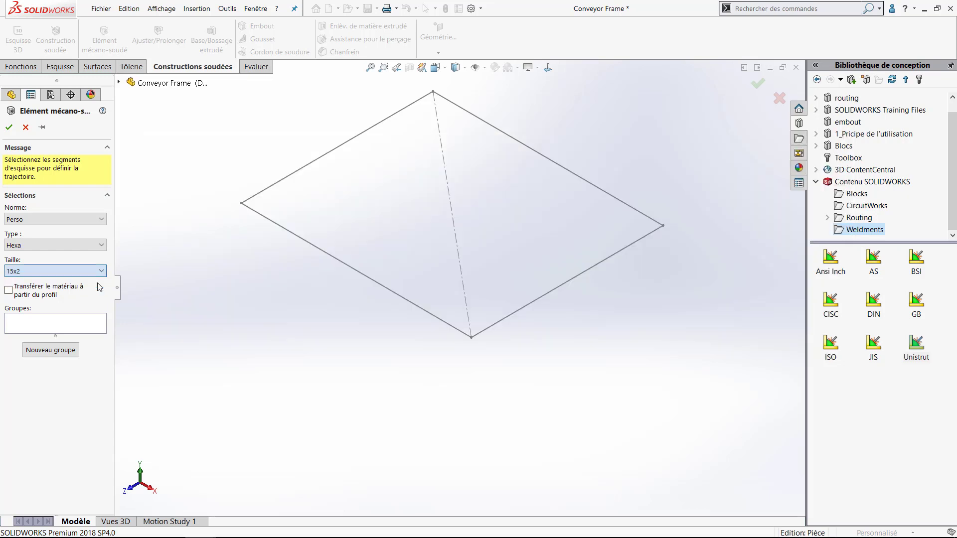
Assign the four sides of the Upper Frame sketch as path segments of the structural member's first group.
click(99, 327)
click(259, 217)
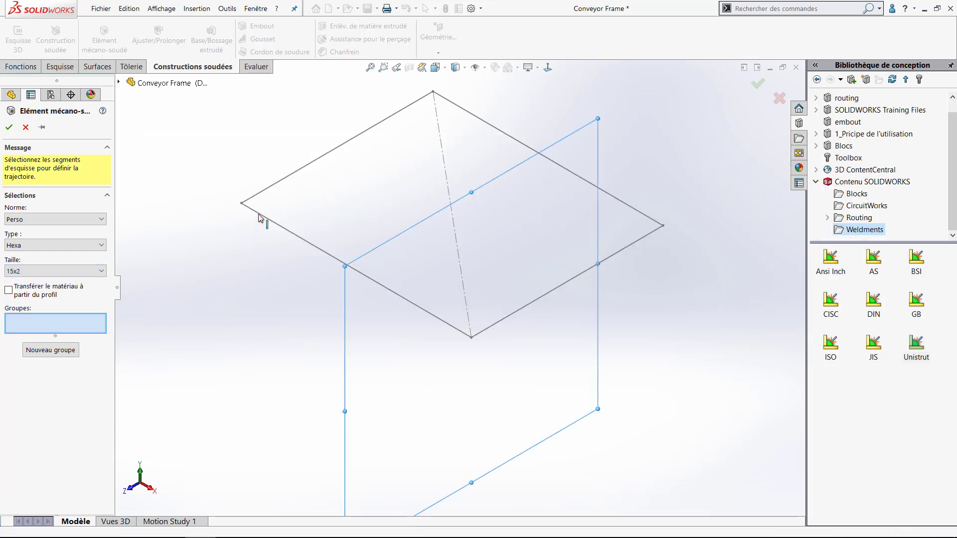
click(273, 189)
click(532, 149)
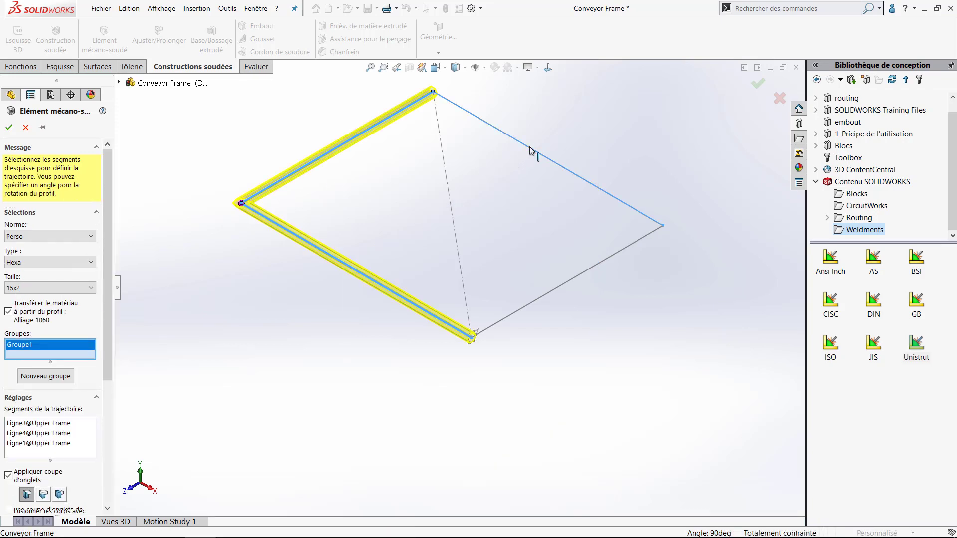
click(533, 306)
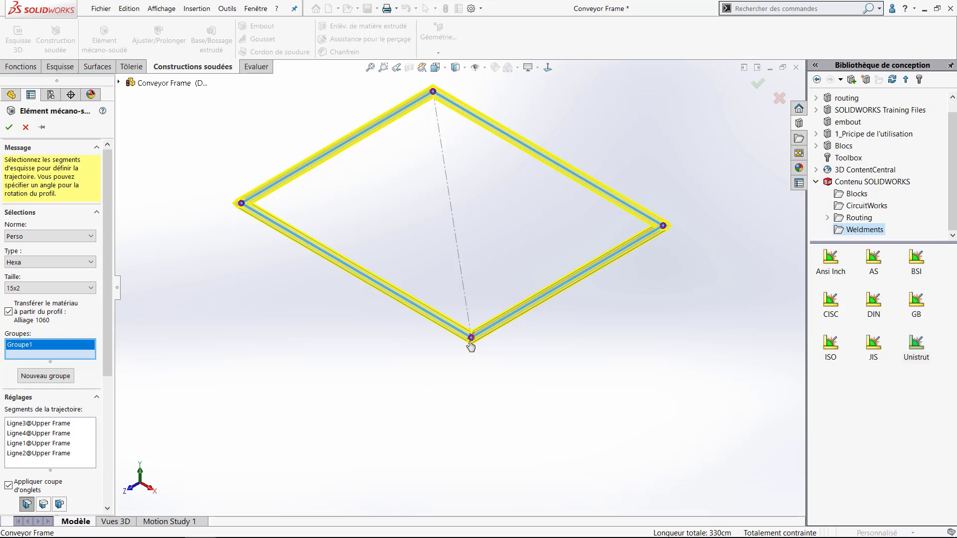
Reposition the hexagonal profile so the outer intersection of its construction lines lies on the path.
scroll(471, 338, down, 5)
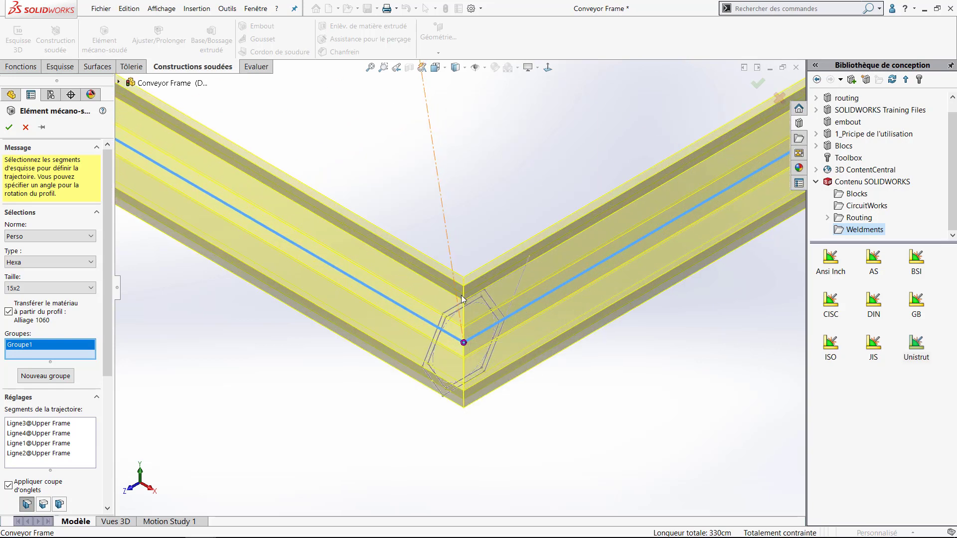
middle_drag(463, 300, 432, 322)
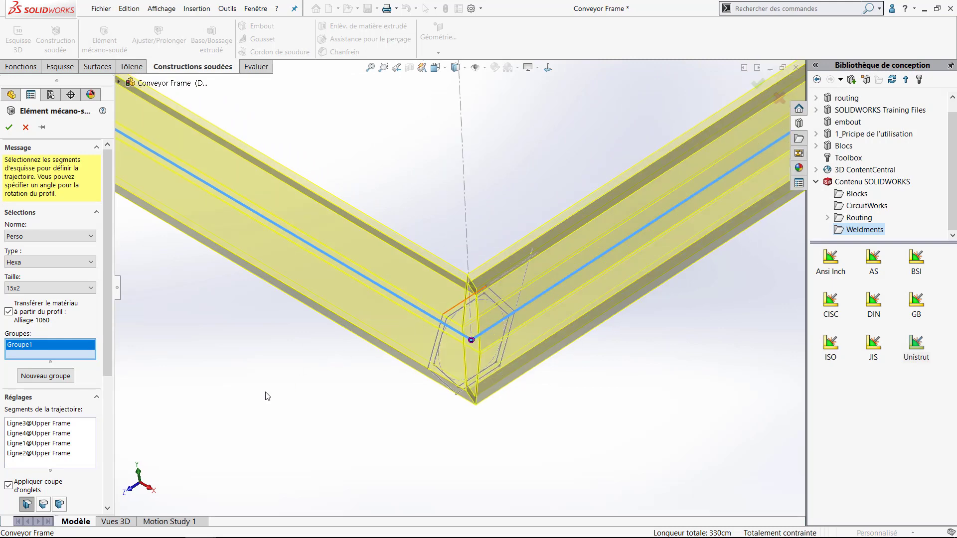
drag(107, 368, 140, 498)
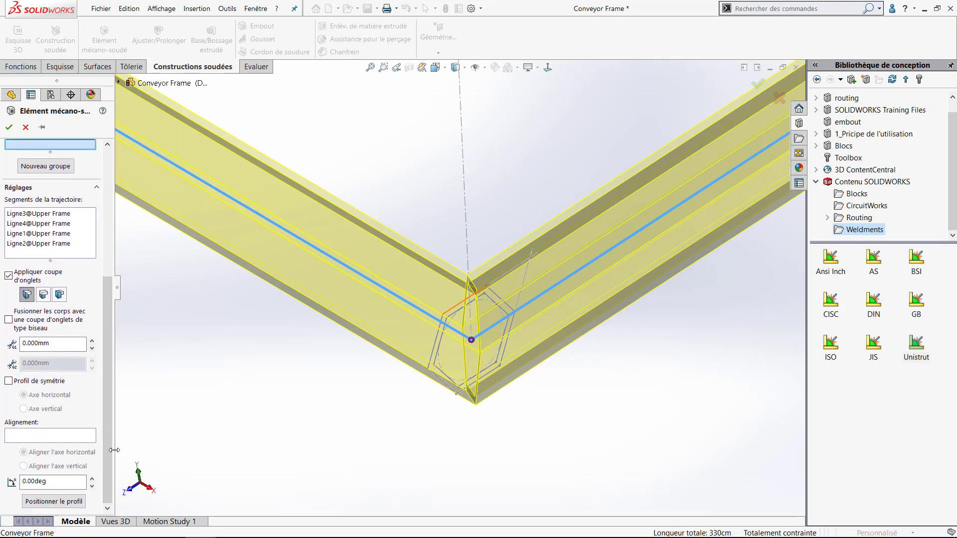
scroll(494, 358, down, 5)
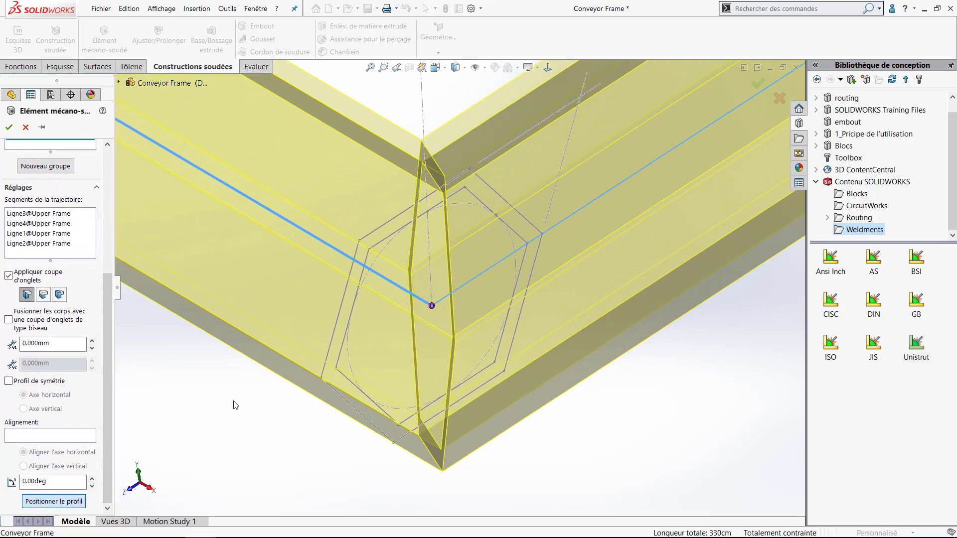
scroll(459, 287, up, 1)
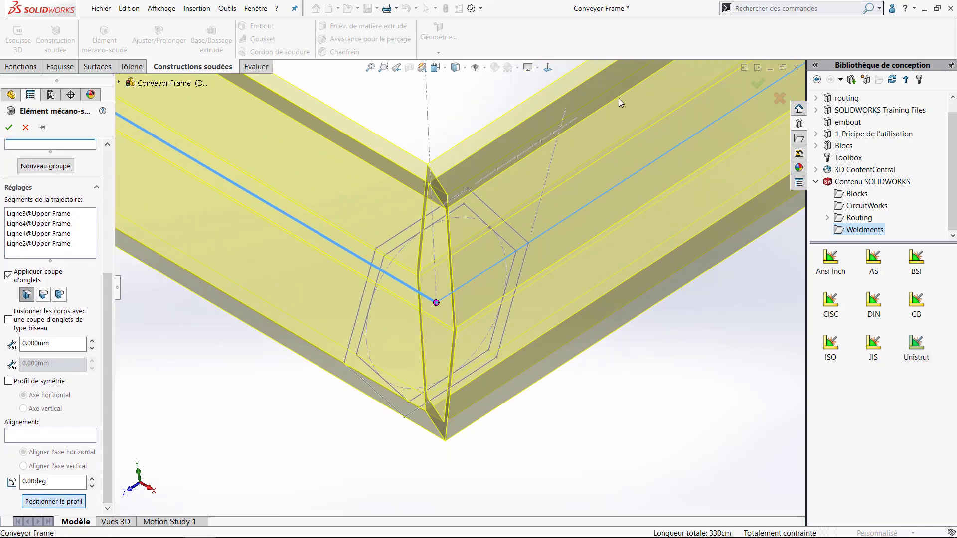
click(561, 127)
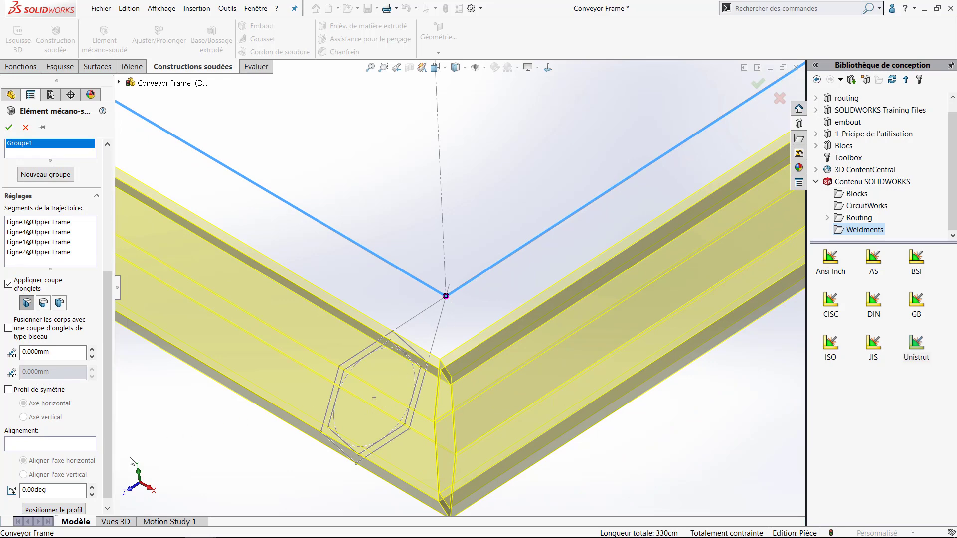
Reposition the hexagonal profile so its centre point lies on the path again.
click(76, 507)
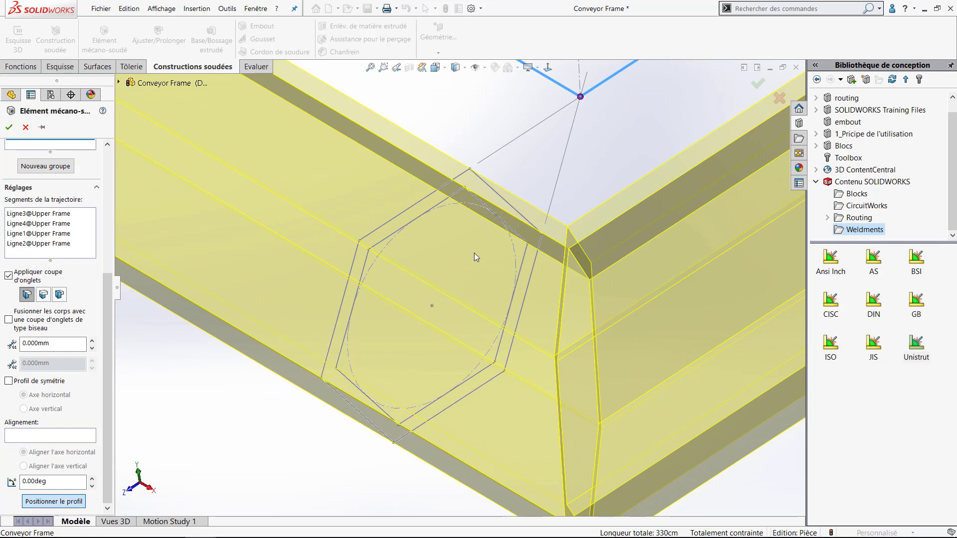
click(432, 306)
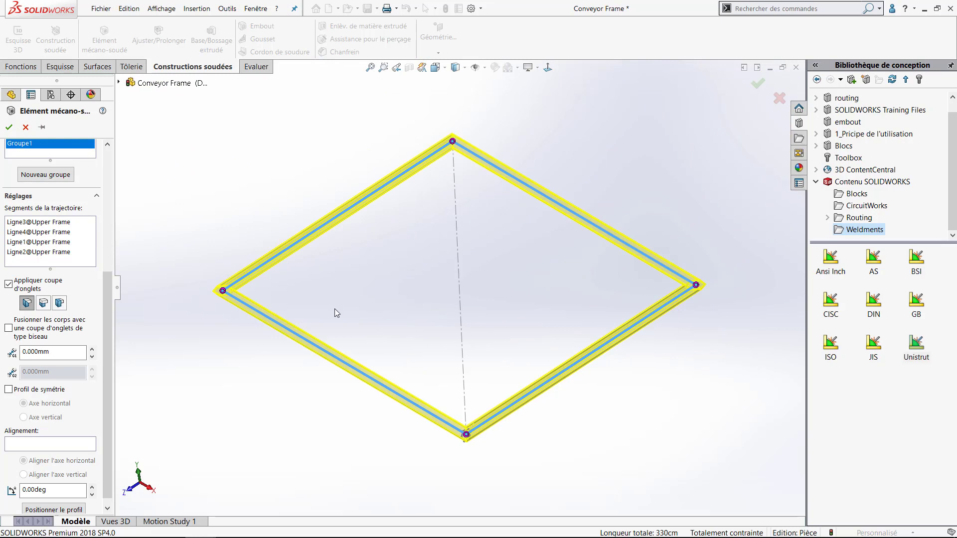
scroll(85, 169, up, 5)
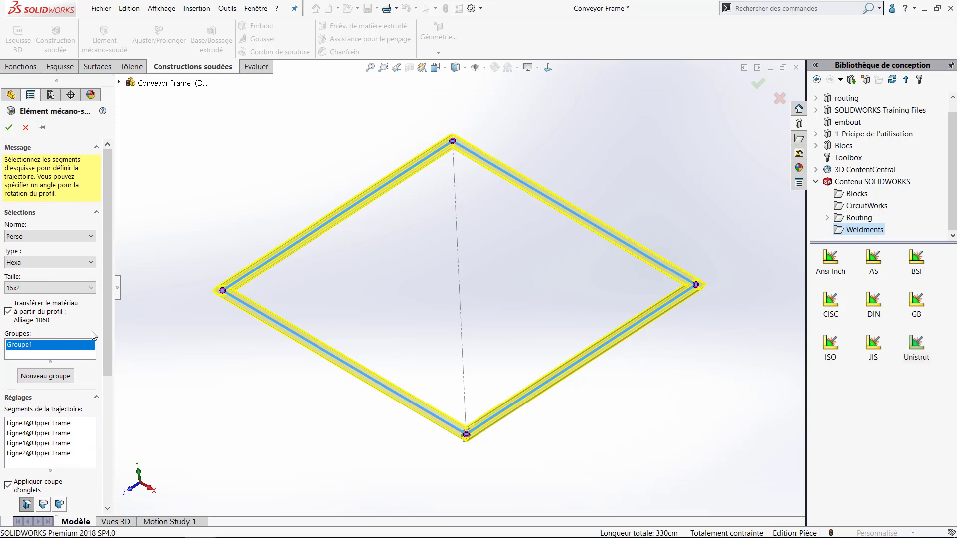
Set the profile's rotation angle to 30 degrees and create the structural member.
scroll(199, 317, down, 1)
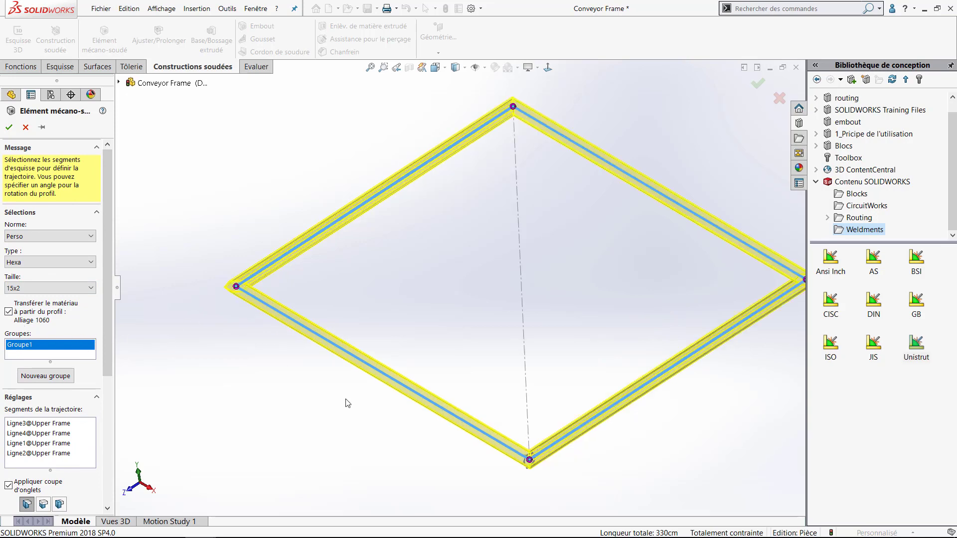
scroll(519, 417, down, 4)
middle_drag(502, 381, 474, 340)
scroll(112, 357, down, 4)
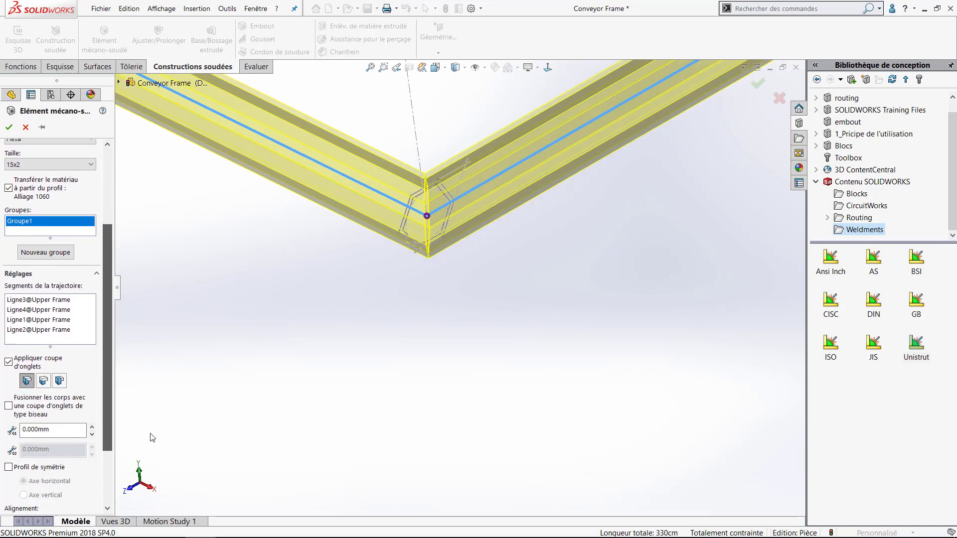
double_click(50, 481)
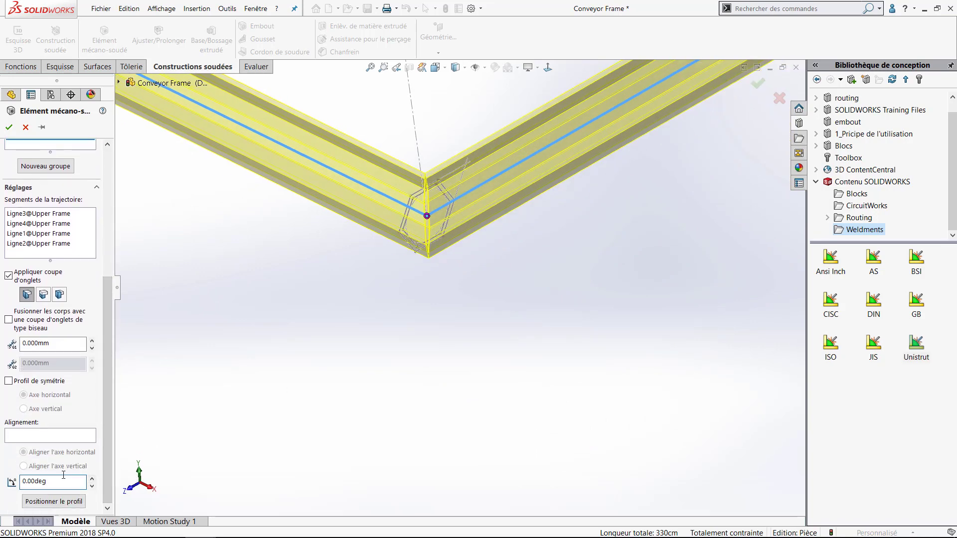
text(30)
key(Return)
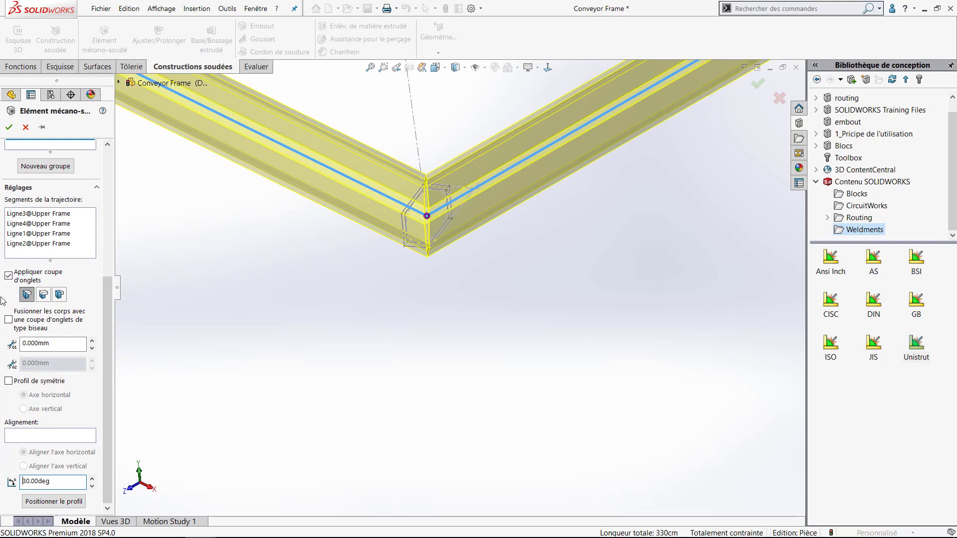
click(9, 127)
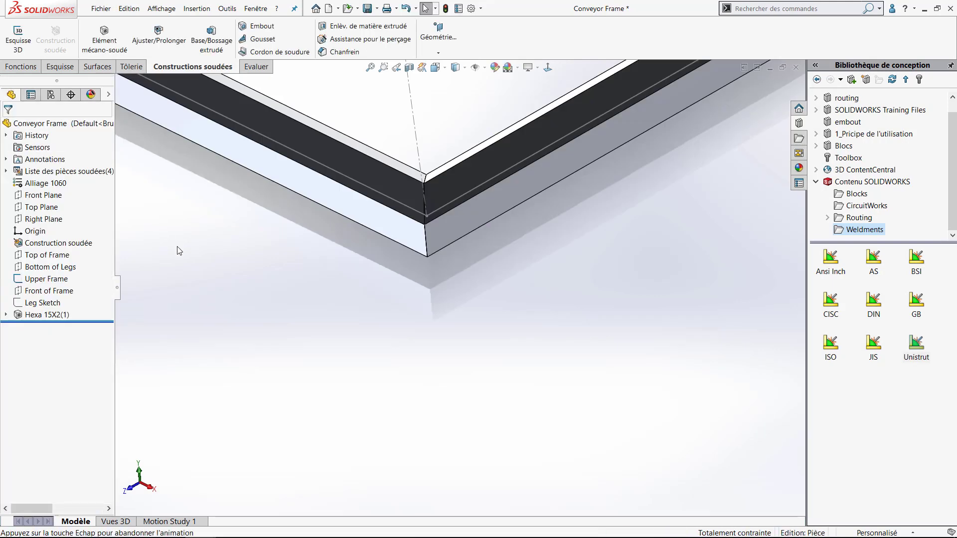
Cut the frame with a section view on the Front Plane and examine the hexagonal tube's cross-section.
click(409, 68)
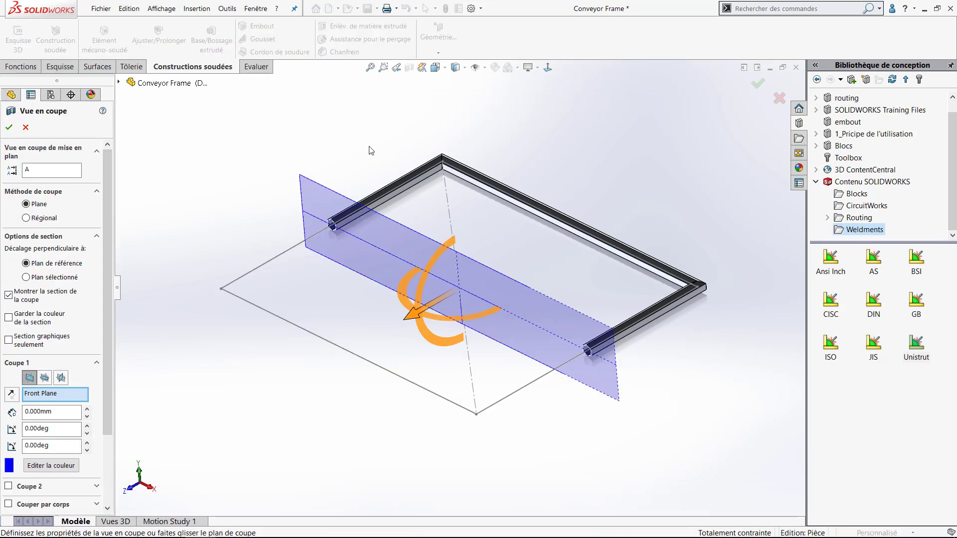
key(d)
click(376, 156)
scroll(588, 358, down, 5)
scroll(527, 266, down, 3)
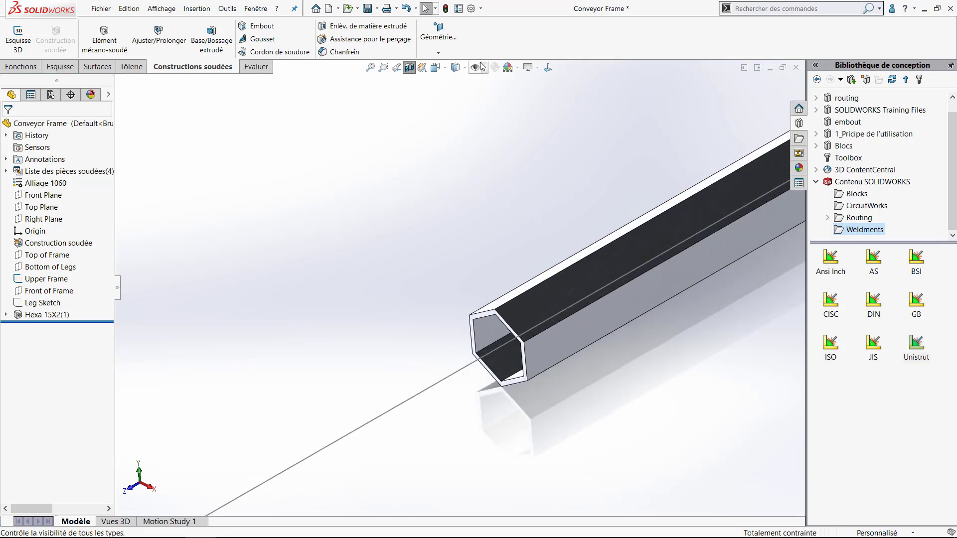
middle_drag(518, 279, 463, 331)
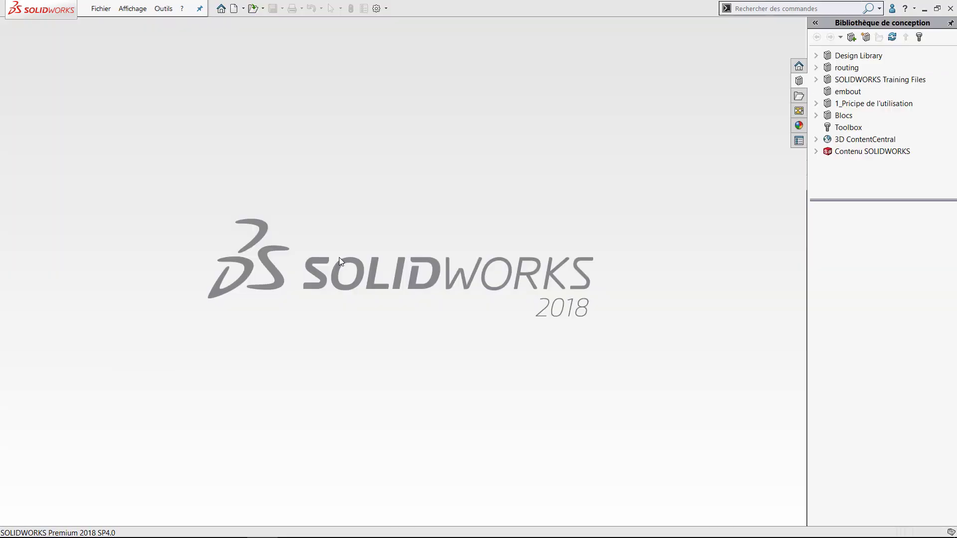
Create a new part and open a sketch on its front plane (Plan de face).
click(233, 9)
double_click(335, 172)
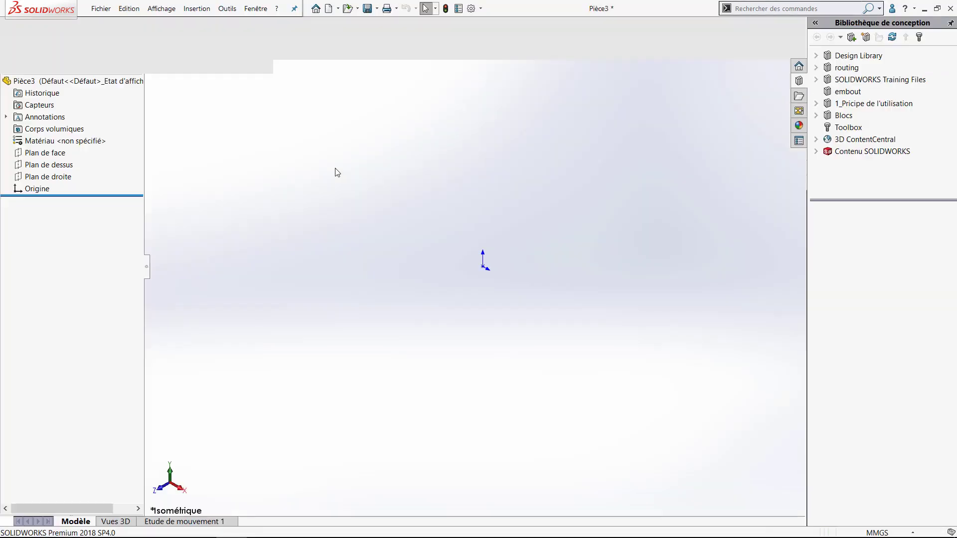
right_click(19, 194)
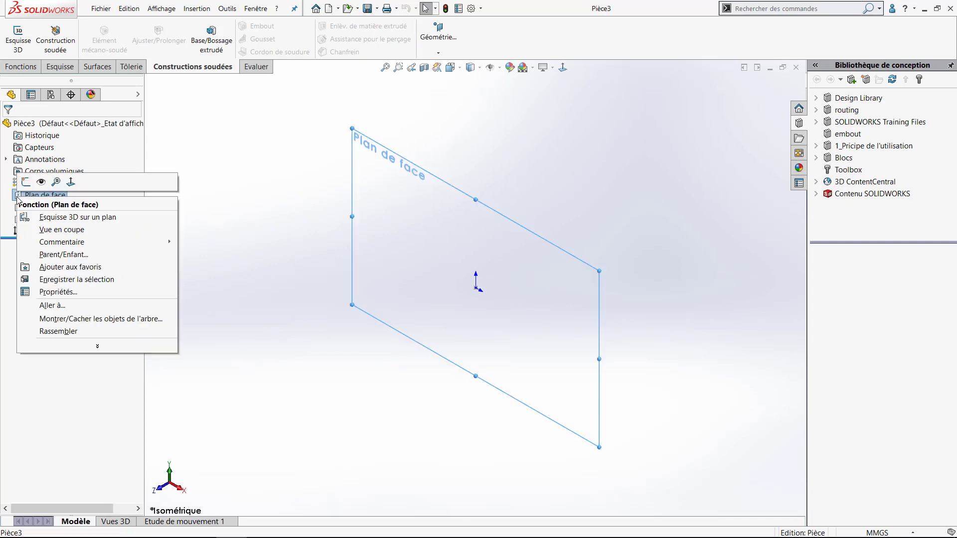
click(22, 185)
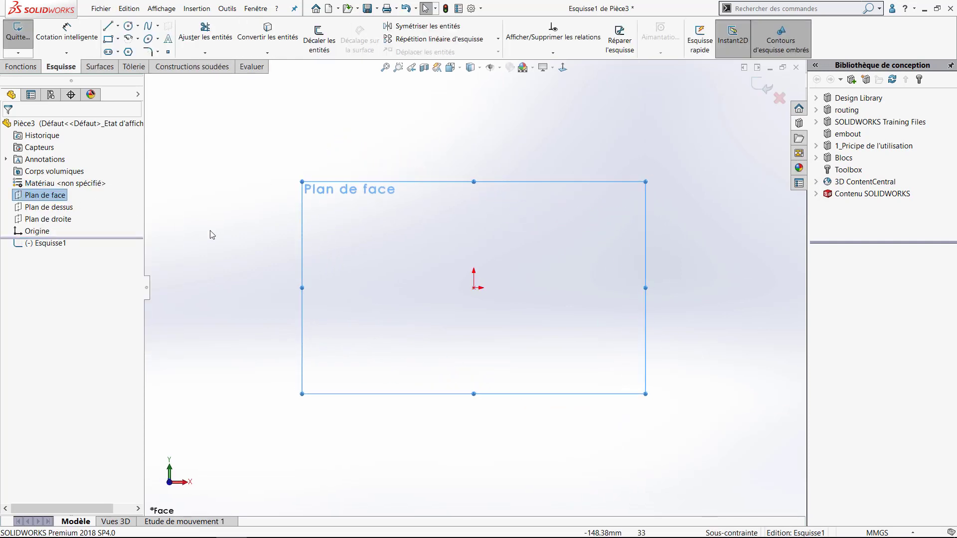
Sketch a centre rectangle about 53 mm high, centred on the origin.
mouse_move(283, 255)
right_down()
mouse_move(267, 253)
mouse_move(299, 319)
right_up()
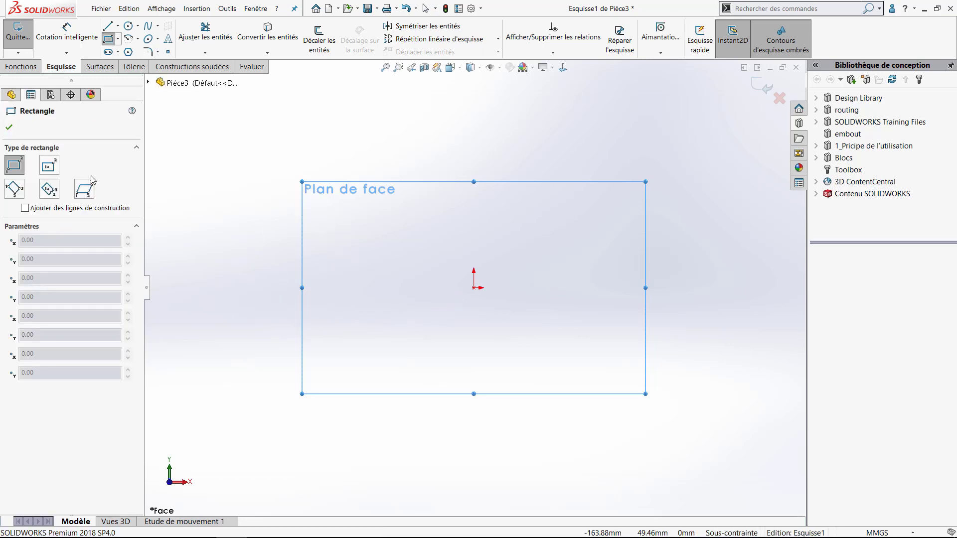
click(49, 165)
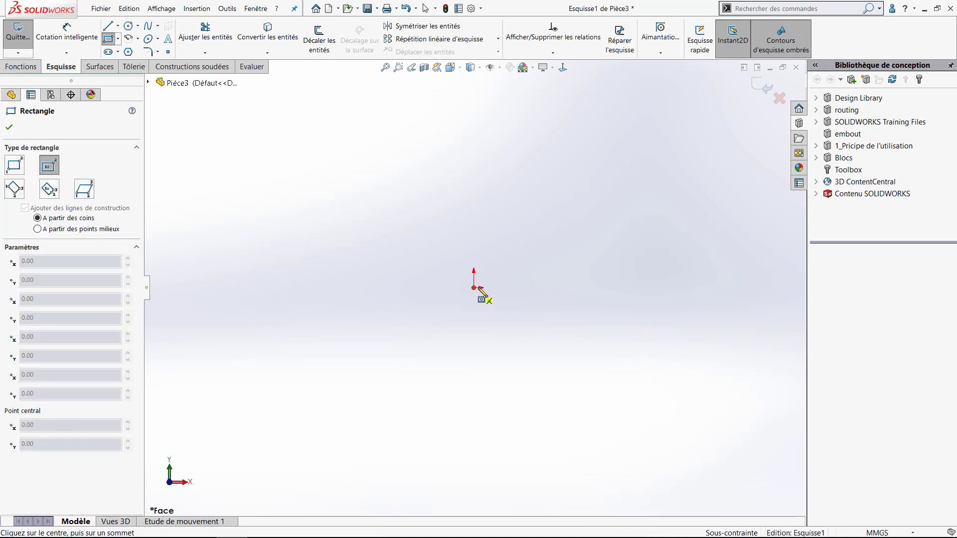
click(474, 288)
click(605, 238)
Dimension the rectangle 12 mm high and 50 mm wide, and exit the sketch.
right_drag(642, 267, 648, 207)
click(604, 271)
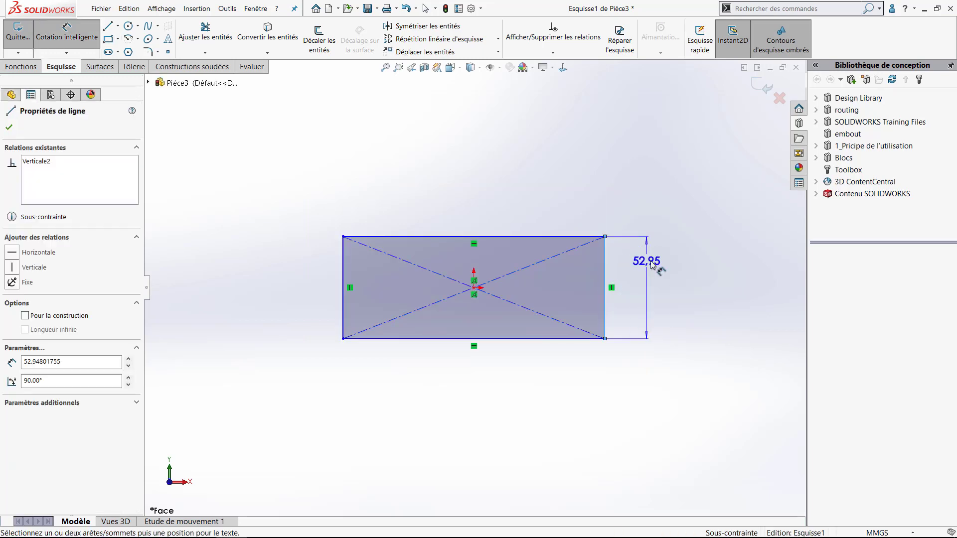
click(649, 262)
text(12)
key(Return)
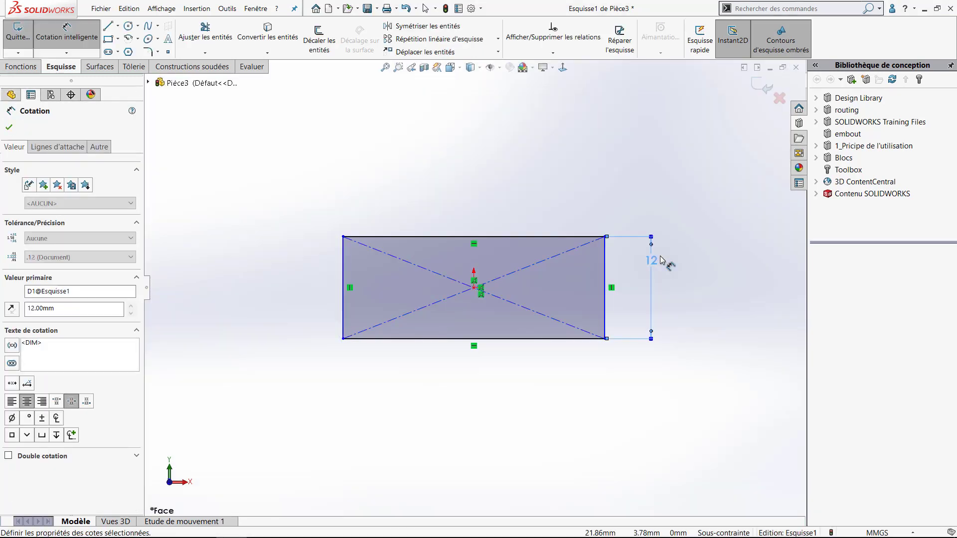
click(553, 237)
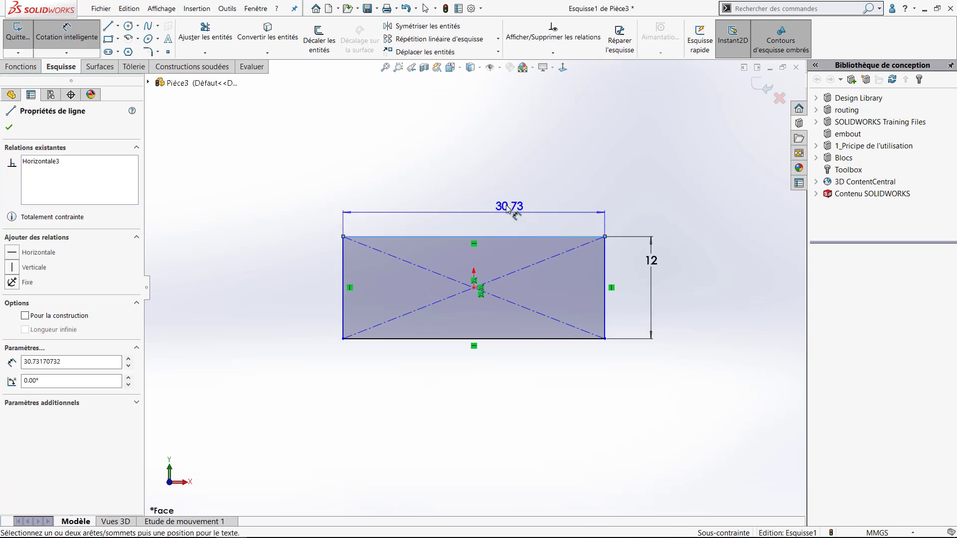
click(490, 205)
text(50)
key(Return)
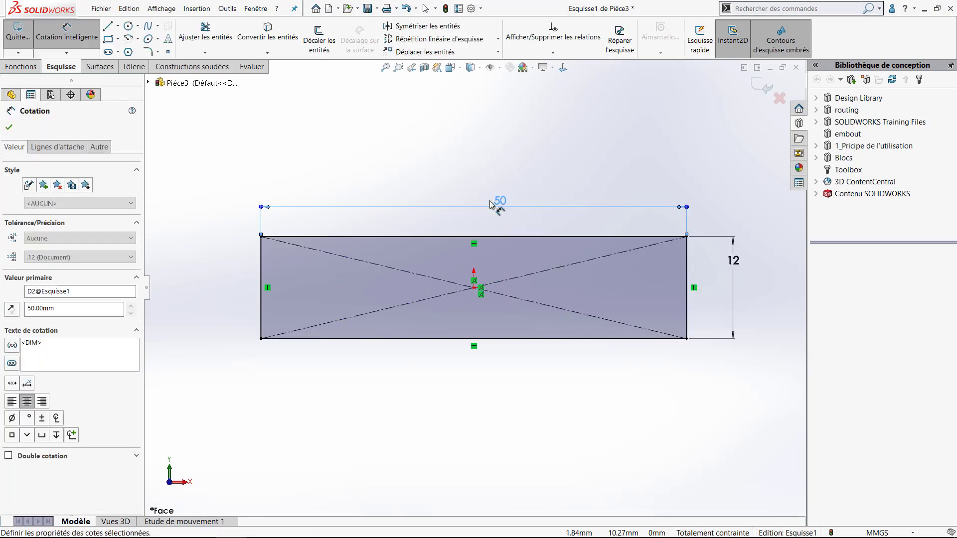
click(754, 86)
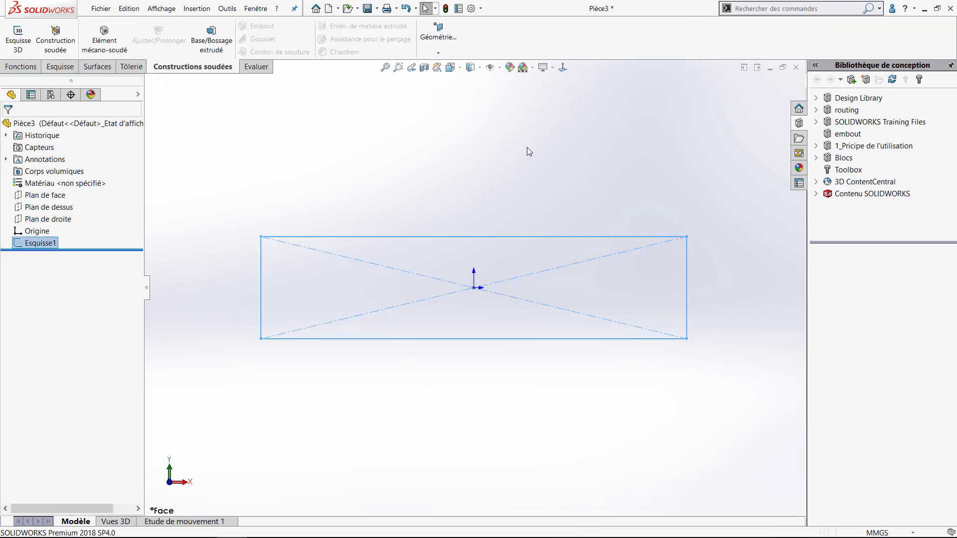
click(395, 162)
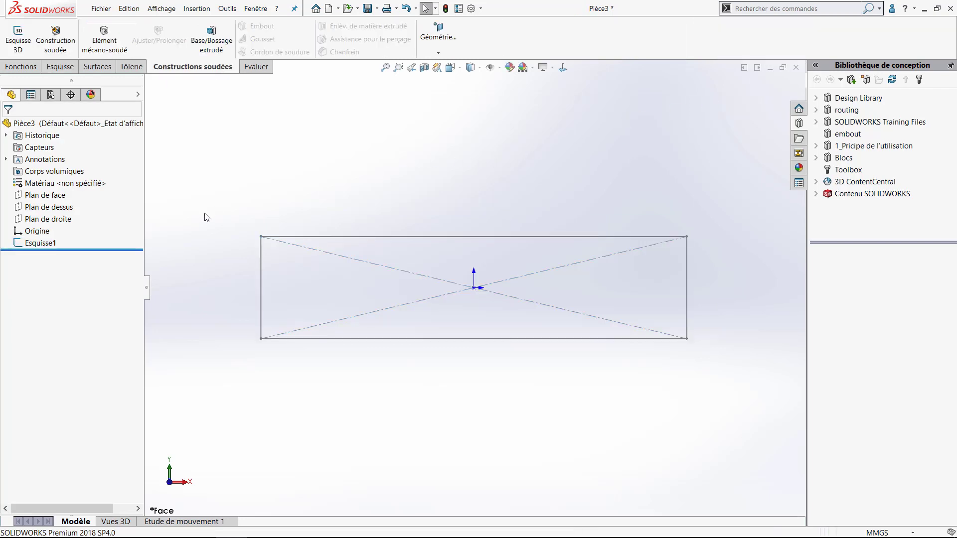
Open the configuration table for the rectangle's 50 mm width dimension and add the 12 mm height dimension to it.
click(41, 242)
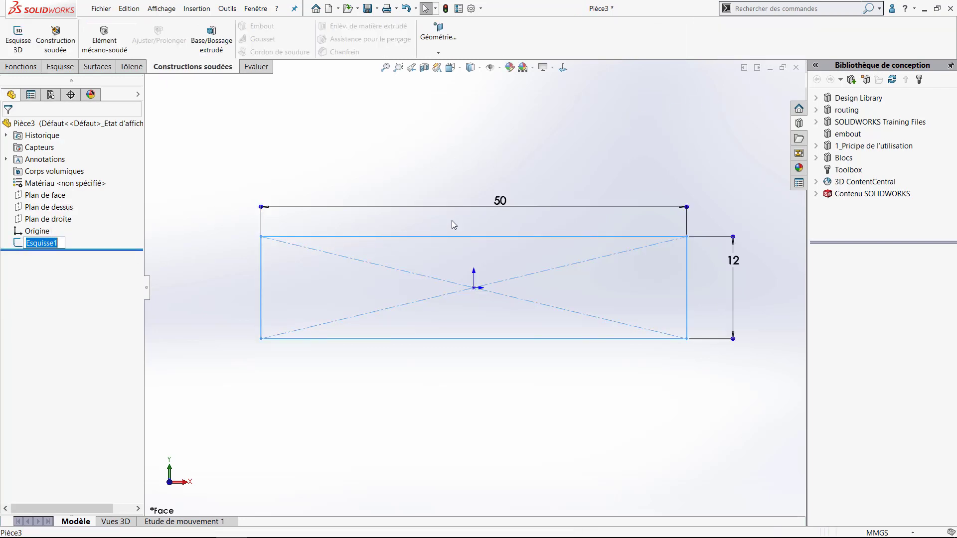
click(505, 206)
right_click(505, 209)
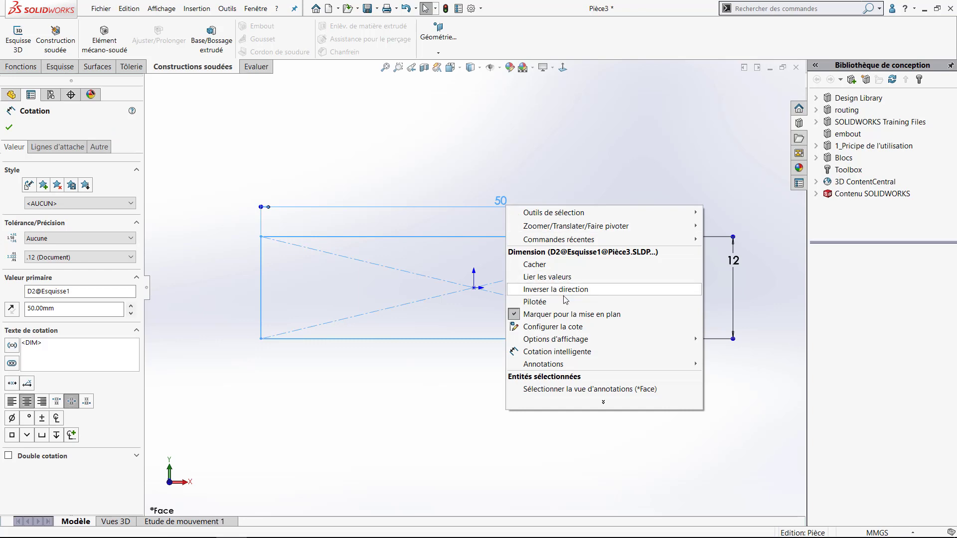
click(552, 326)
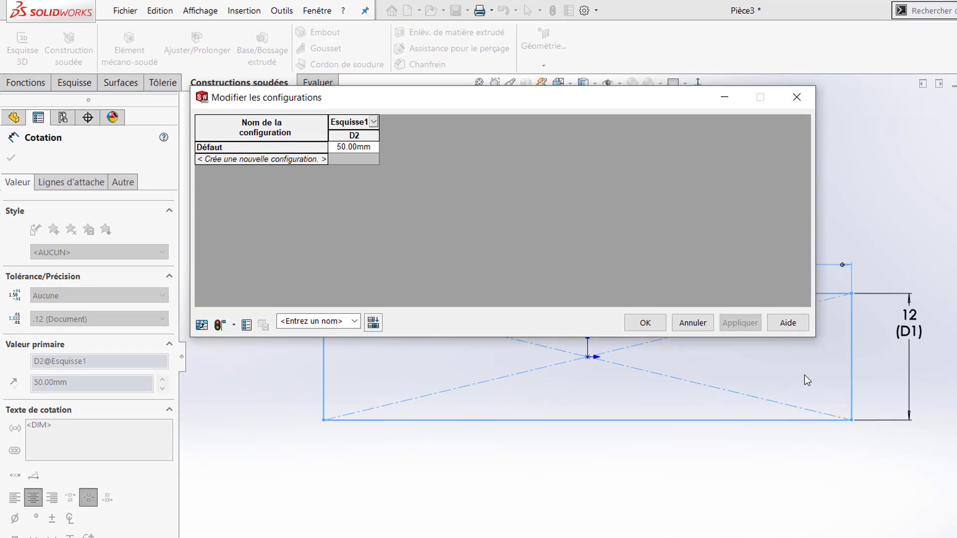
click(909, 323)
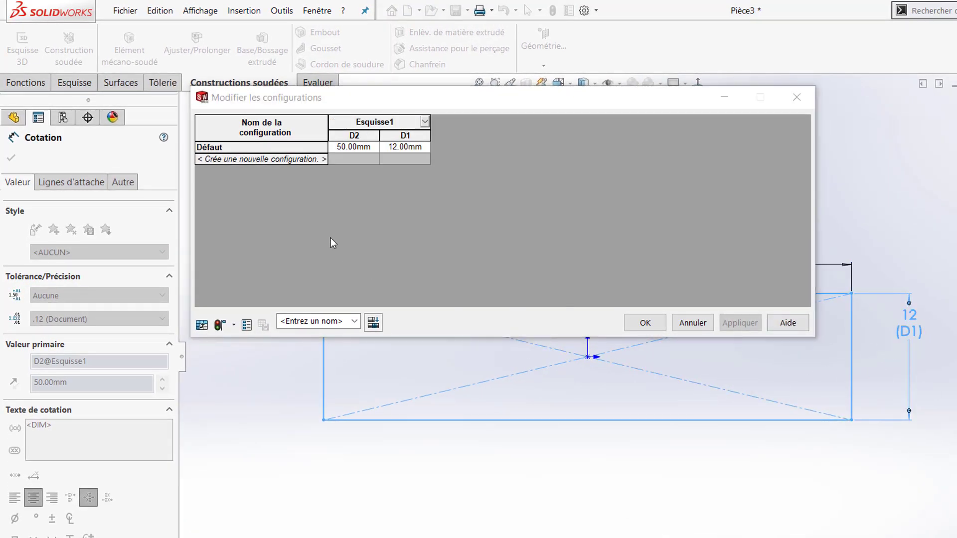
Rename the default configuration (Défaut) as 12x50 in the configuration table.
right_click(270, 146)
click(277, 151)
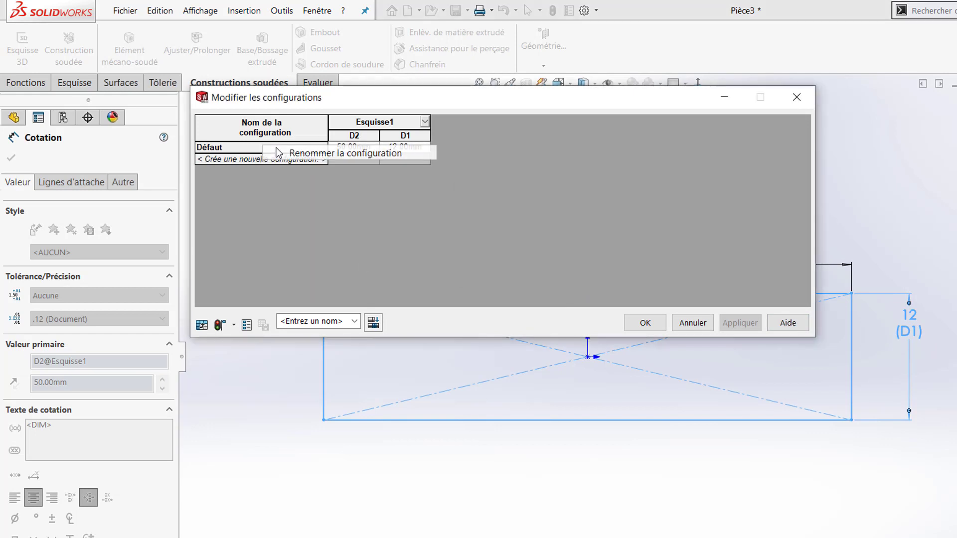
text(12x50)
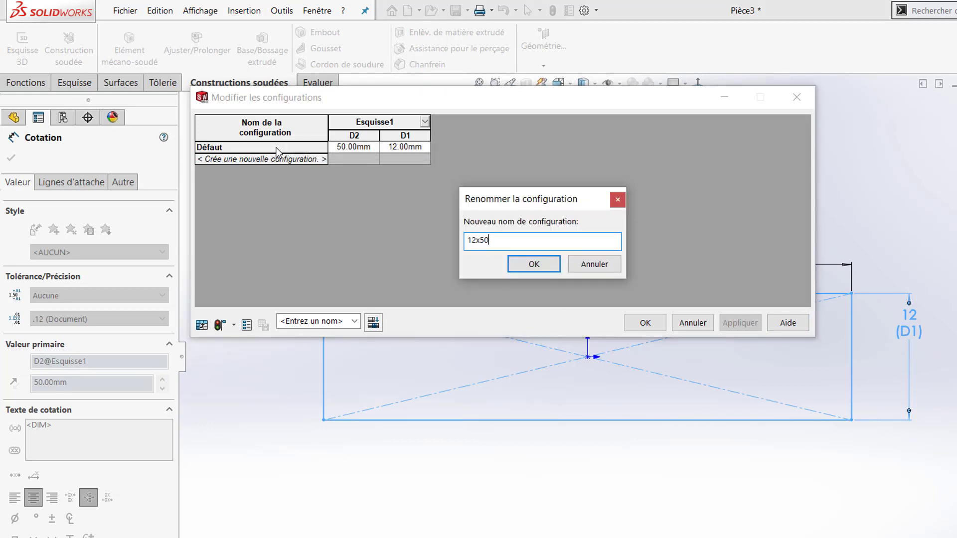
key(Return)
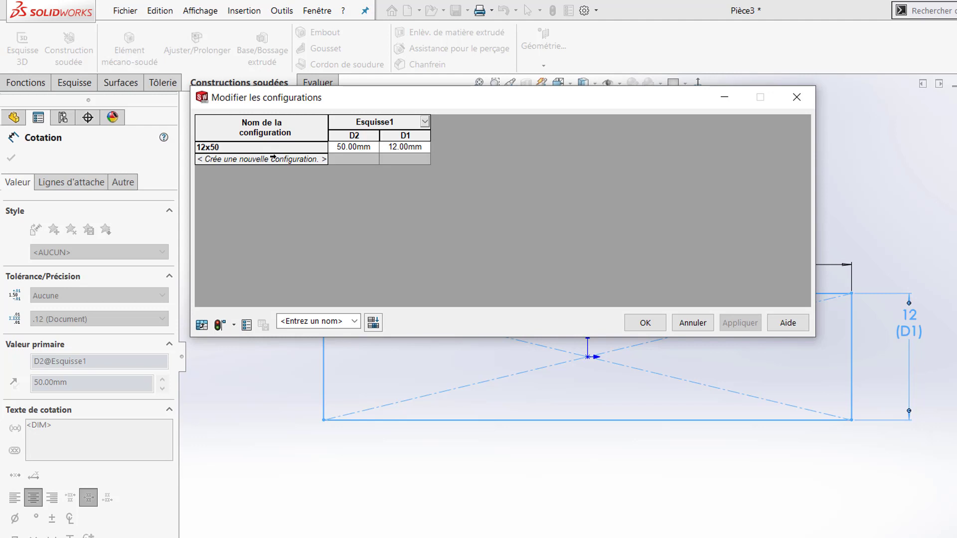
Add a new configuration named 50x50 and set its D1 height to 50 mm.
click(273, 159)
text(50x50)
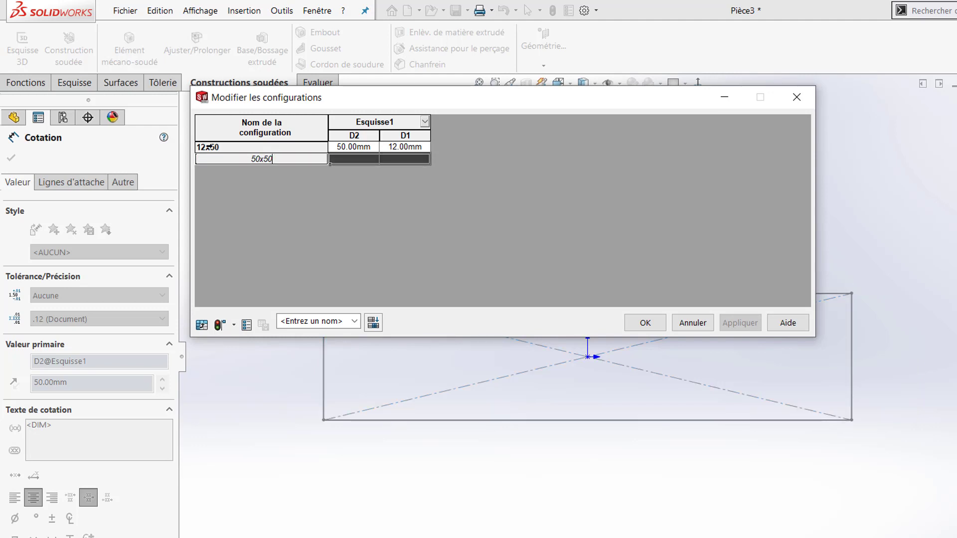
key(Tab)
key(Tab)
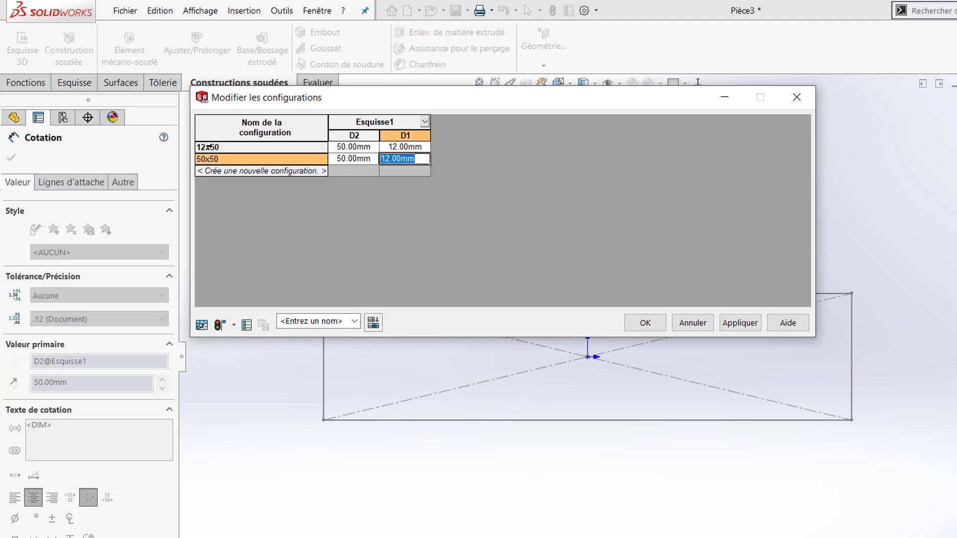
text(50)
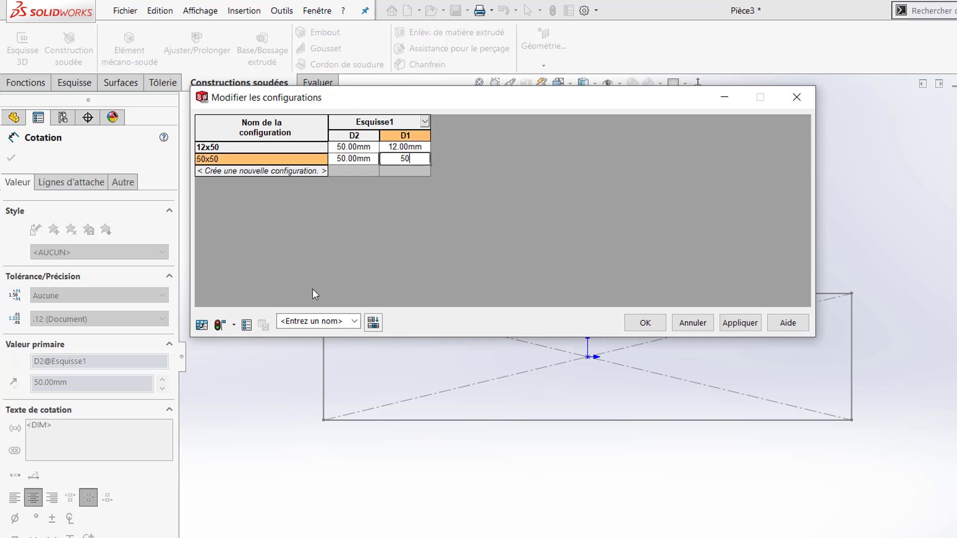
Save the configuration table under the name Tableau and accept the configuration changes.
click(321, 322)
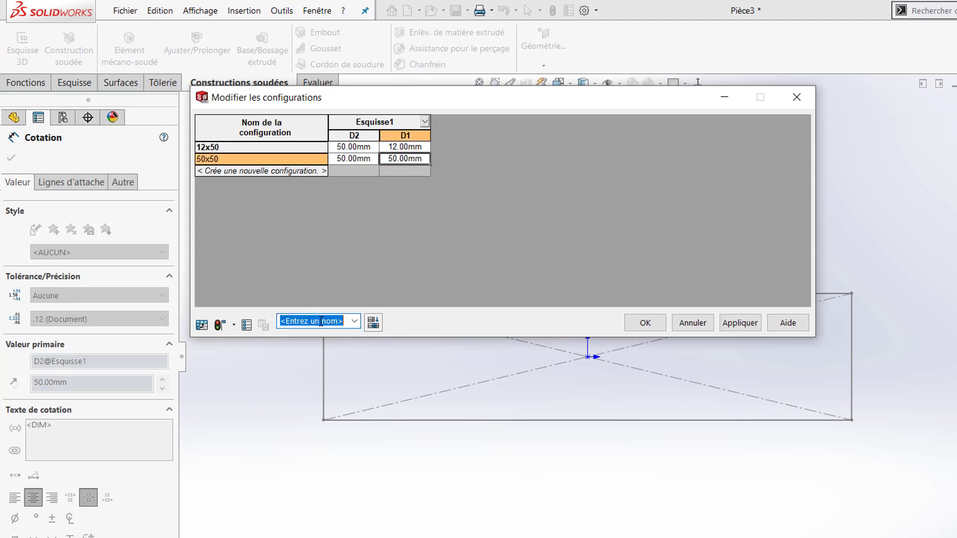
text(Tableau)
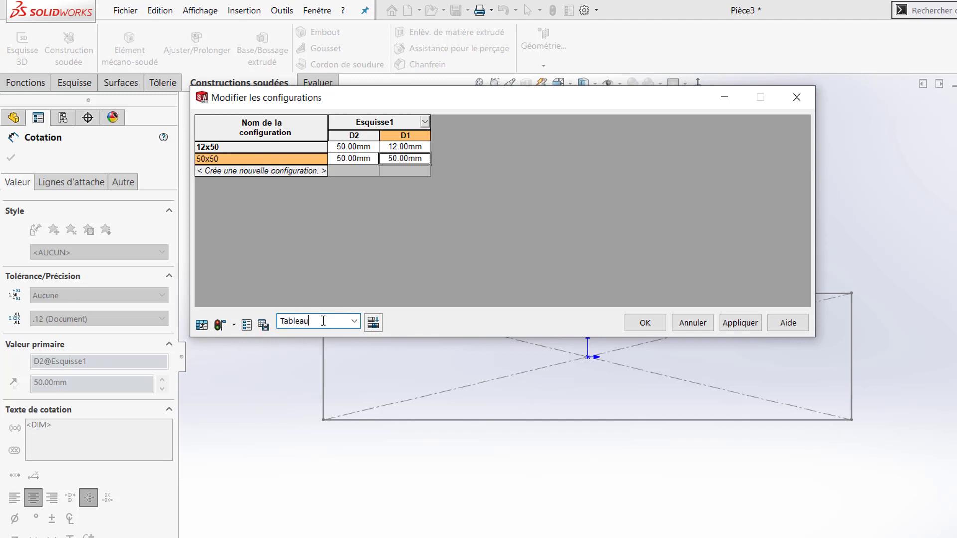
click(267, 328)
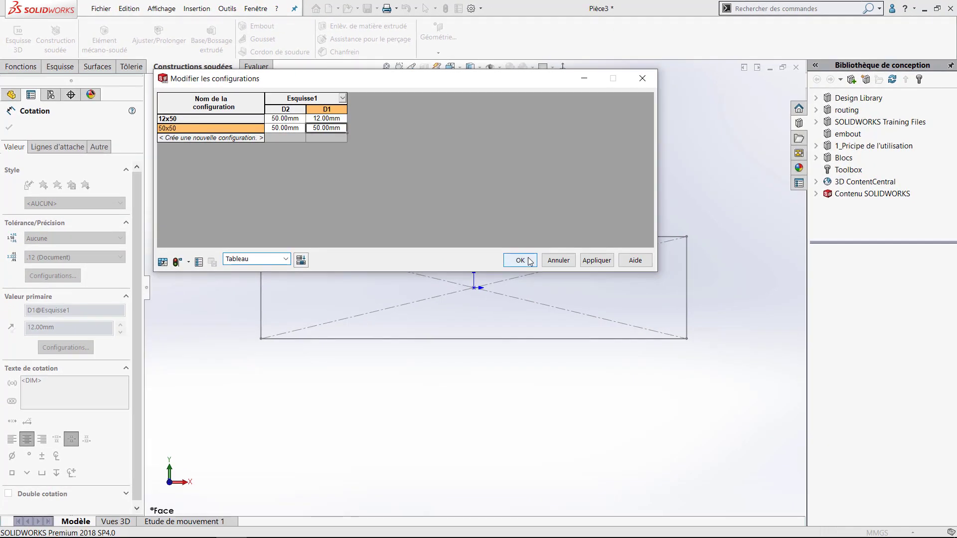
click(520, 260)
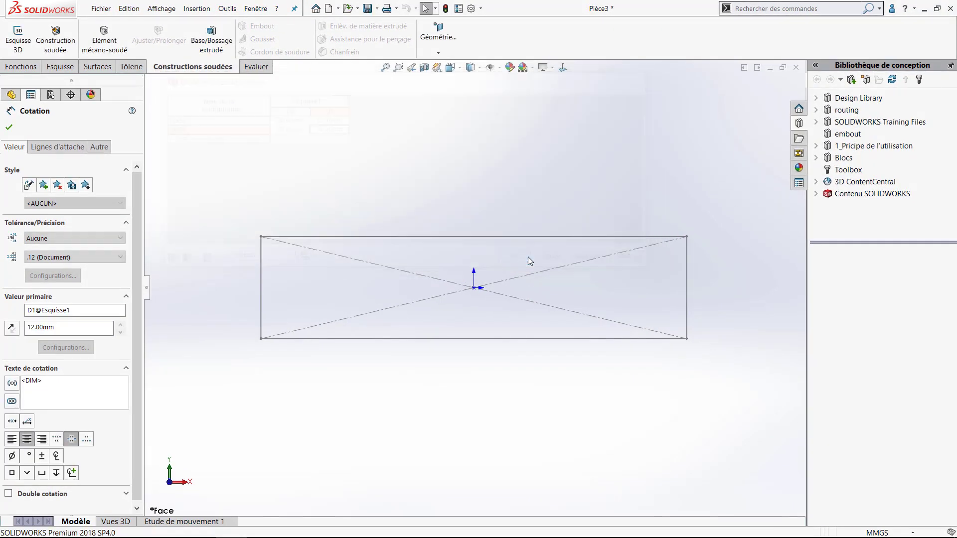
Activate the 50x50 configuration to check the rectangle, and switch back to 12x50.
click(50, 94)
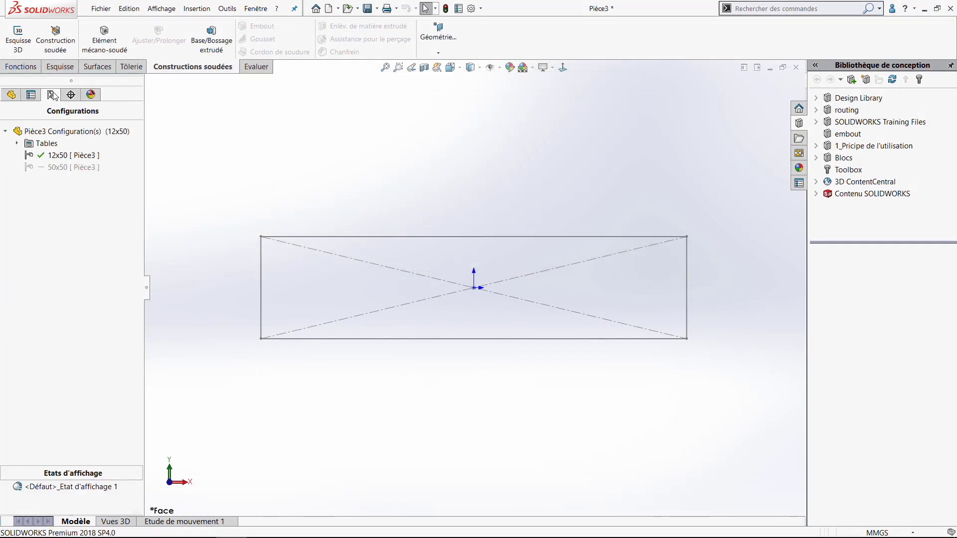
click(17, 143)
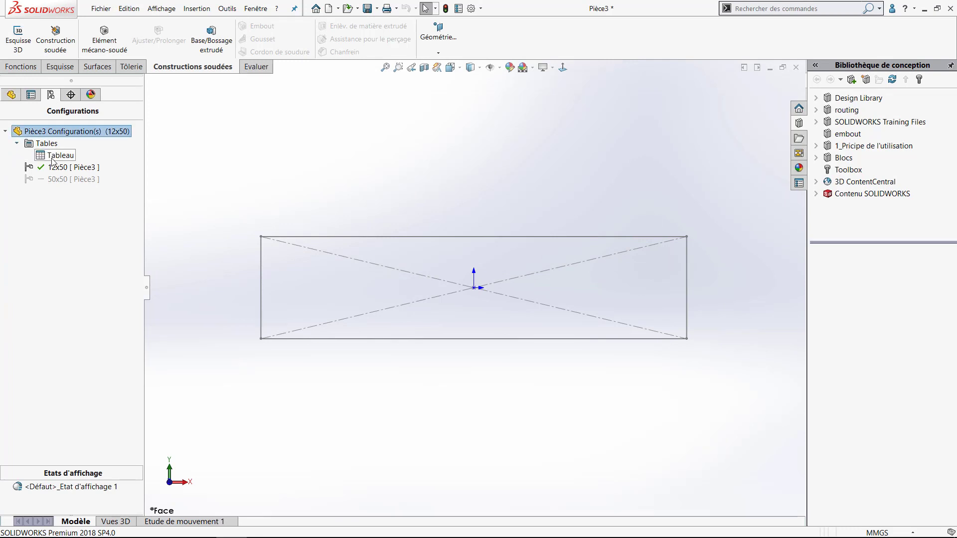
double_click(57, 179)
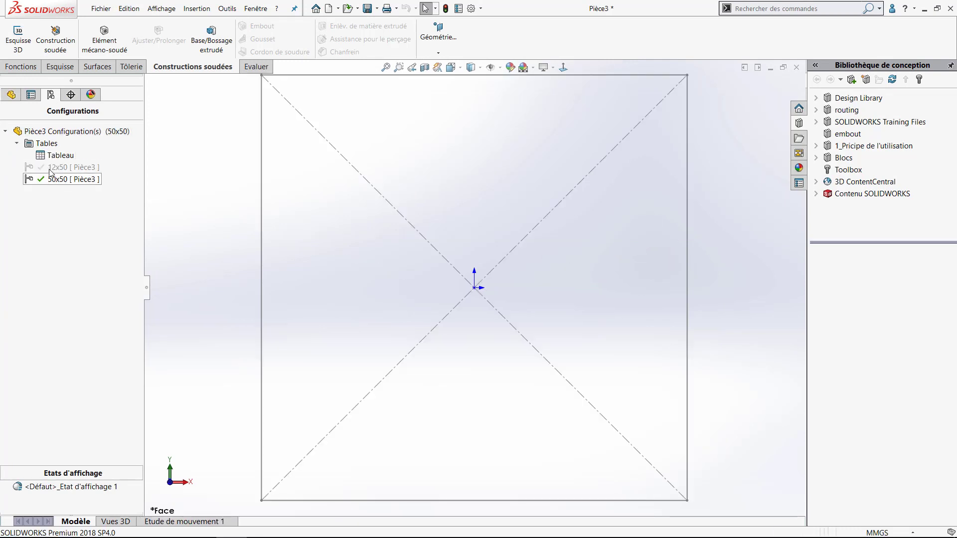
Select the rectangle sketch Esquisse1 and start saving the part as a Lib Feat Part (*.sldlfp).
click(11, 95)
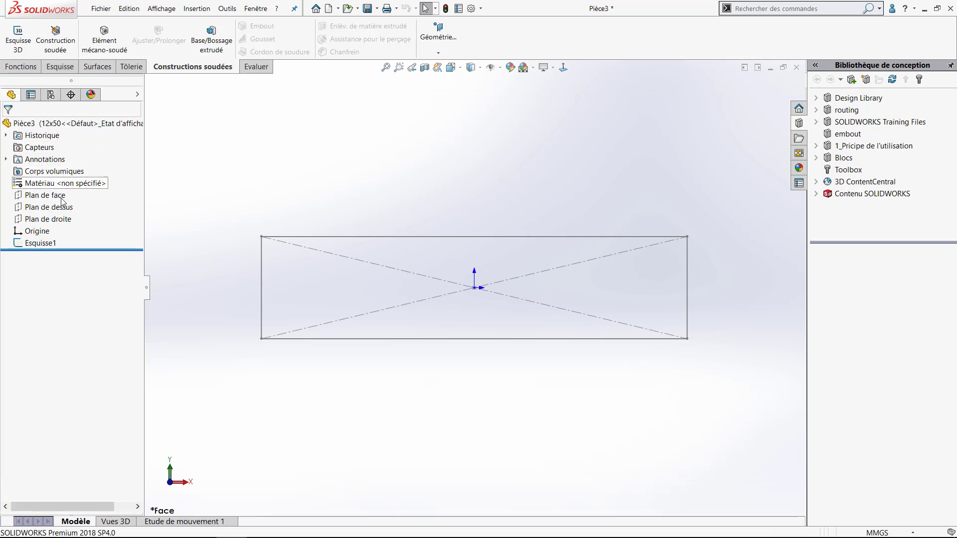
click(43, 244)
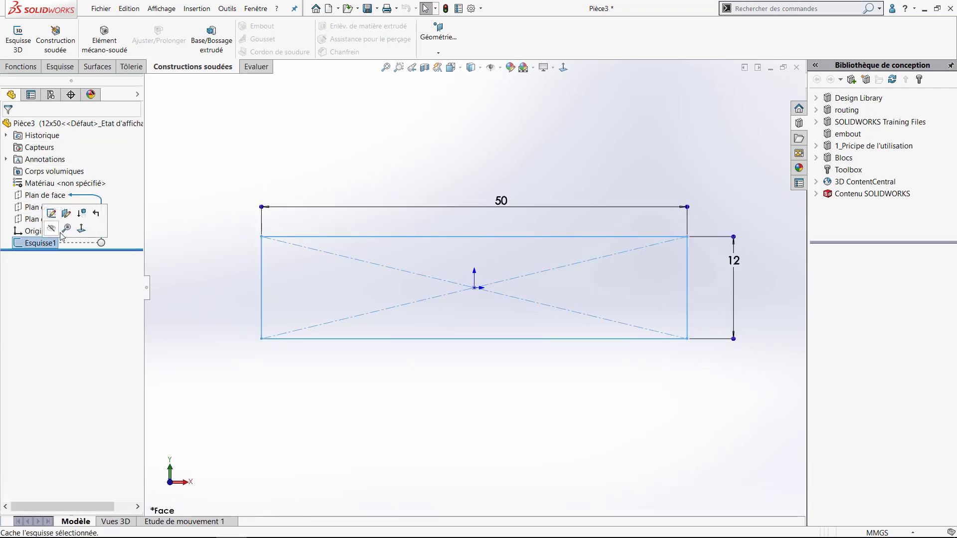
click(377, 8)
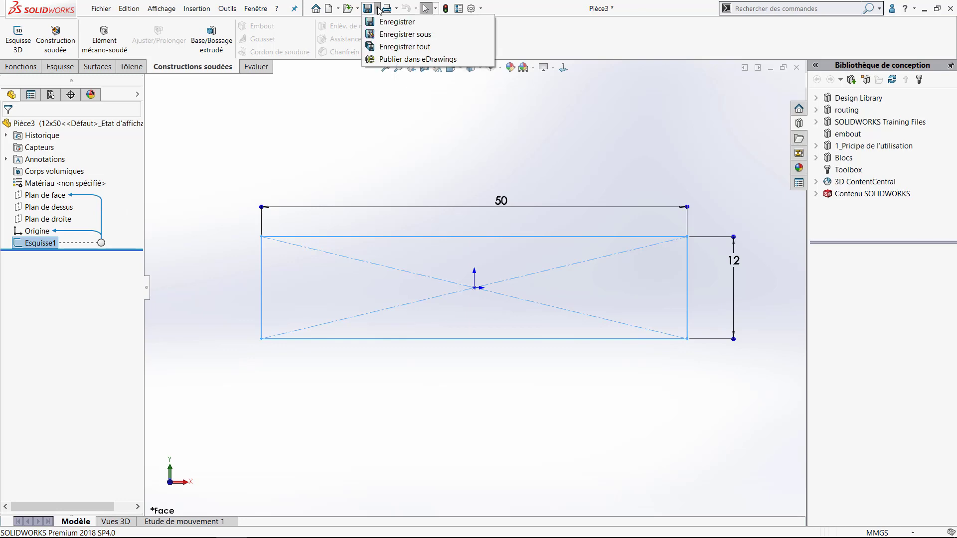
click(385, 36)
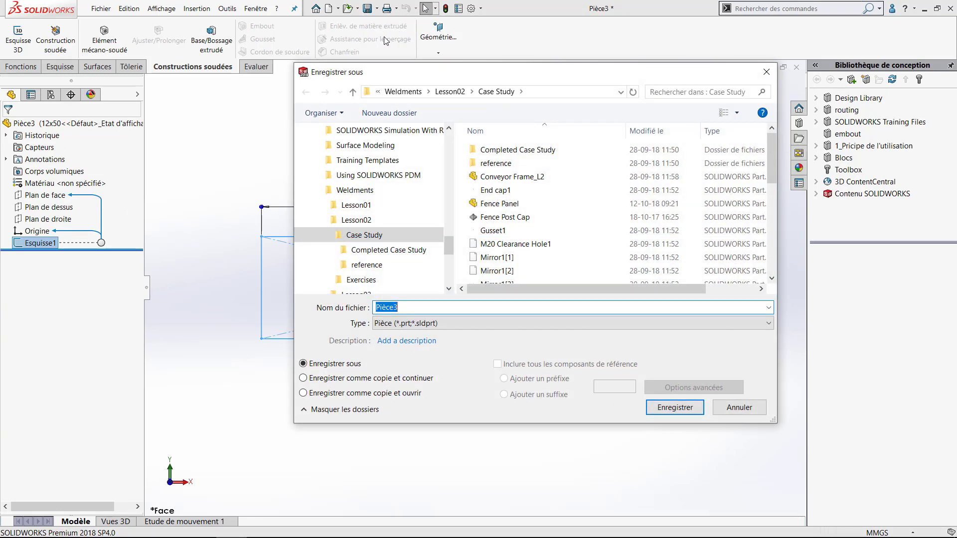
click(448, 323)
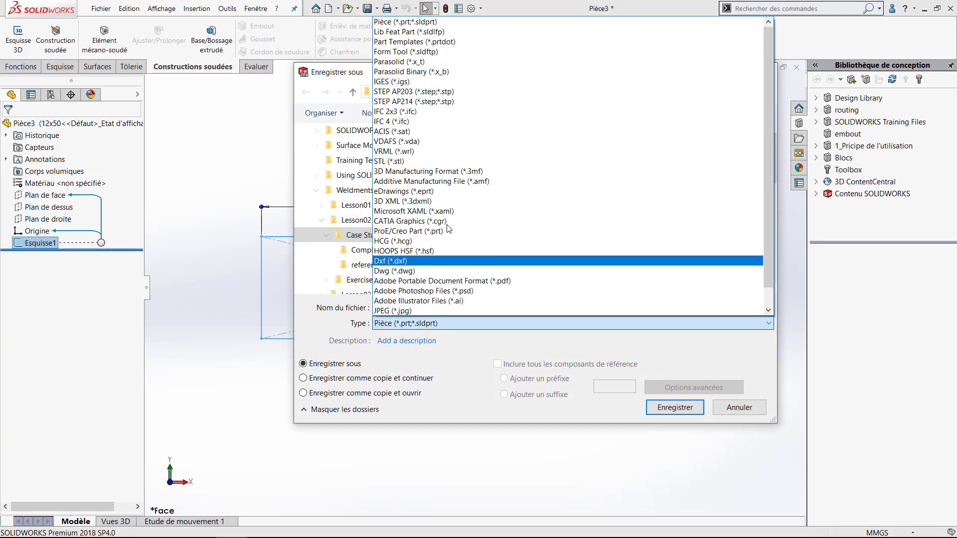
click(454, 32)
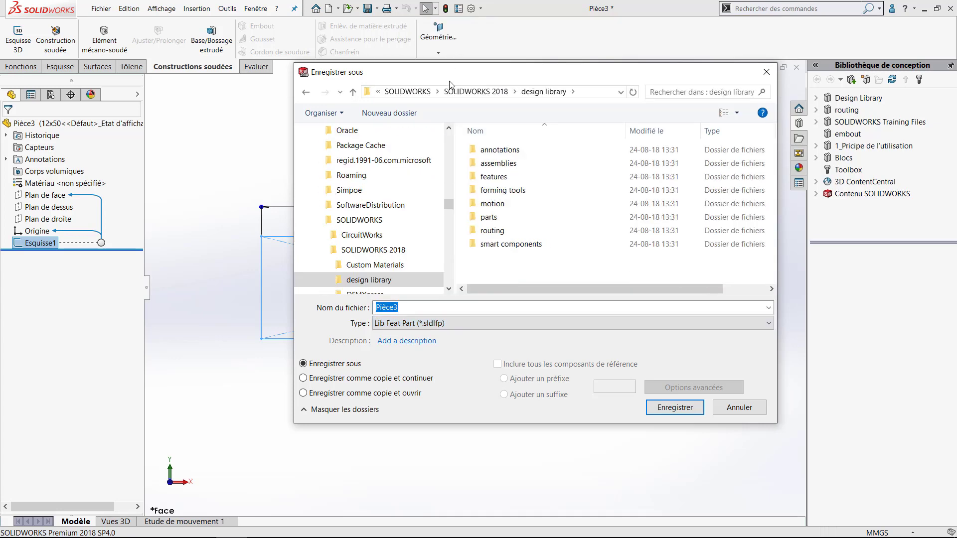
Save the library feature part as Rect-carre in the desktop folder Profiles MS > Perso.
scroll(451, 138, up, 3)
scroll(449, 135, up, 10)
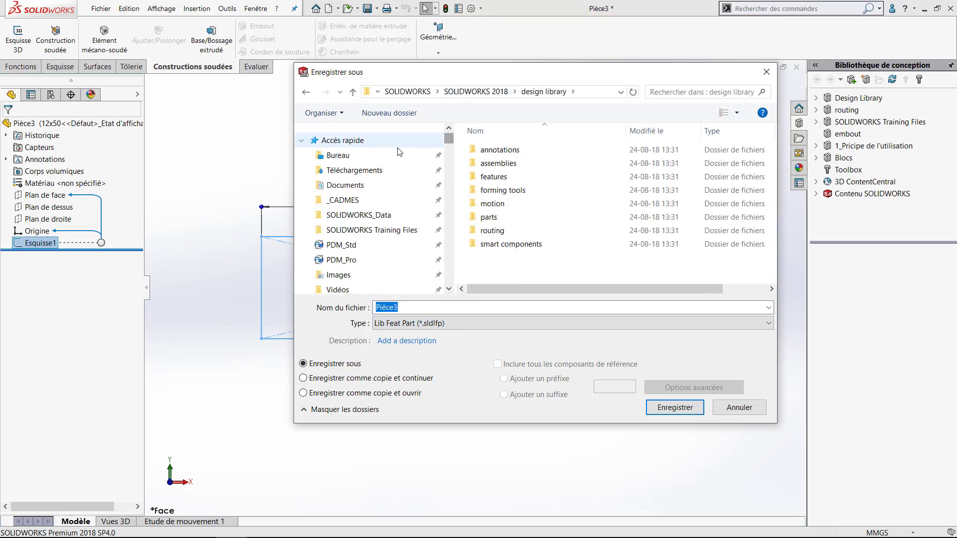
click(373, 156)
double_click(497, 163)
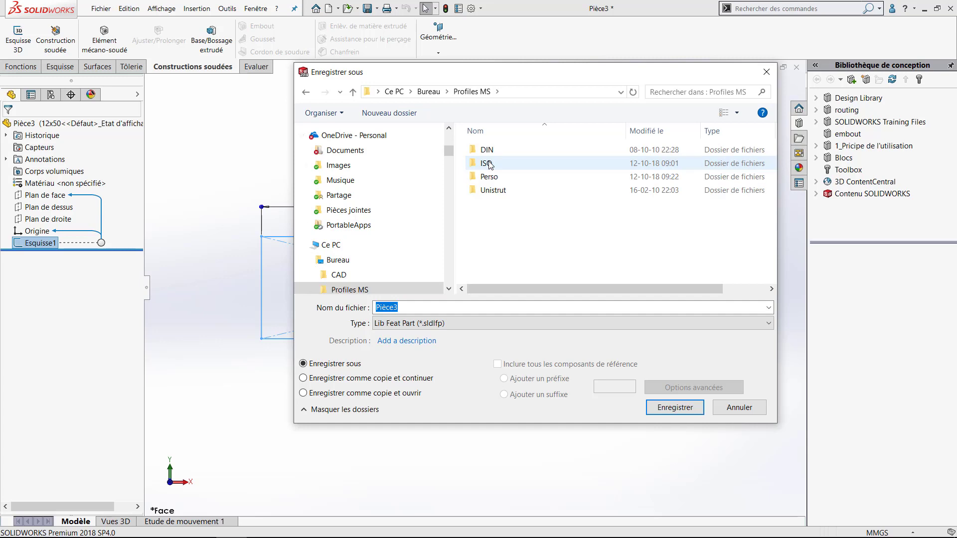
double_click(488, 176)
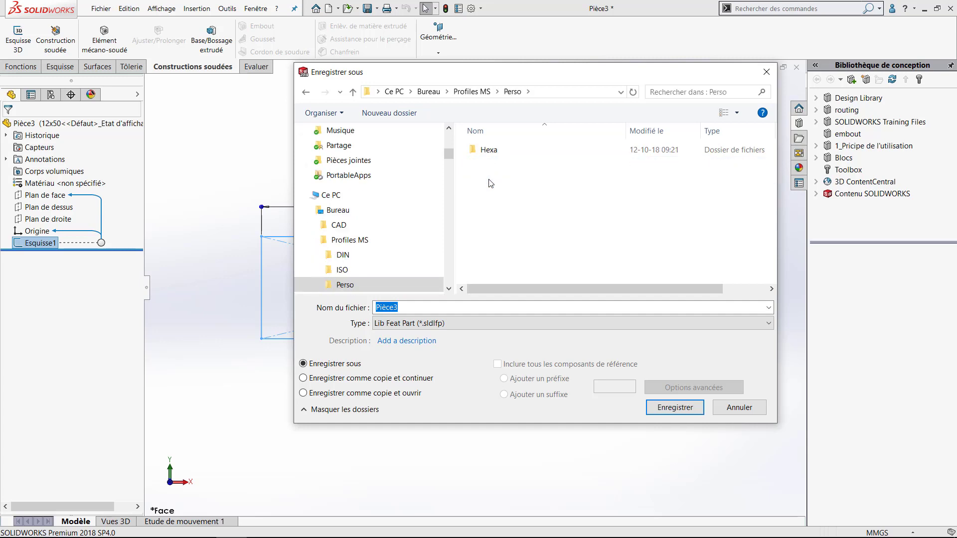
double_click(422, 307)
text(Rect-carre)
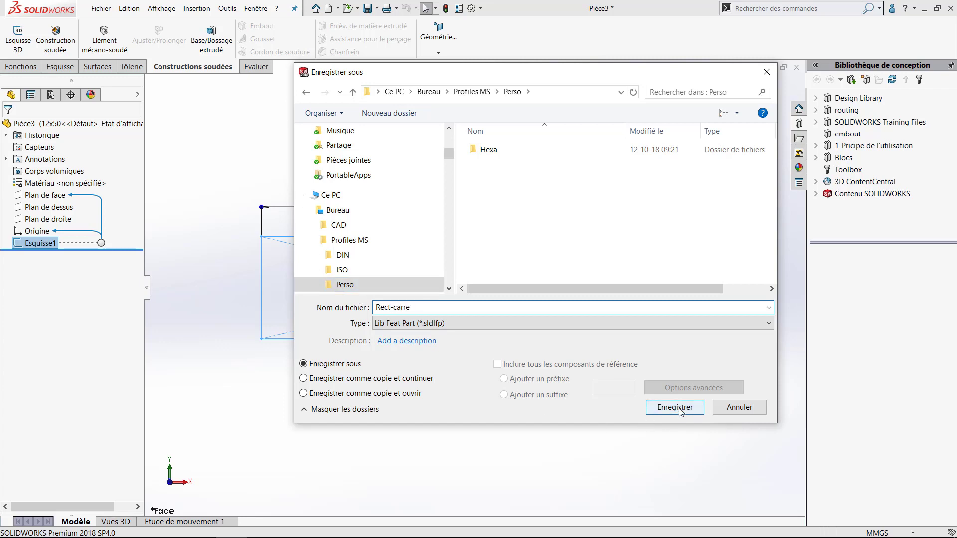
click(679, 409)
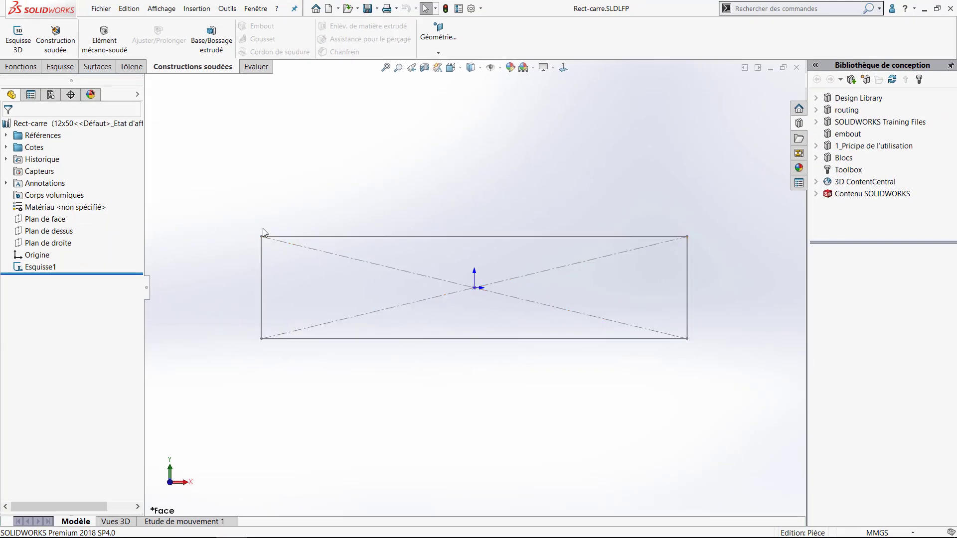
Open the recent Fence Panel part and start a structural member with standard Perso, type Rect-carre - Configured, size 12x50.
click(315, 8)
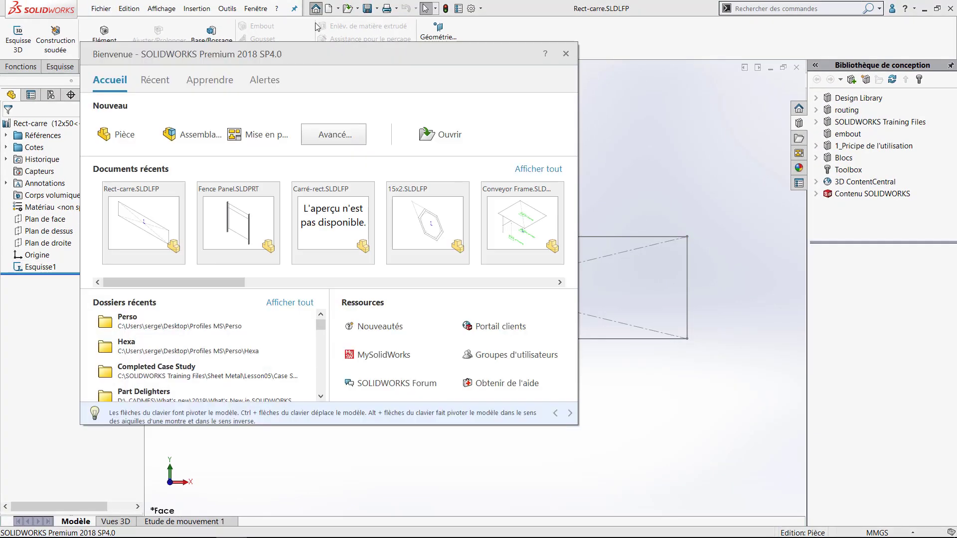
click(242, 237)
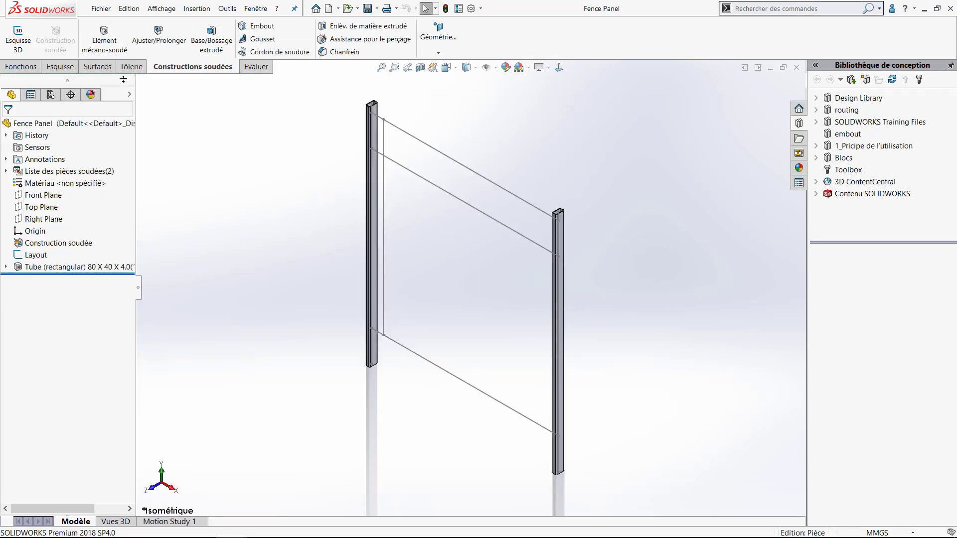
click(104, 44)
click(125, 214)
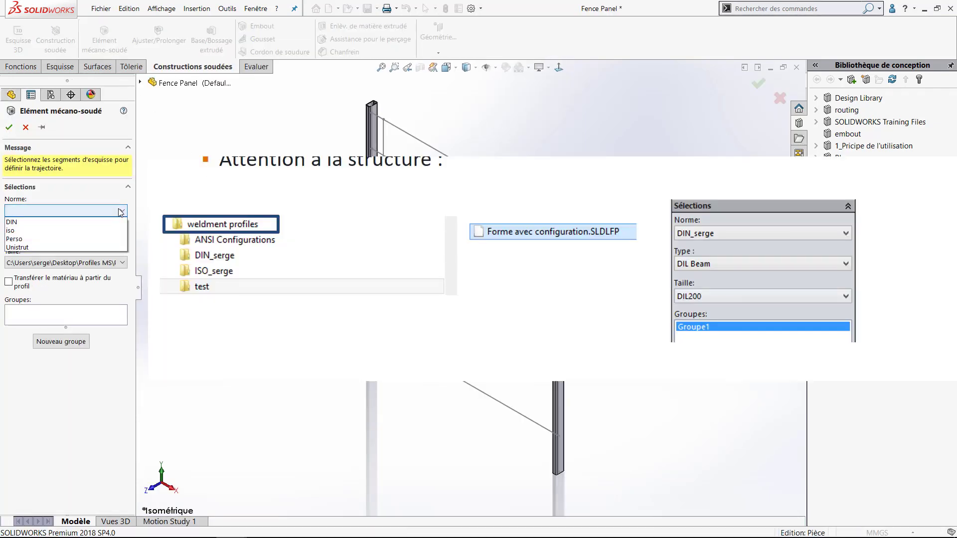
click(92, 239)
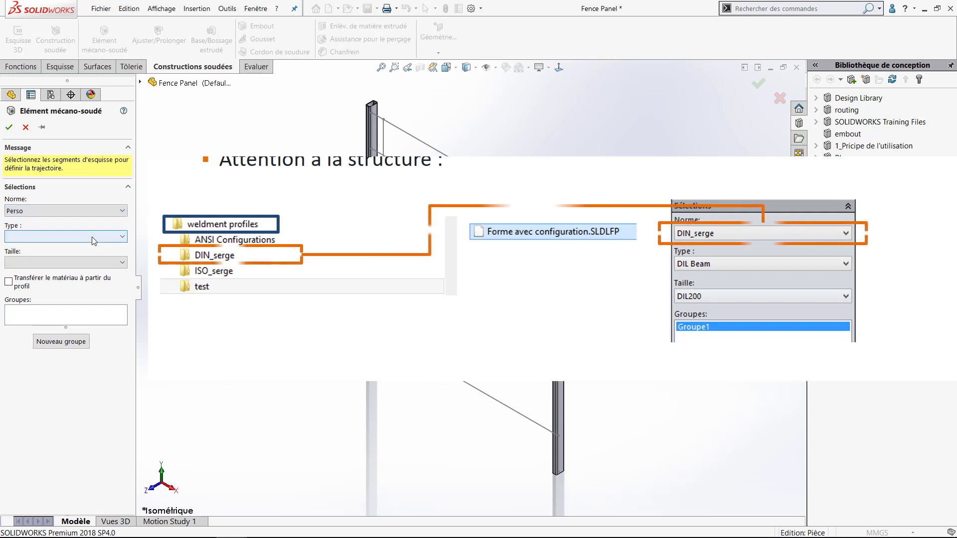
click(93, 237)
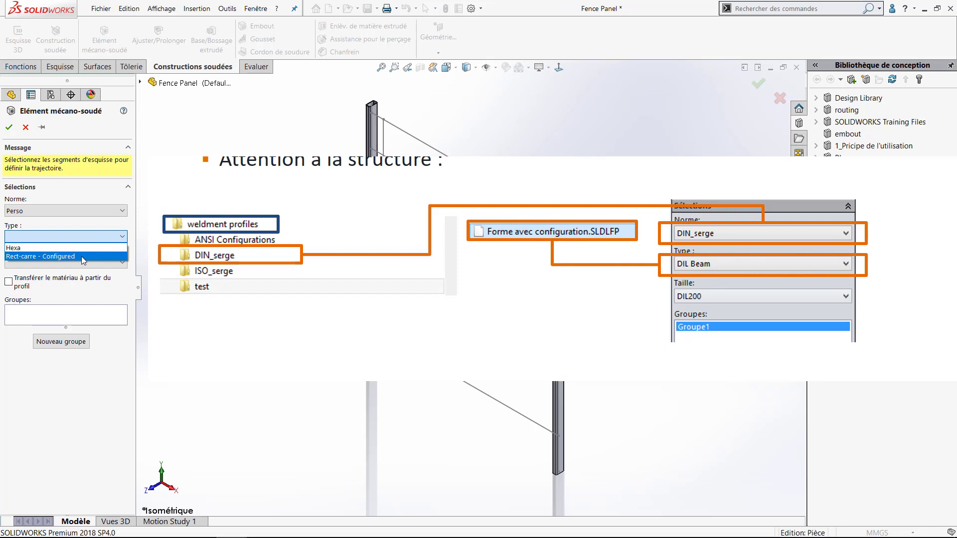
click(83, 257)
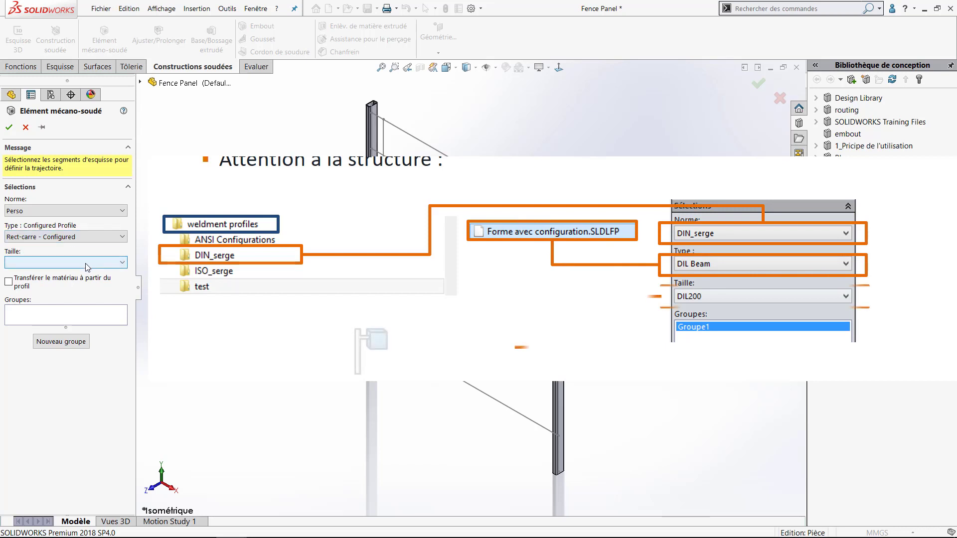
click(87, 263)
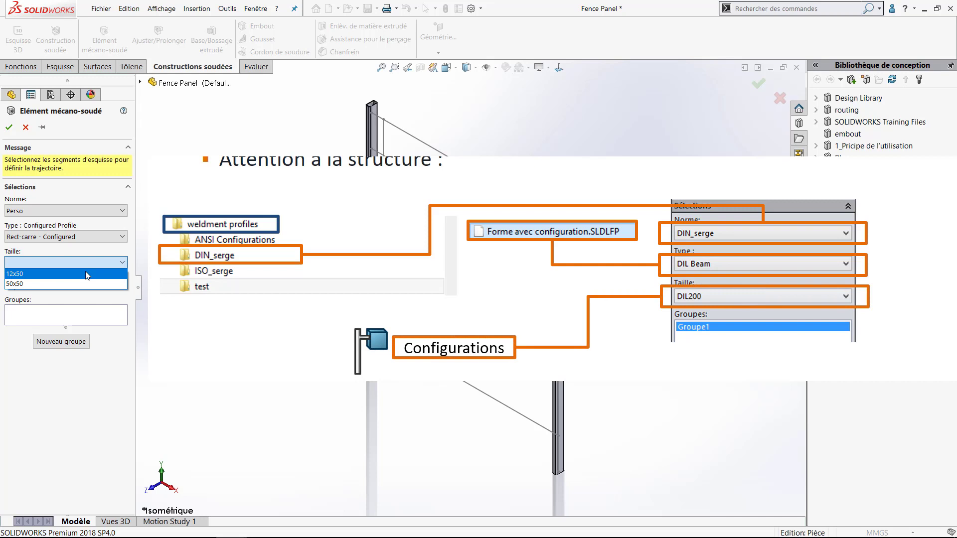
click(87, 274)
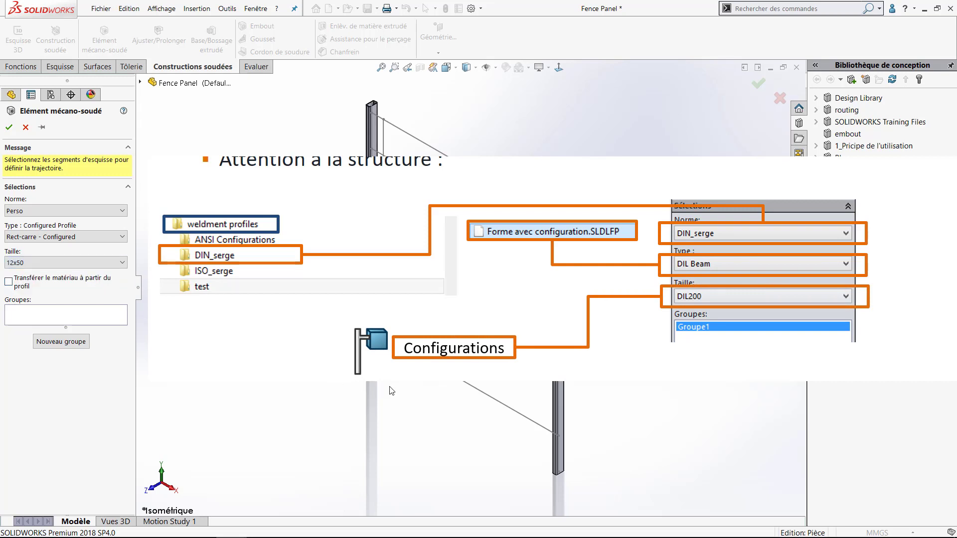
Use the lowest slanted layout line between the posts as the member's path and align the profile to the far post's bottom edge.
click(423, 358)
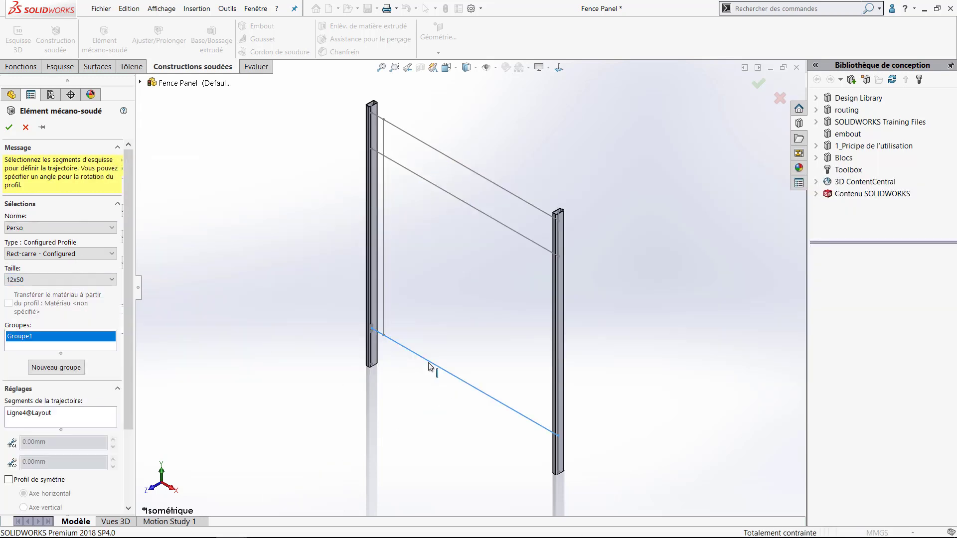
scroll(382, 346, down, 5)
scroll(109, 450, down, 3)
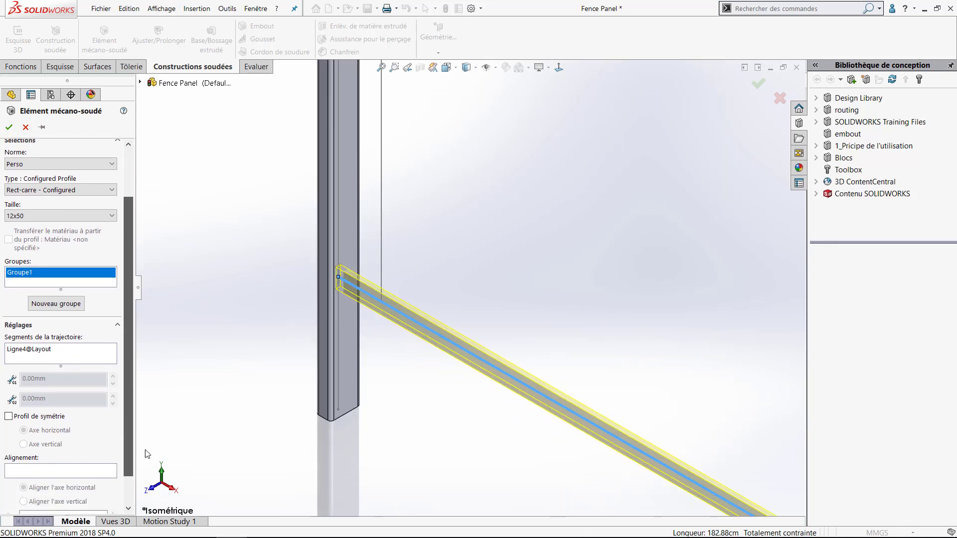
click(109, 446)
click(349, 414)
scroll(364, 384, up, 3)
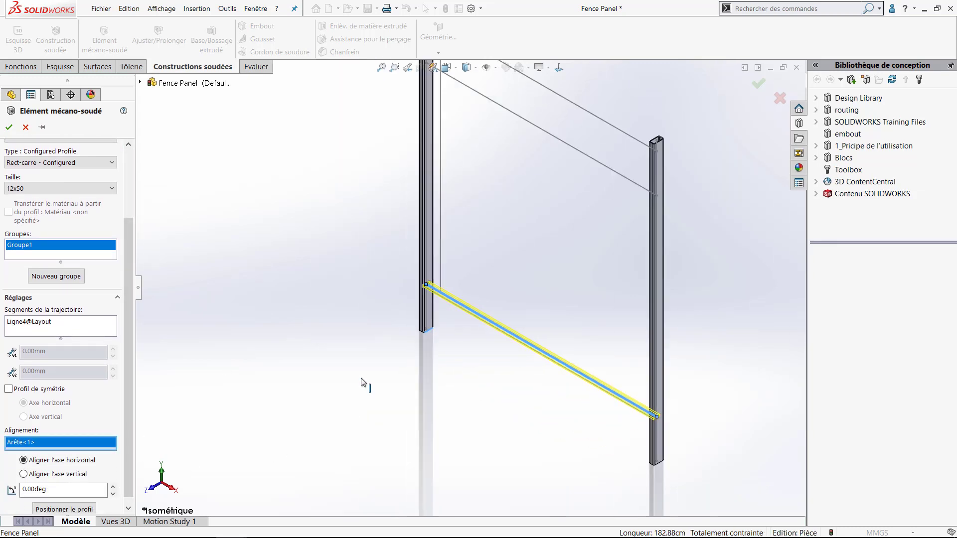
Add the two upper slanted layout lines to the 12x50 member's path and create the three rails.
scroll(534, 94, down, 1)
scroll(535, 93, down, 2)
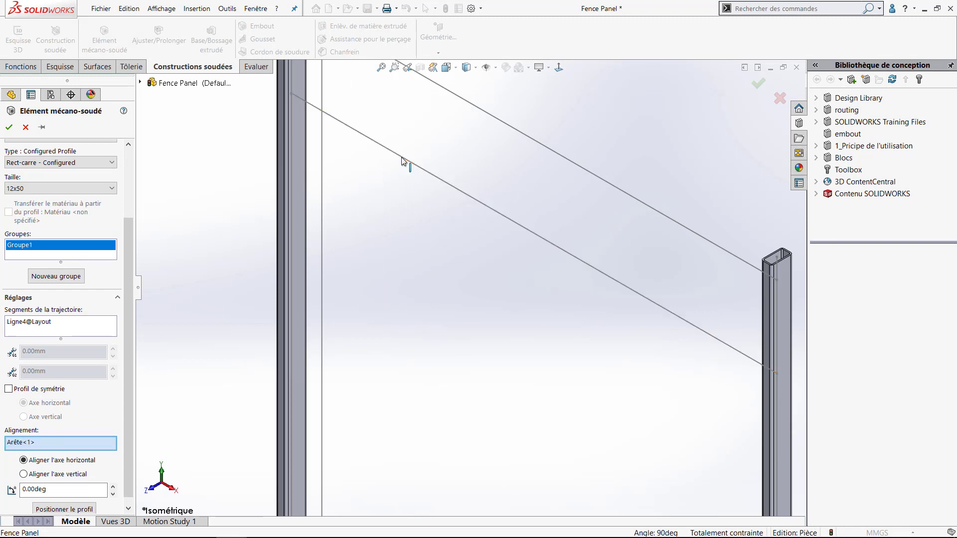
drag(129, 227, 127, 152)
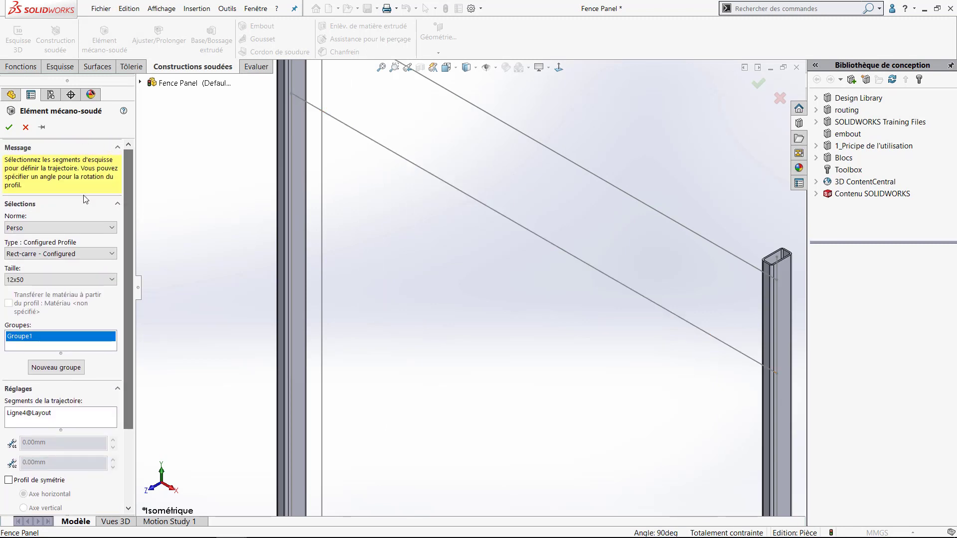
click(87, 342)
click(93, 411)
click(396, 155)
click(441, 87)
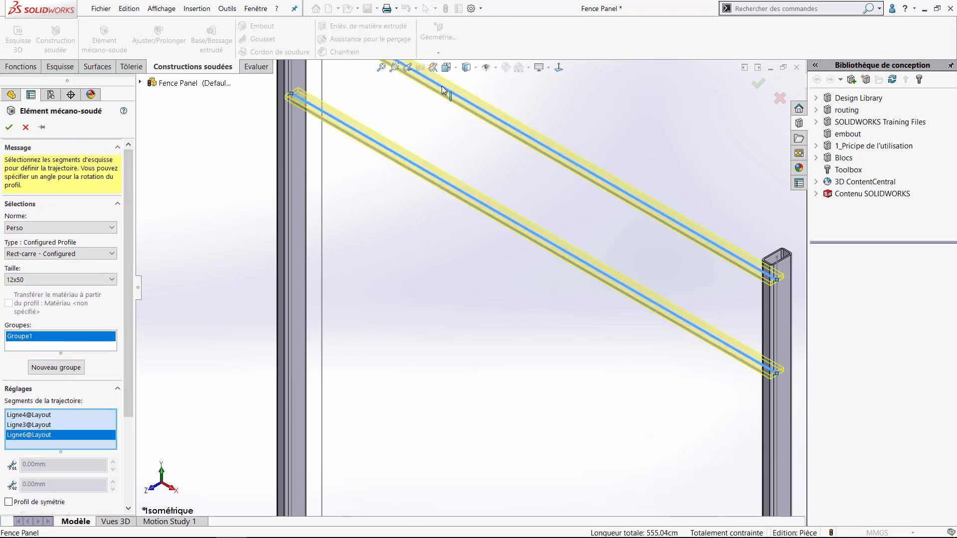
key(Return)
Create a Perso Rect-carre - Configured structural member, size 50x50, along the vertical layout line beside the post.
scroll(439, 110, up, 2)
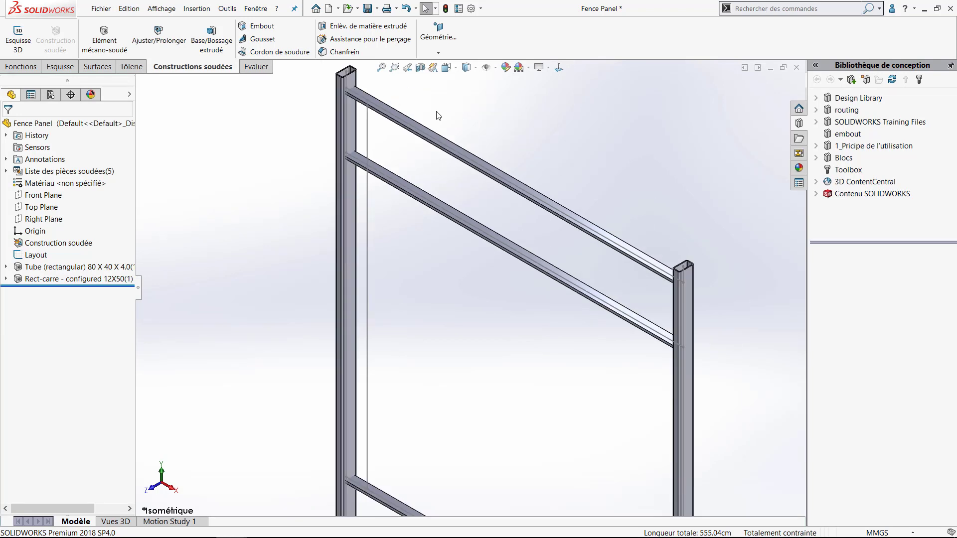
click(104, 35)
click(112, 262)
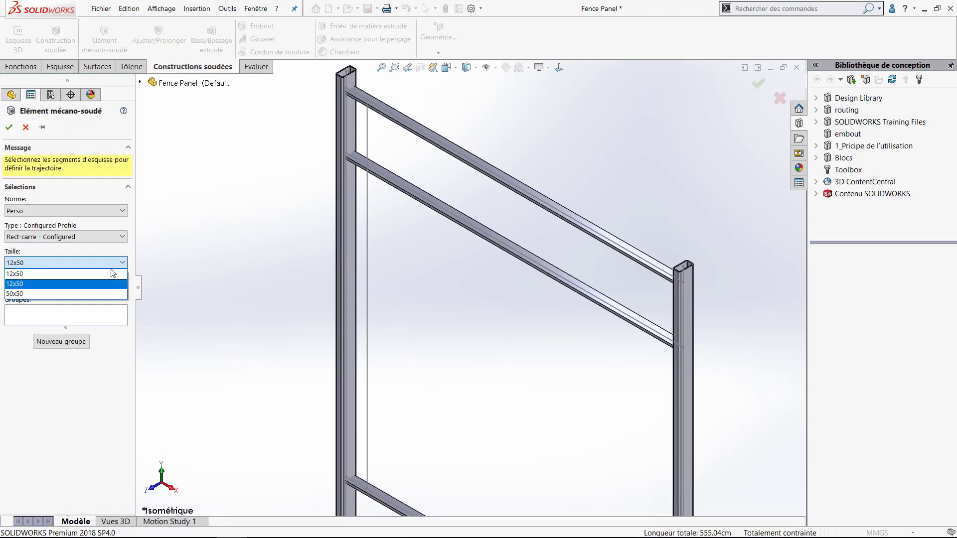
click(111, 294)
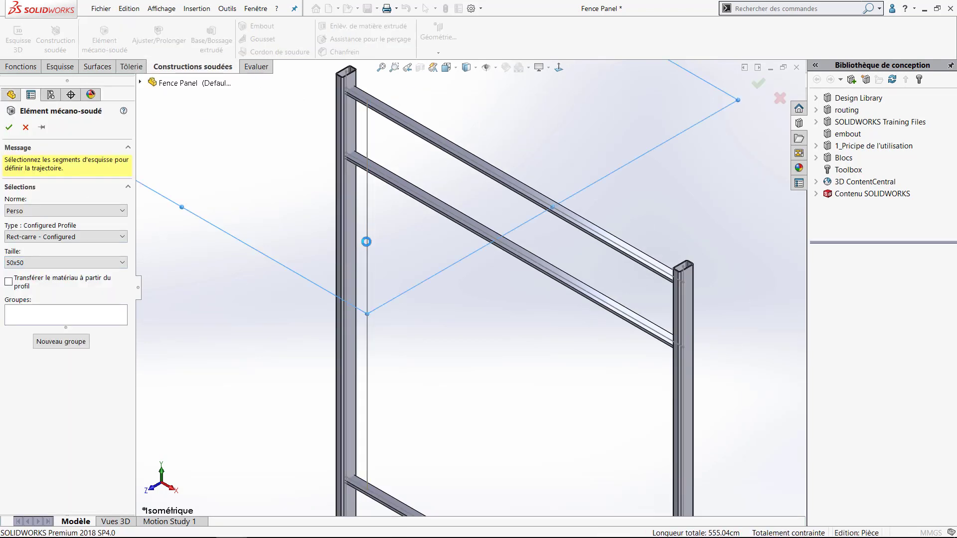
click(367, 241)
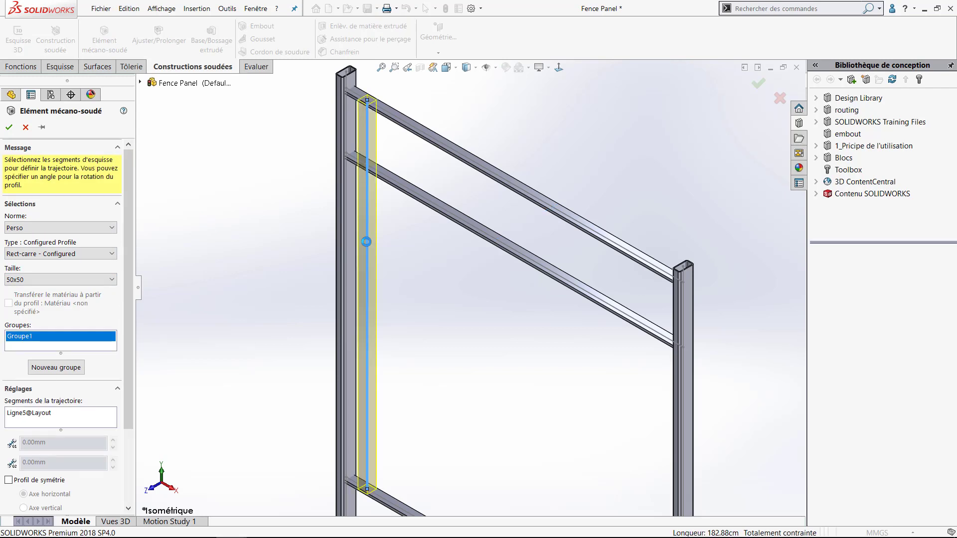
key(Return)
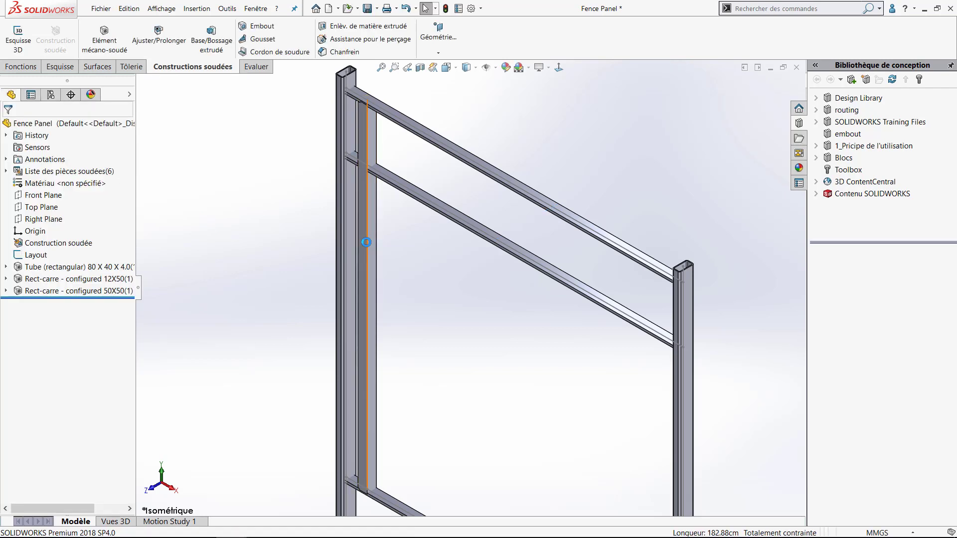
Trim the vertical 50x50 slat with Trim/Extend, using the three 12x50 rails as trimming bodies and keeping the resulting pieces.
click(160, 37)
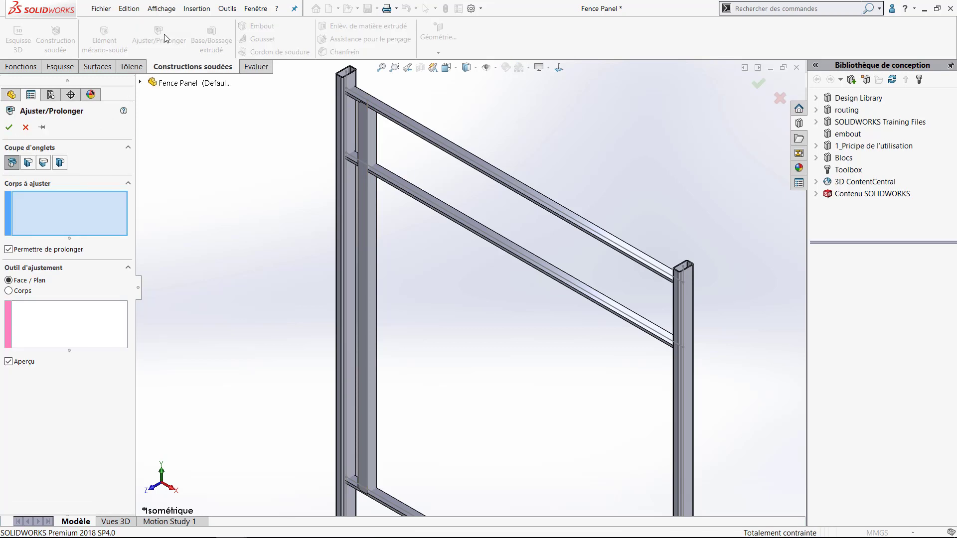
click(368, 233)
click(30, 291)
click(480, 187)
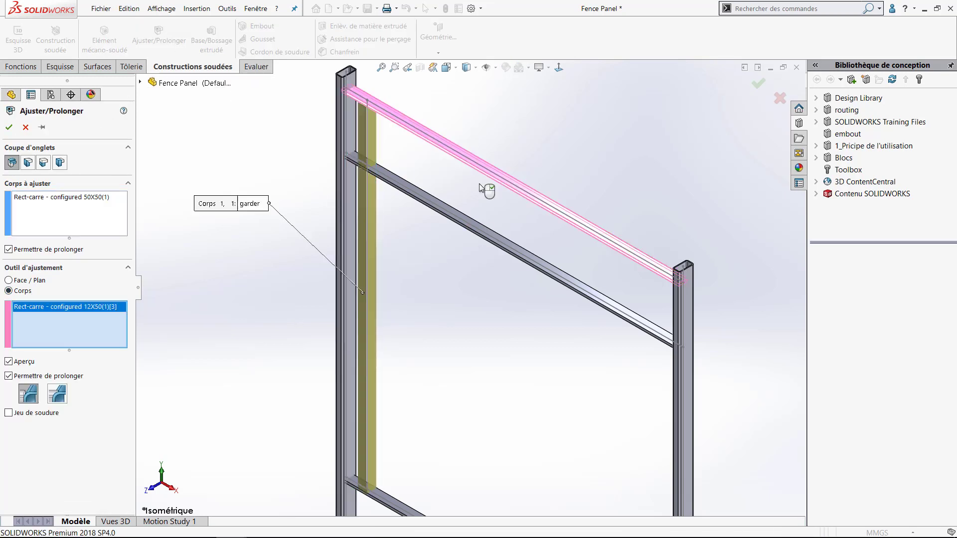
click(466, 223)
click(400, 499)
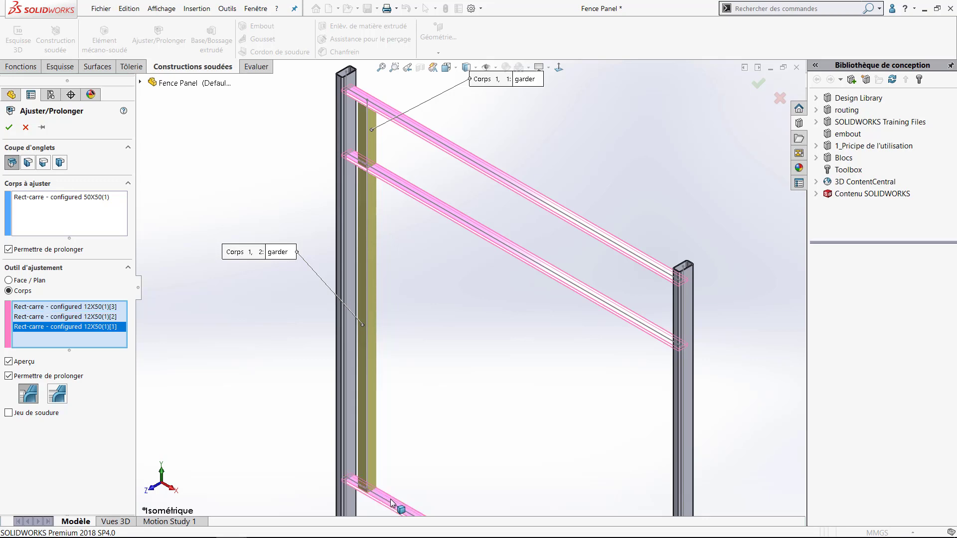
click(9, 127)
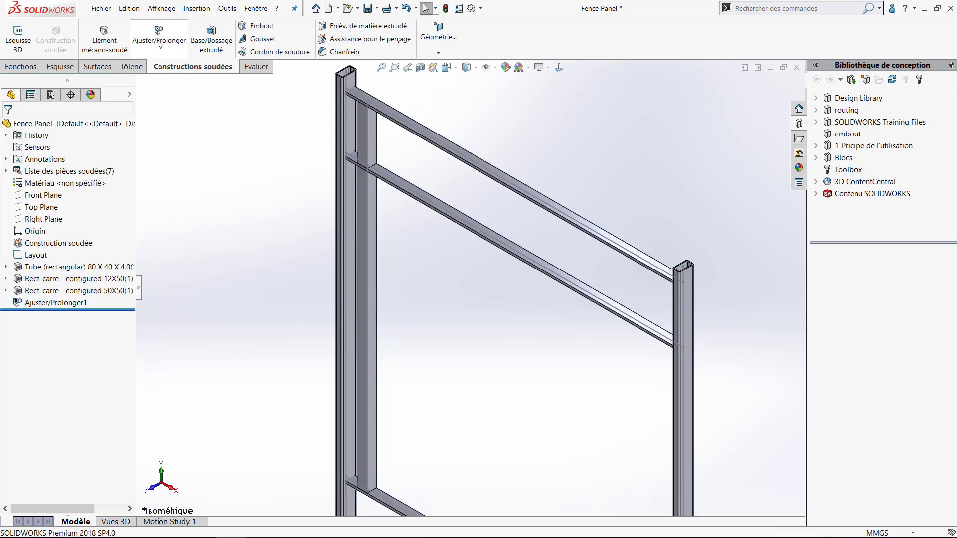
Trim the three 12x50 rails with Trim/Extend against both 80 x 40 posts as trimming bodies.
click(160, 44)
click(417, 130)
click(421, 202)
scroll(468, 286, up, 3)
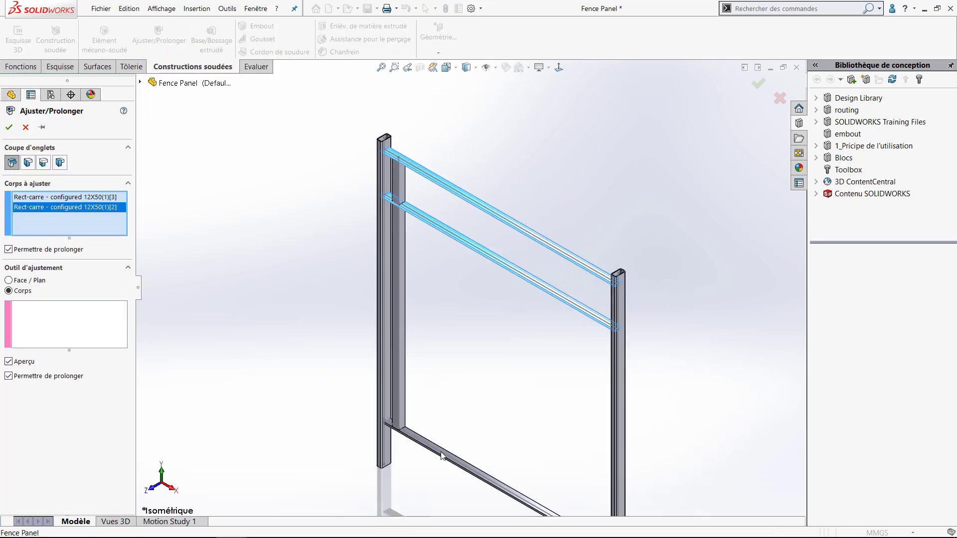
click(441, 454)
click(92, 330)
click(384, 337)
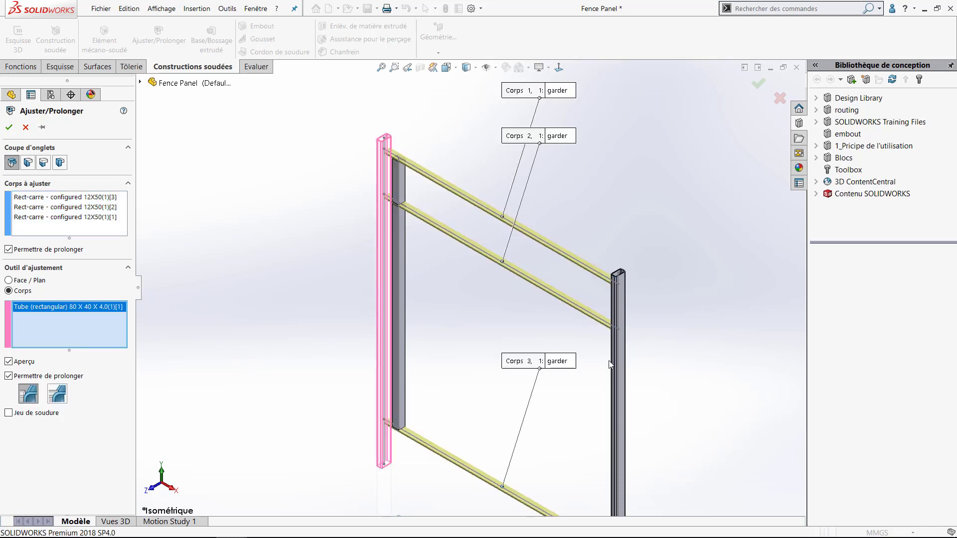
click(620, 363)
key(Return)
Start a linear pattern of bodies along the uppermost rail's layout line, selecting both pieces of the trimmed vertical slat.
middle_drag(619, 360, 596, 323)
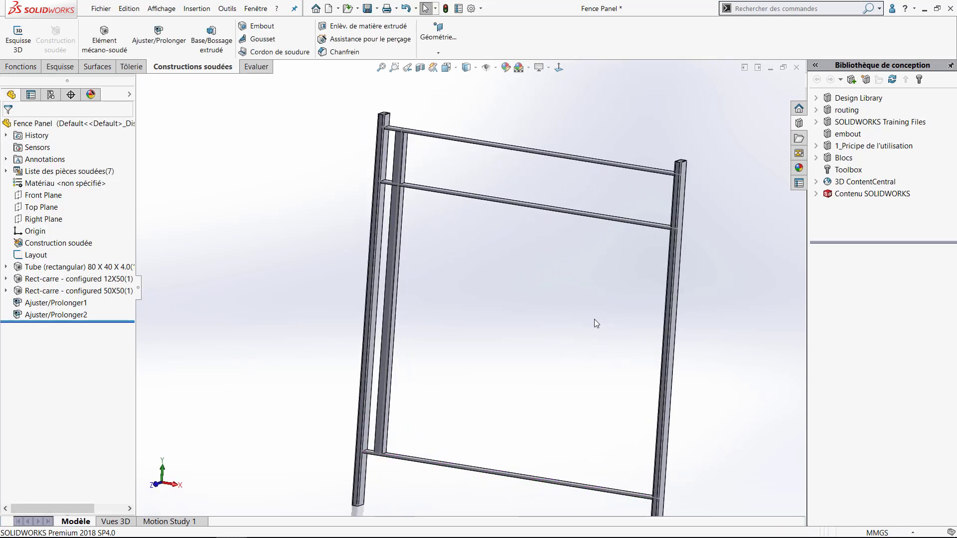
click(20, 66)
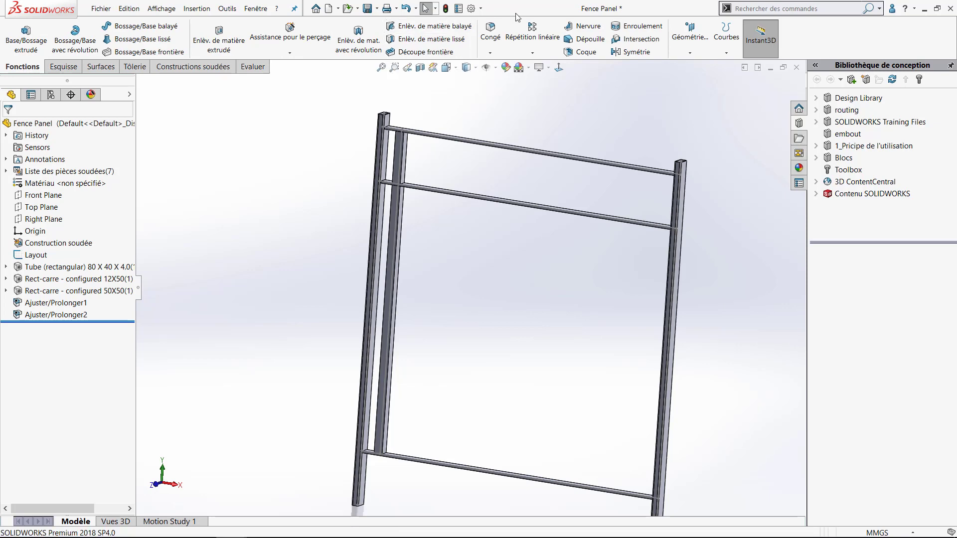
click(530, 29)
click(501, 149)
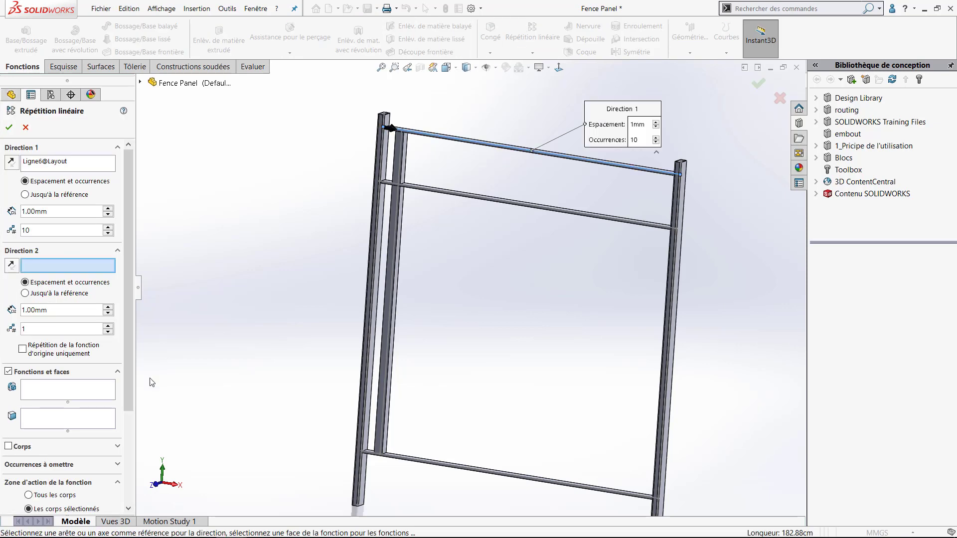
click(89, 446)
click(8, 390)
click(398, 229)
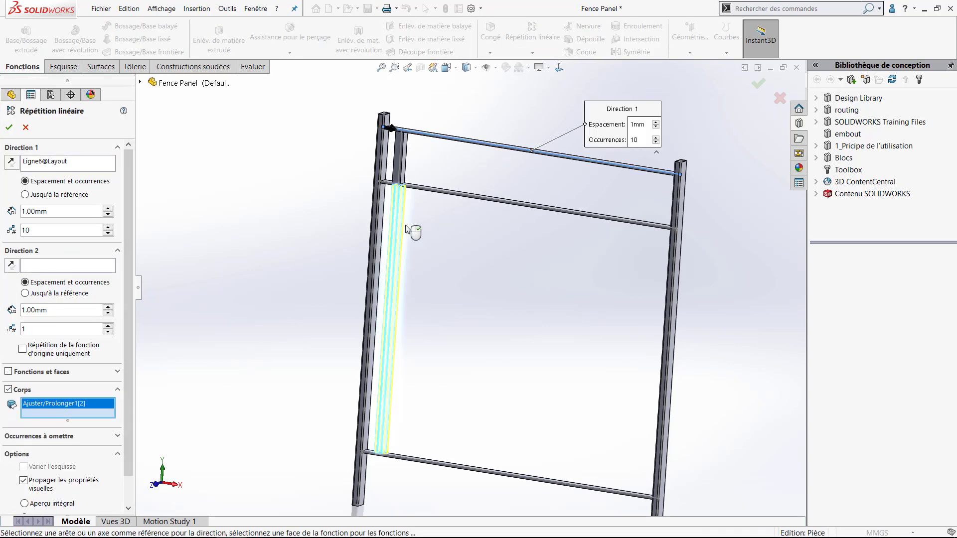
click(403, 161)
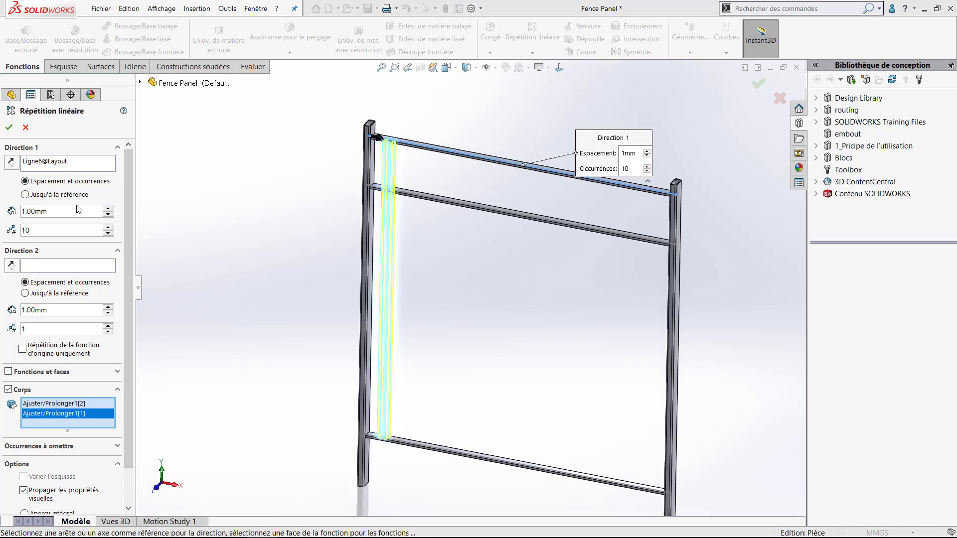
Set the linear pattern to 200 mm spacing and 9 instances and create the slats across the fence panel.
double_click(78, 213)
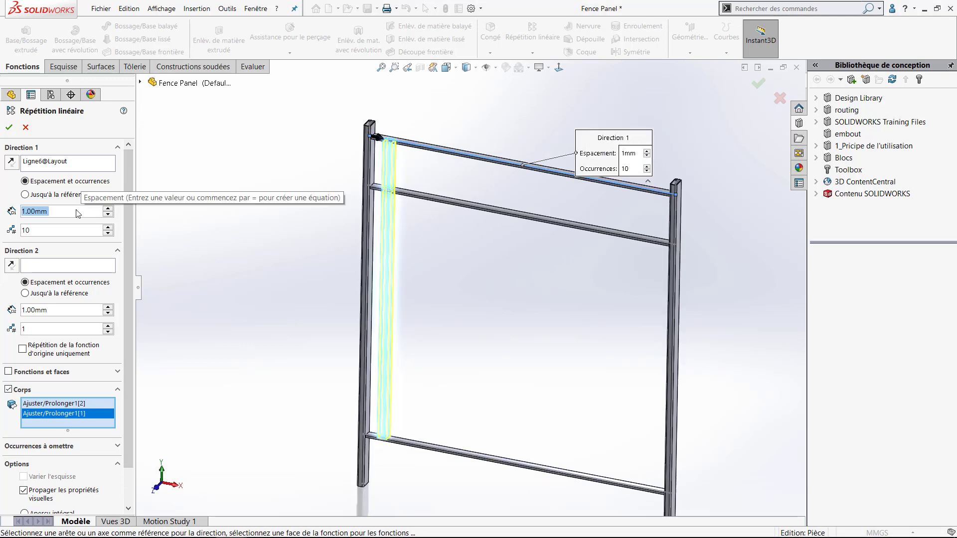
text(200)
key(Return)
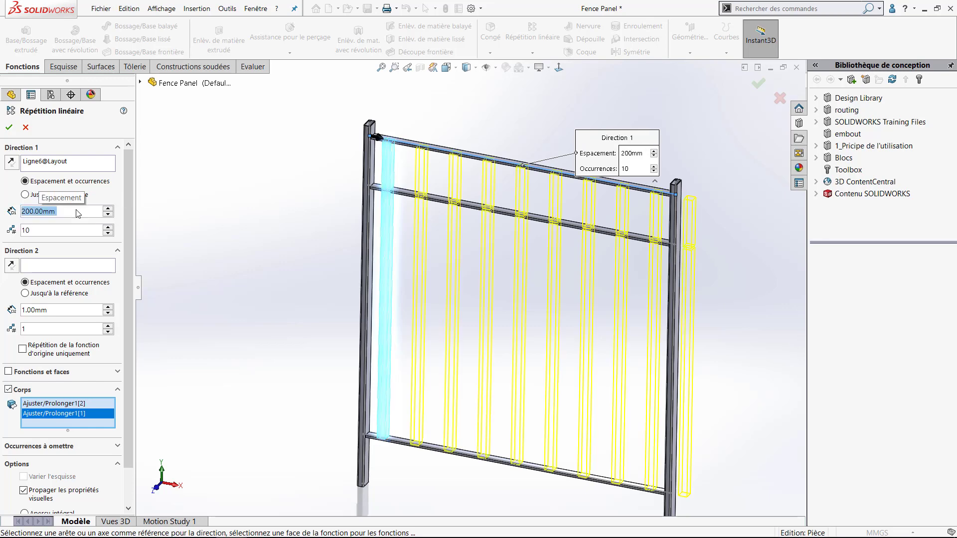
click(108, 233)
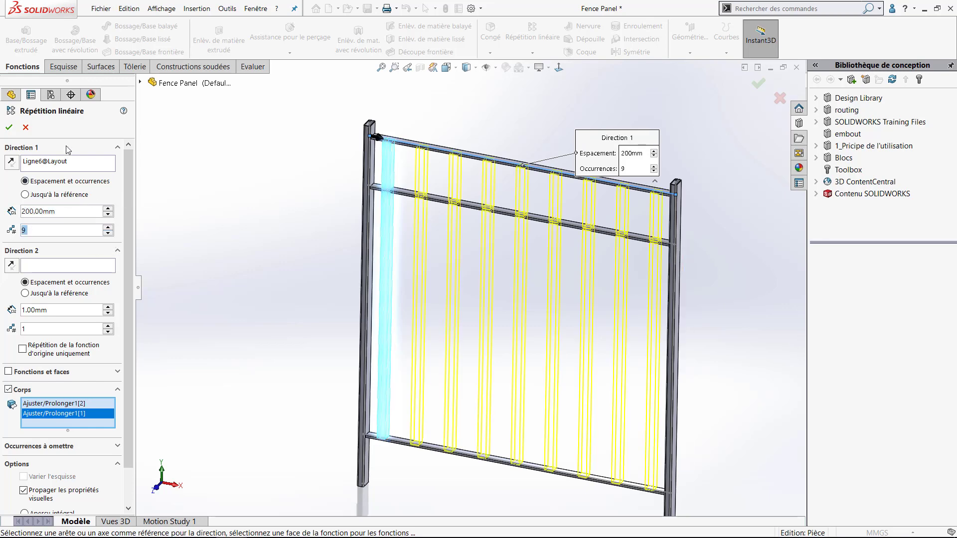
click(9, 127)
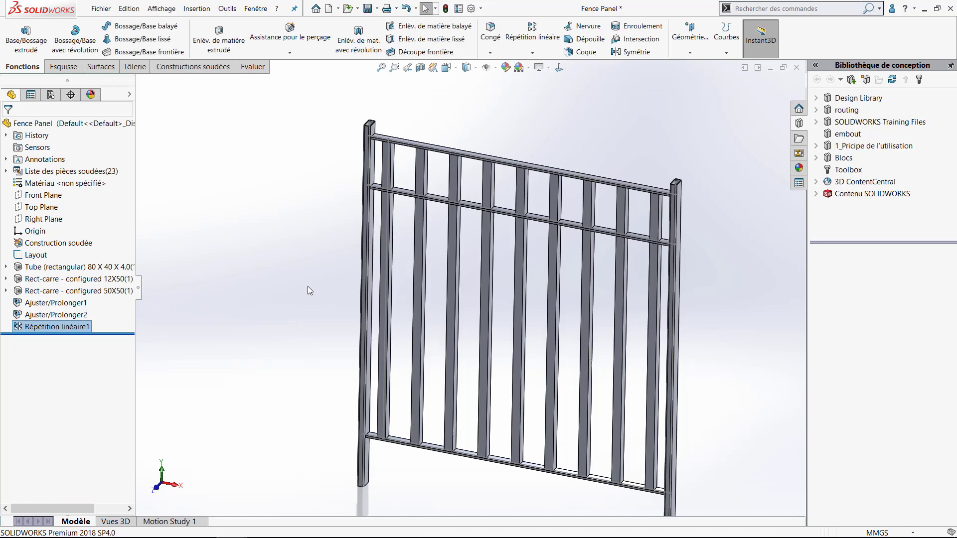
middle_drag(292, 289, 271, 291)
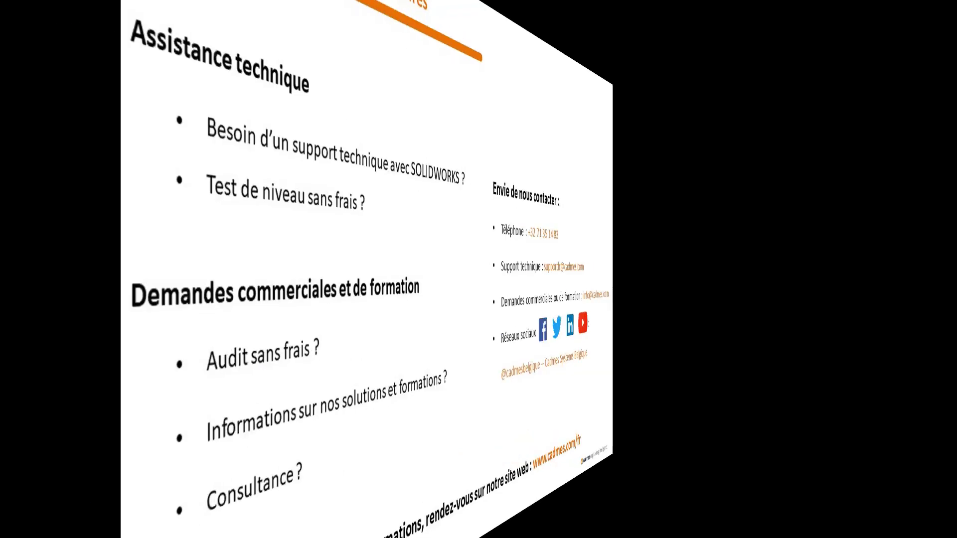